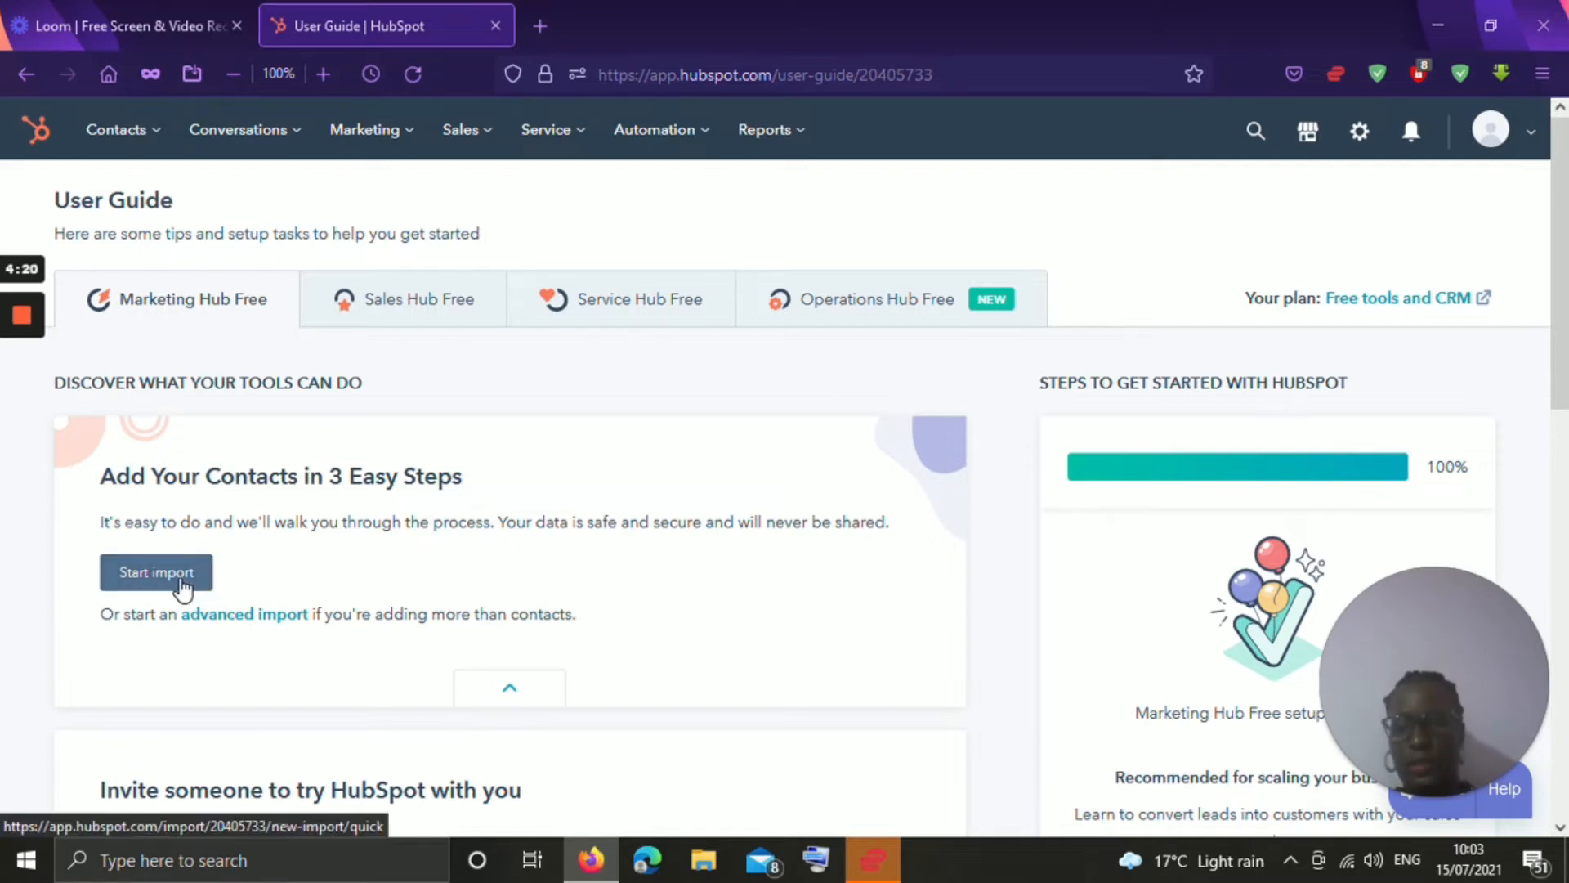
- Start a contact import, upload Book2.xlsx from the Documents folder and continue to the column mapping
left_click(181, 584)
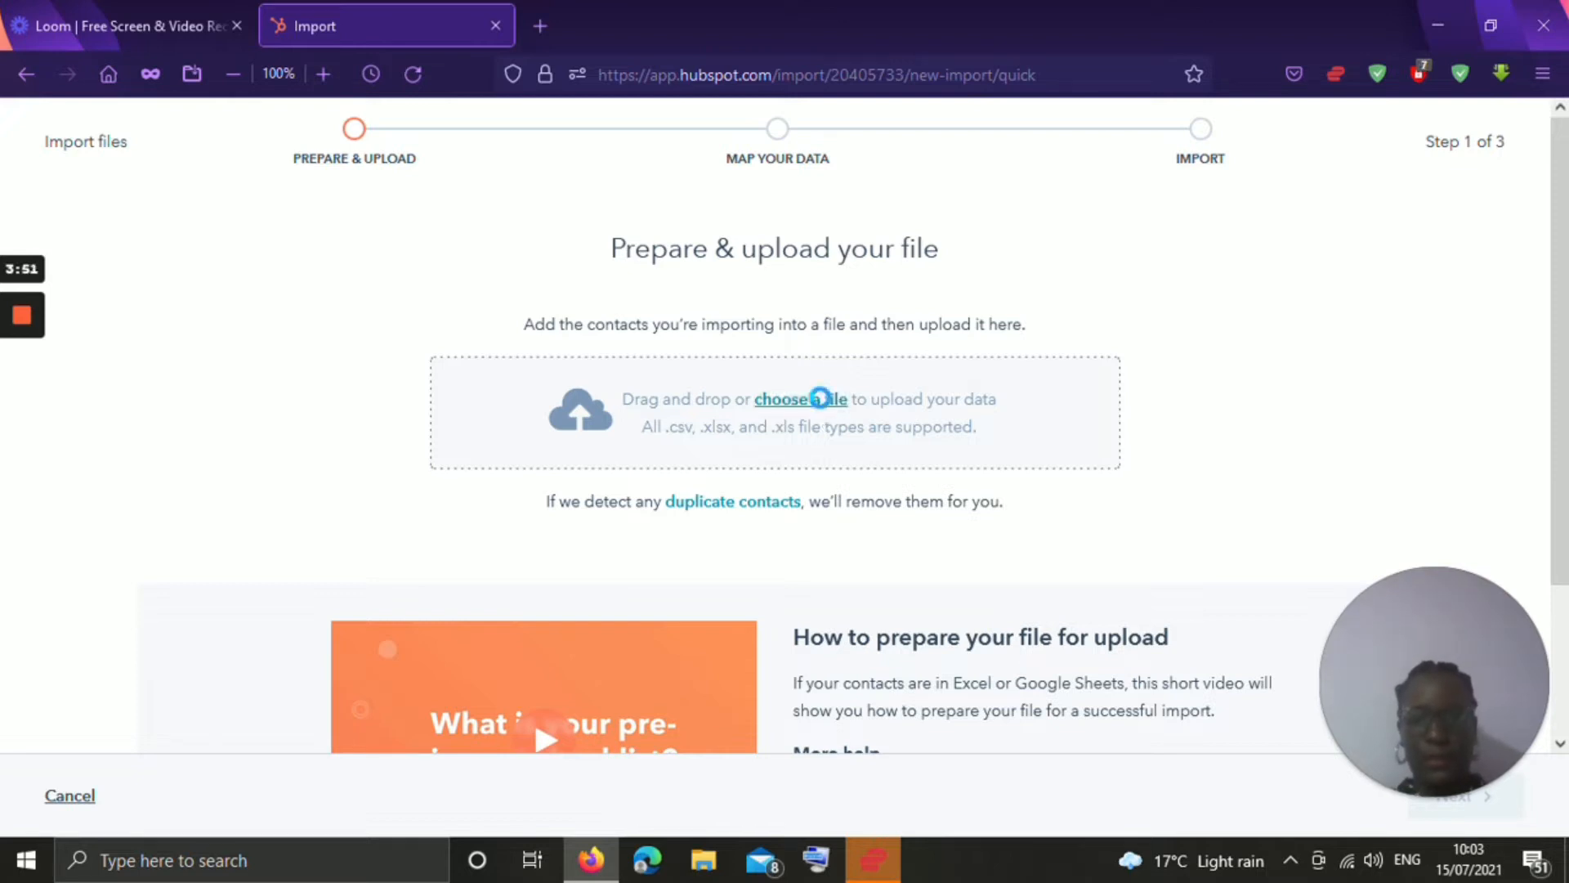
left_click(801, 399)
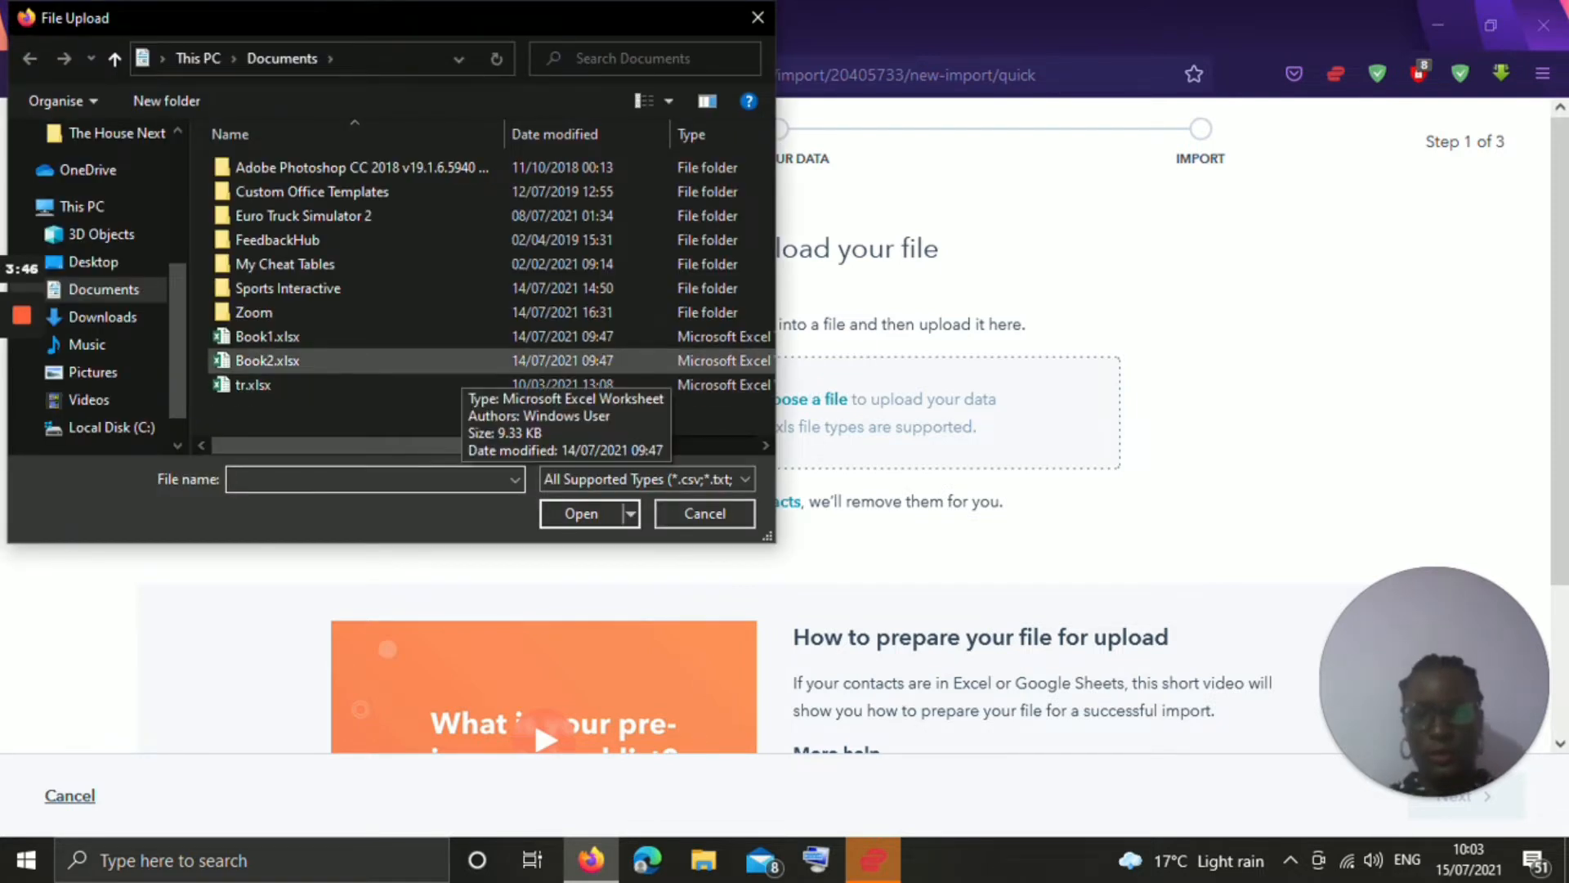
left_click(462, 364)
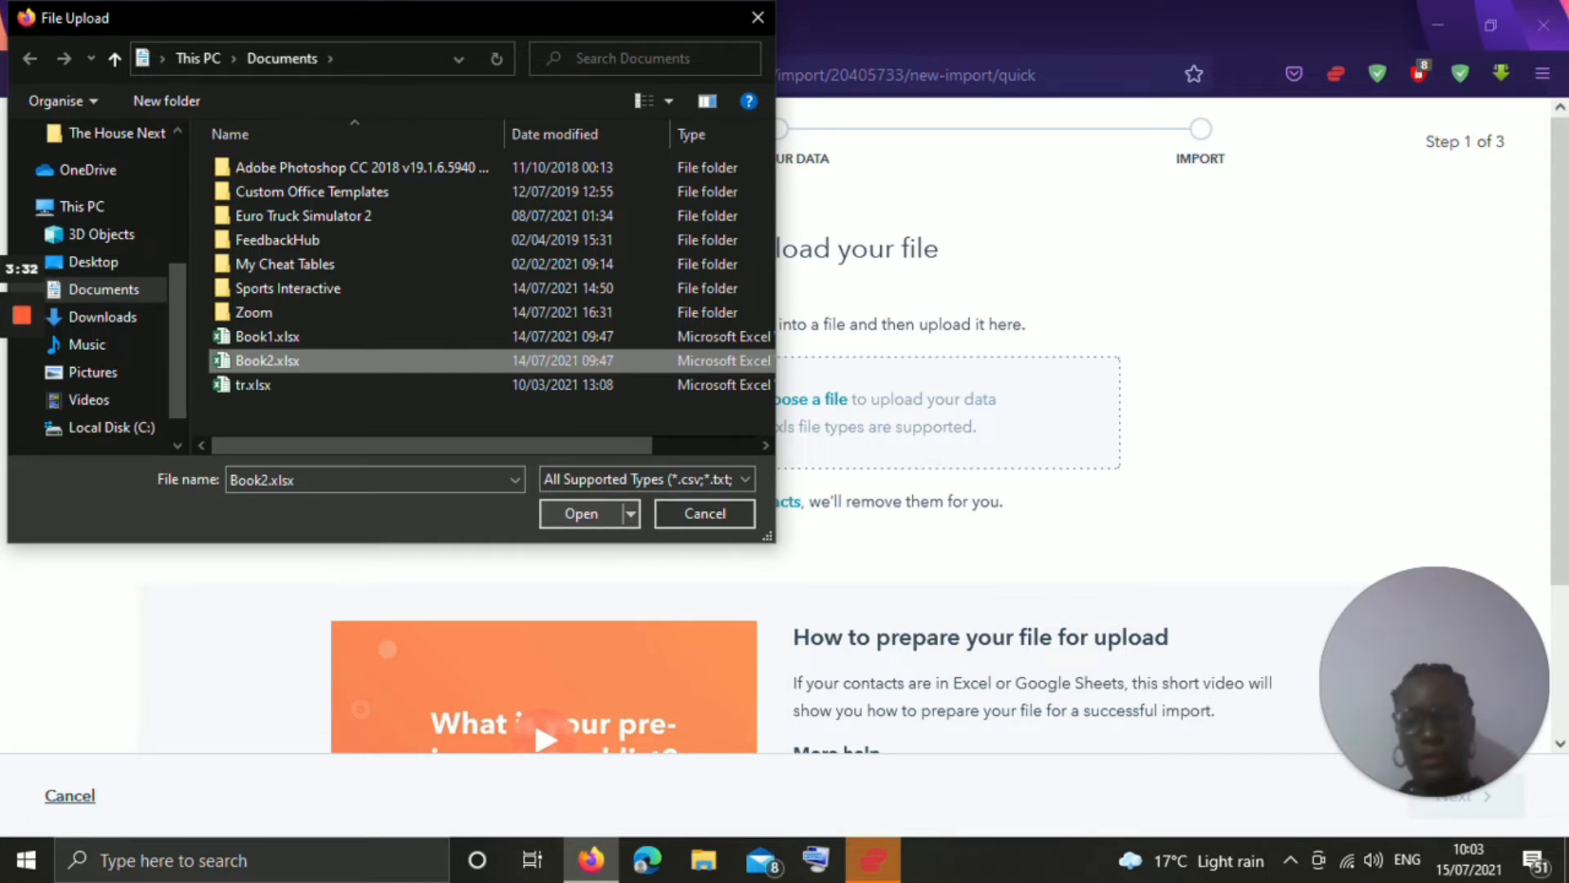
key("Return")
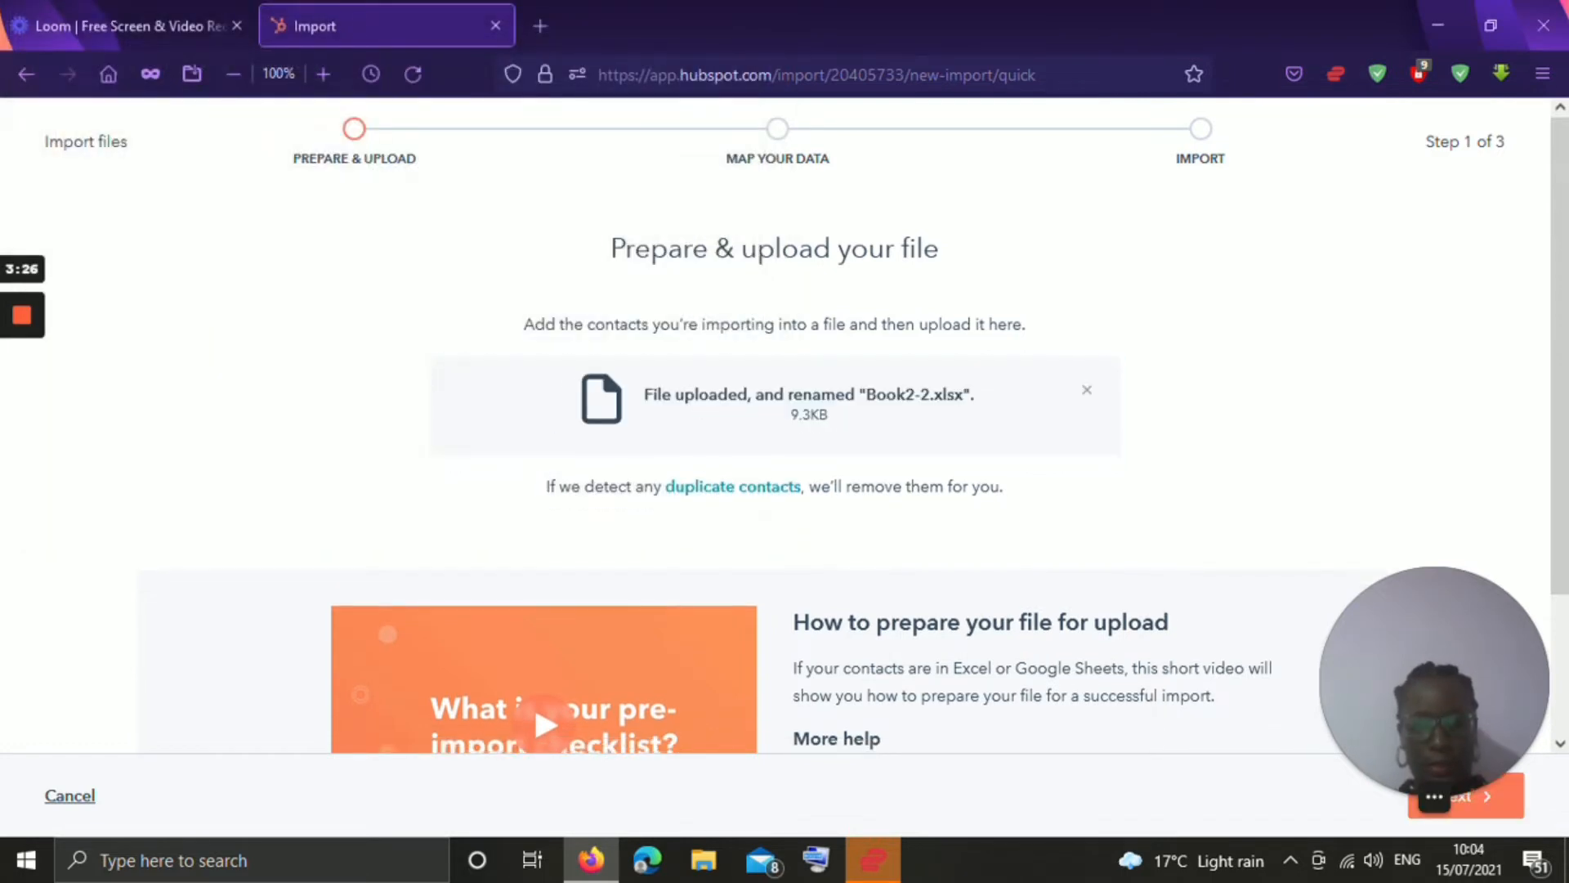
left_click_drag(1435, 681, 1434, 482)
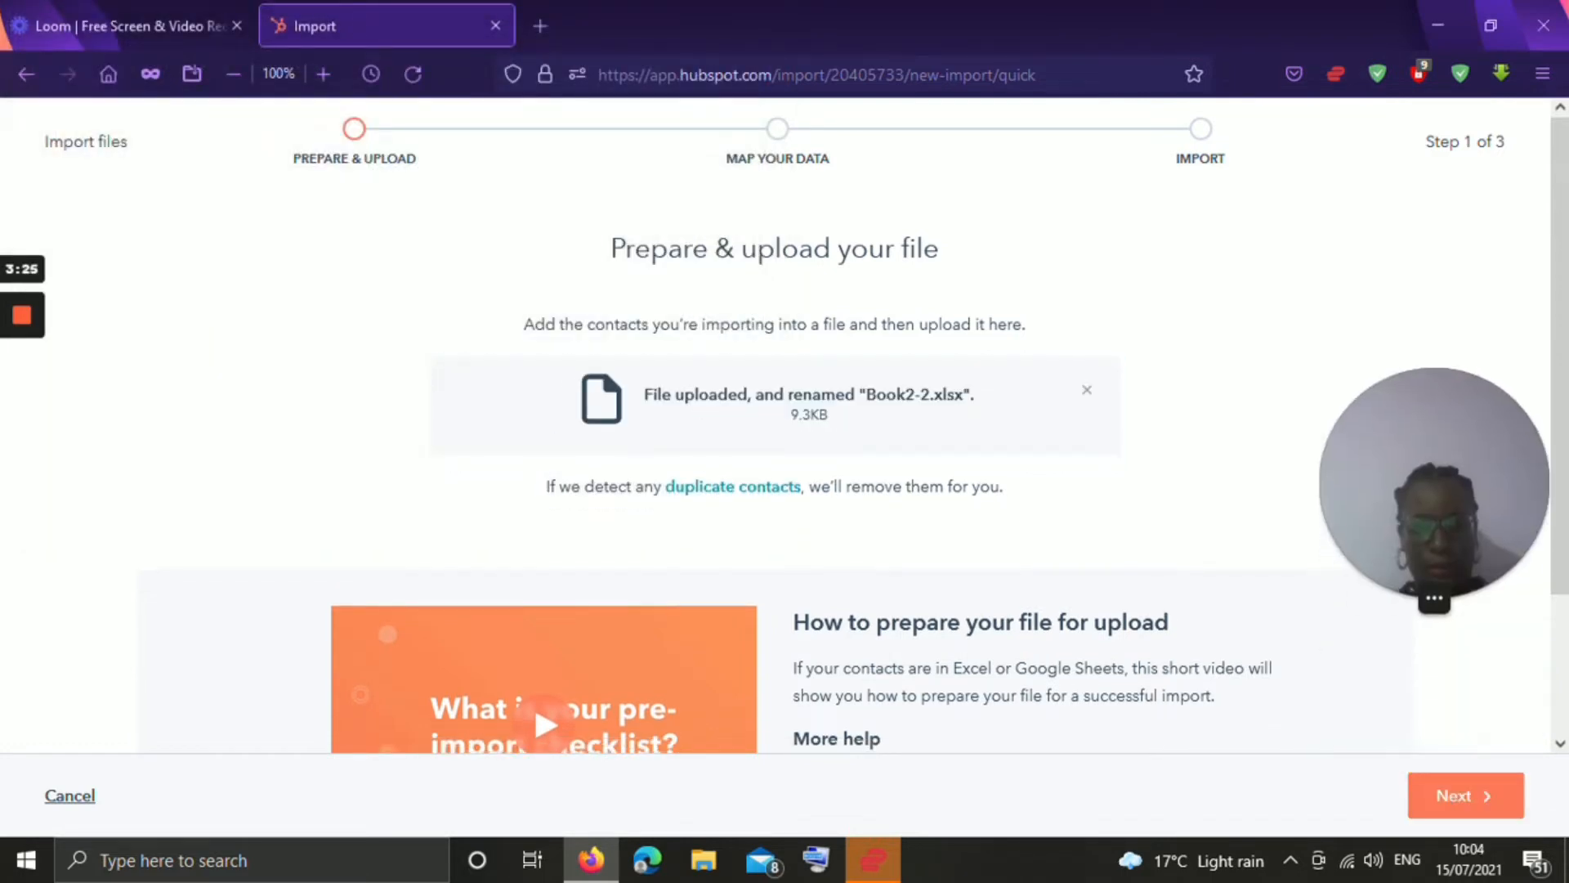
left_click(1491, 803)
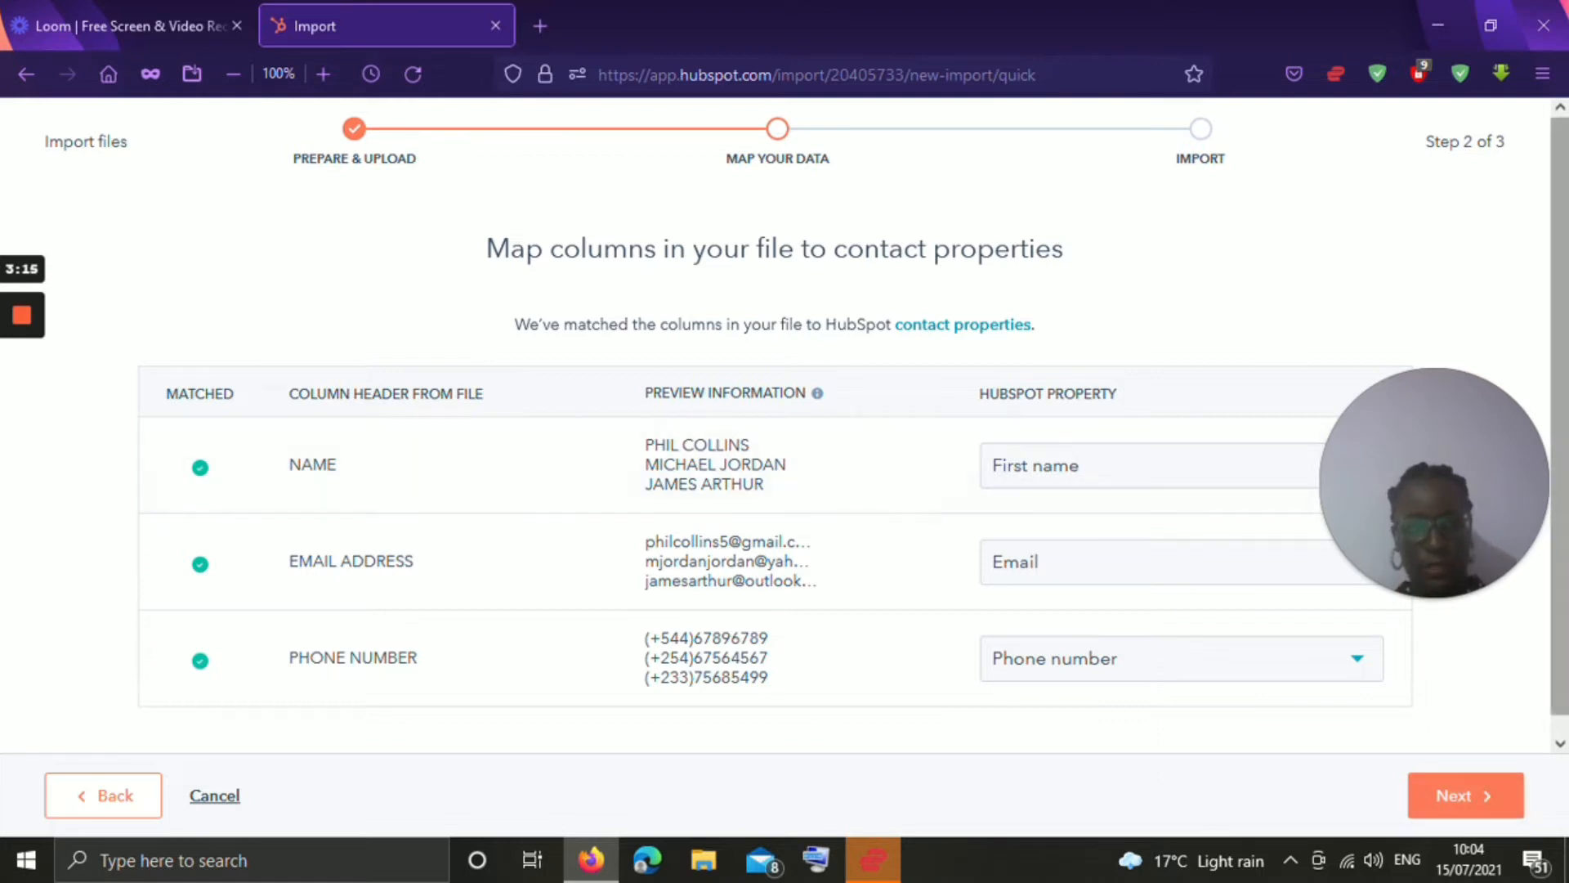
- Accept the matched column mapping, agree to the contact consent statement and finish the import
scroll(784, 417, "down", 1)
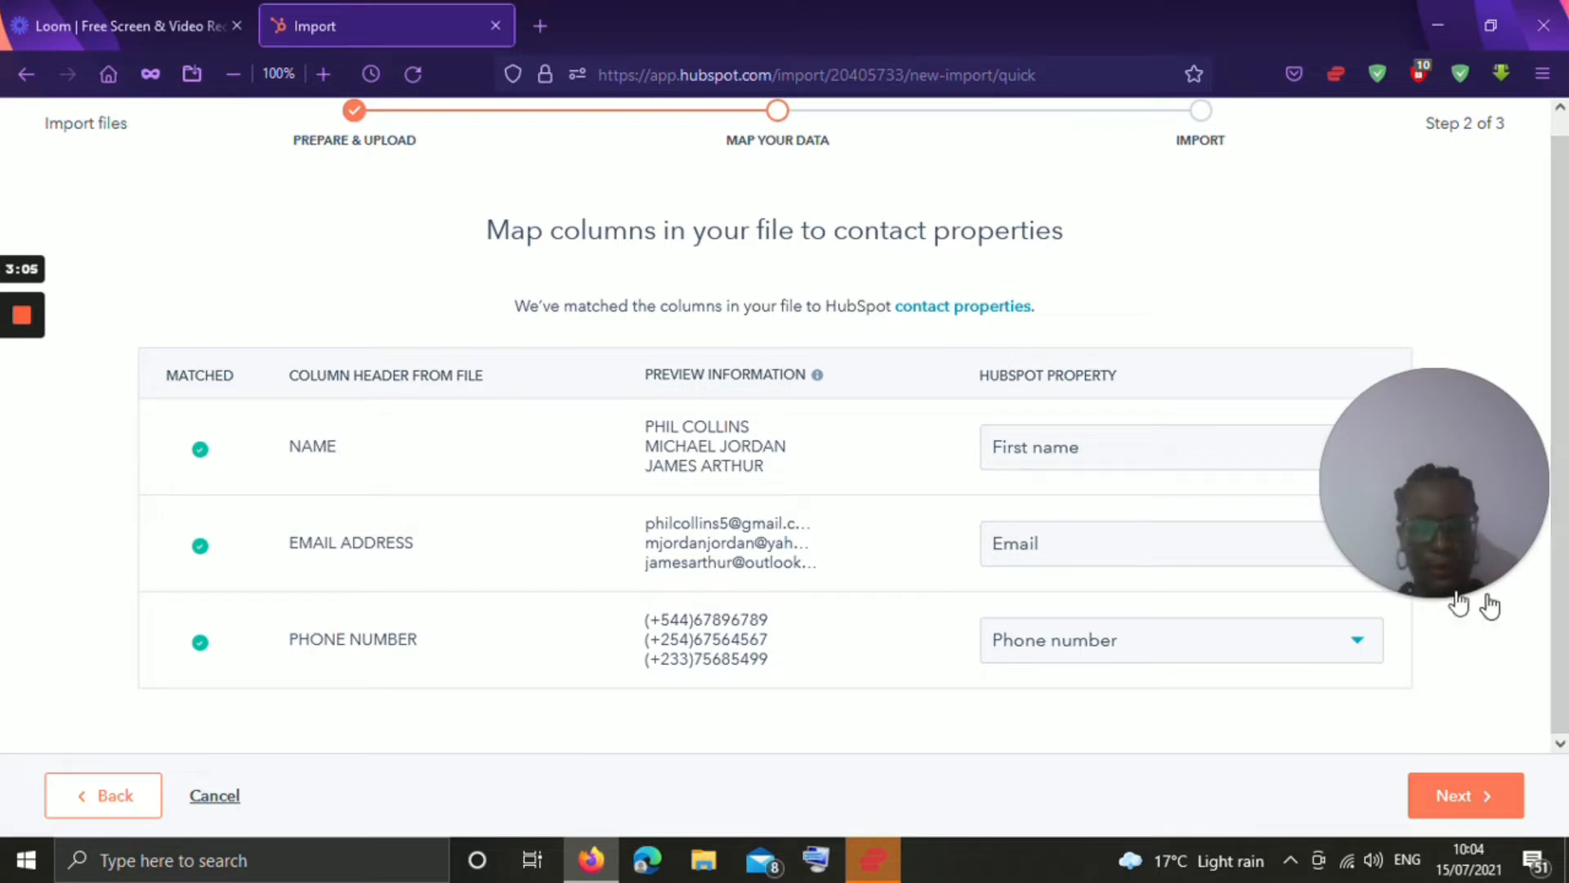
left_click(1485, 794)
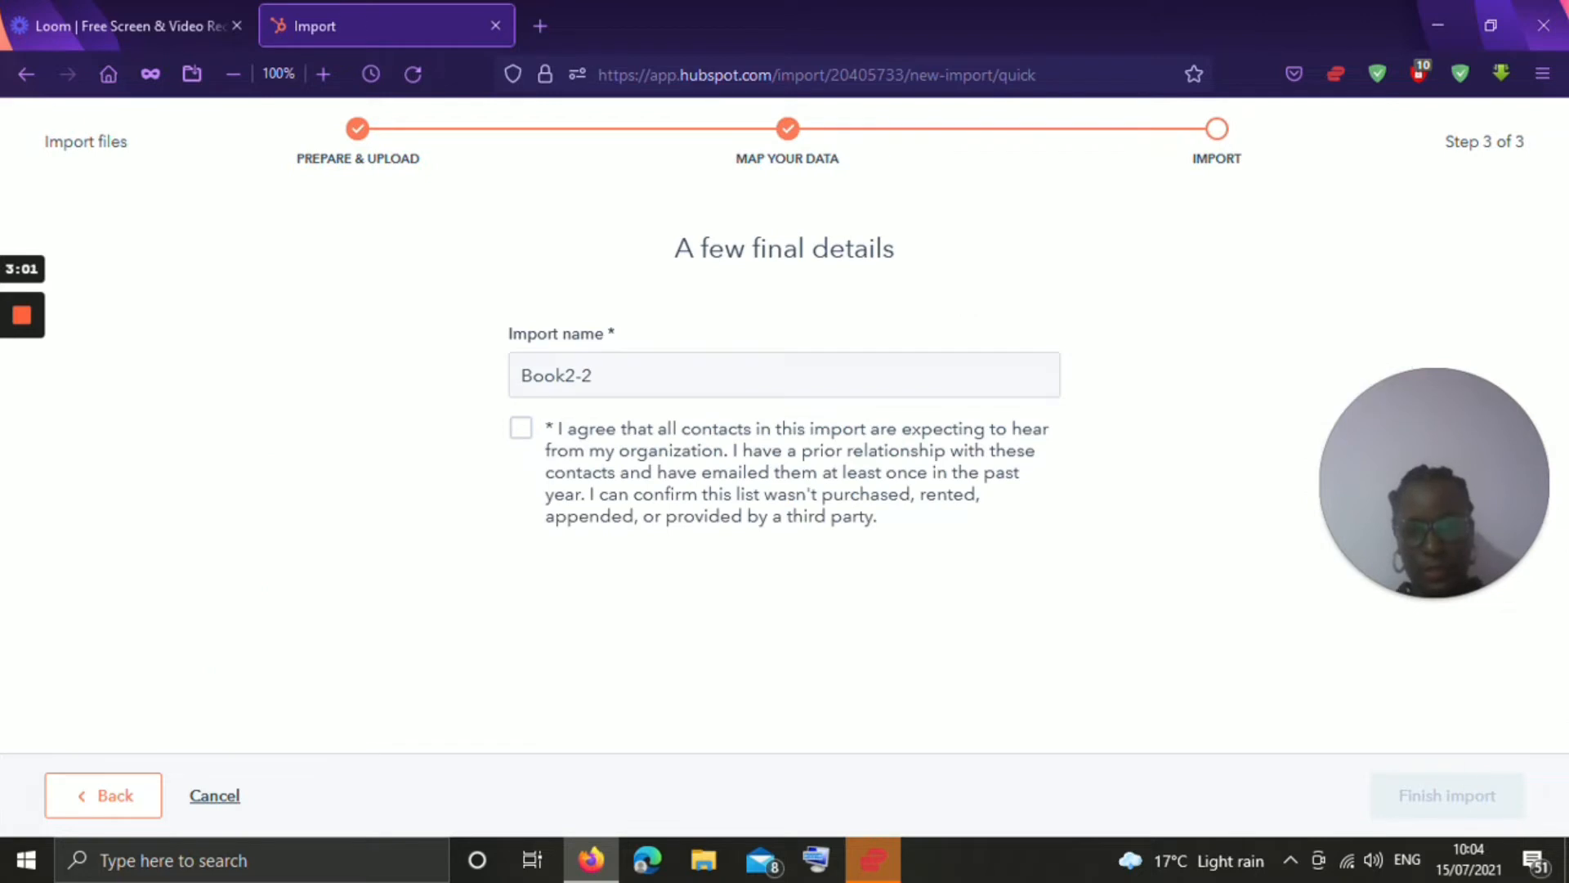
left_click(521, 428)
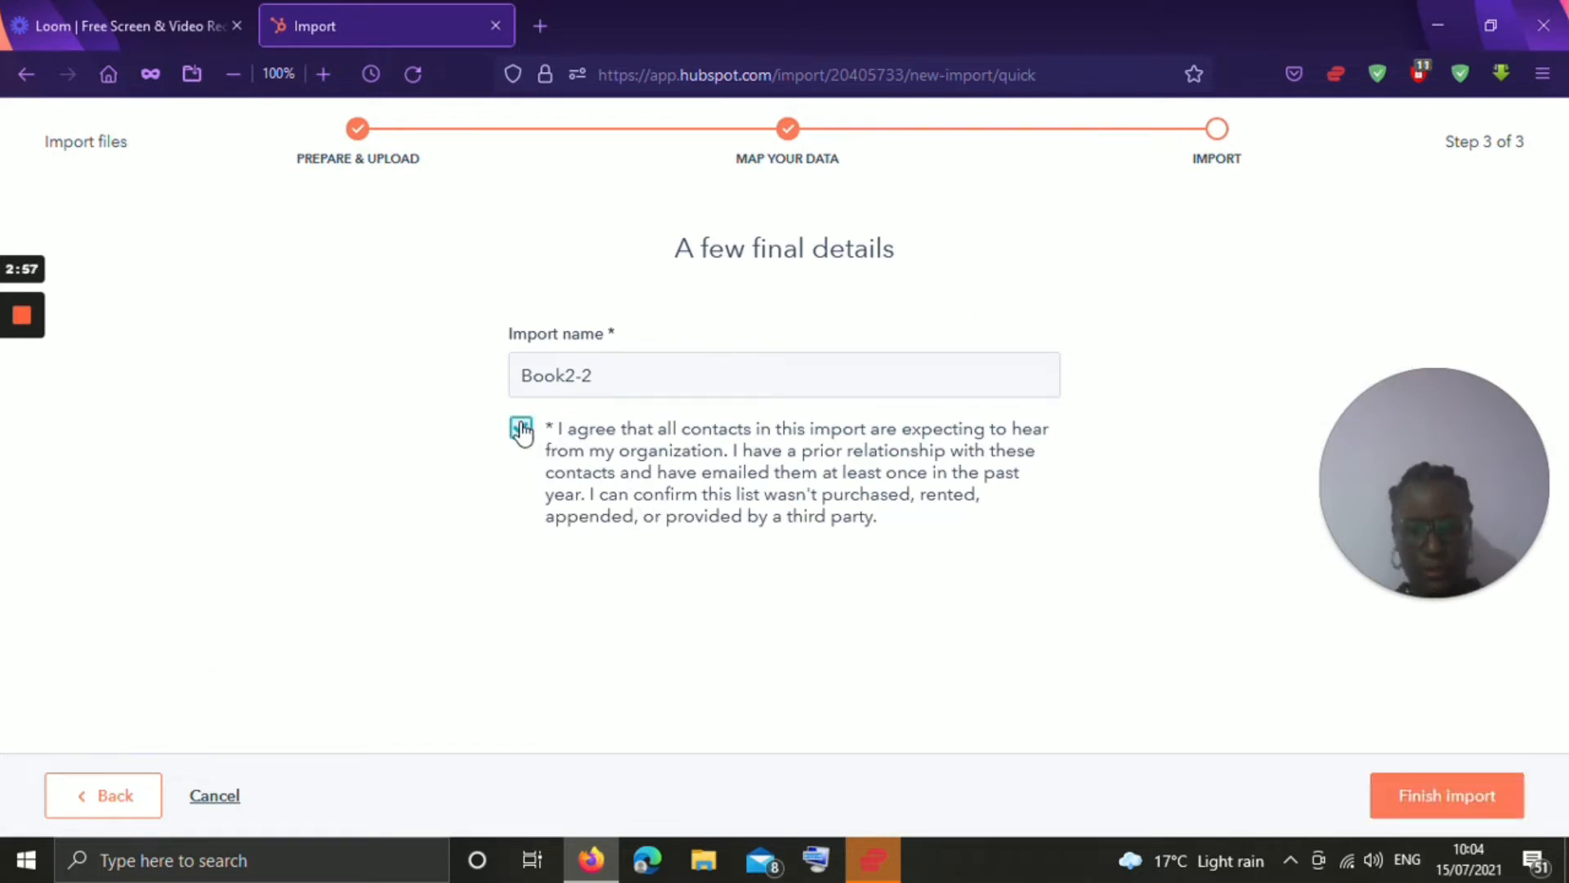
left_click(1415, 801)
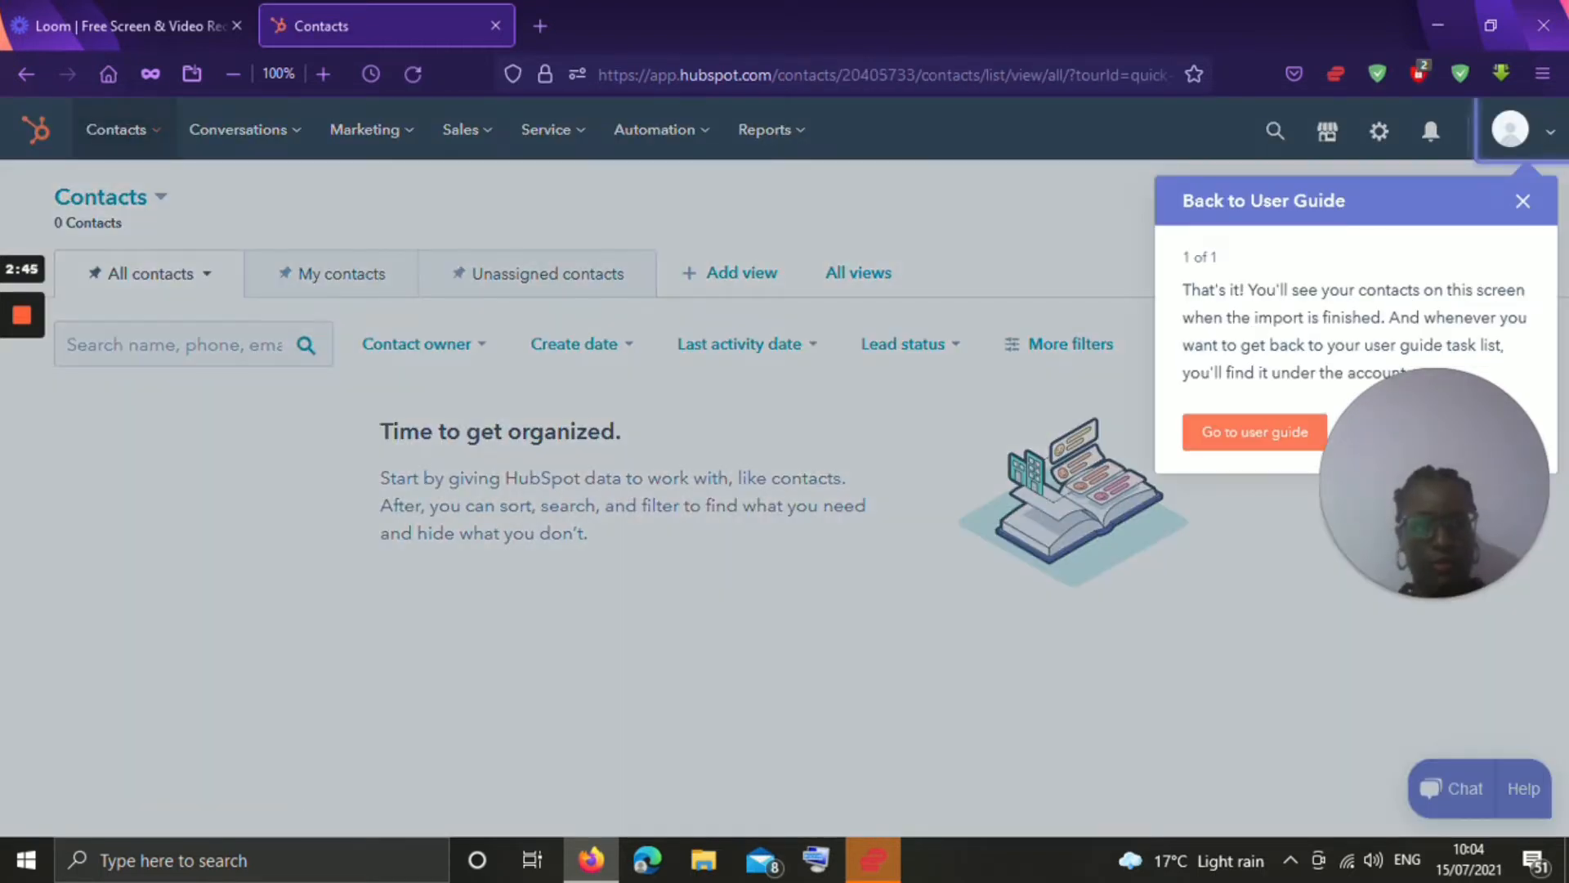
- Dismiss the user guide tip and open the marketing email overview with its setup checklist
left_click(1523, 201)
left_click(634, 289)
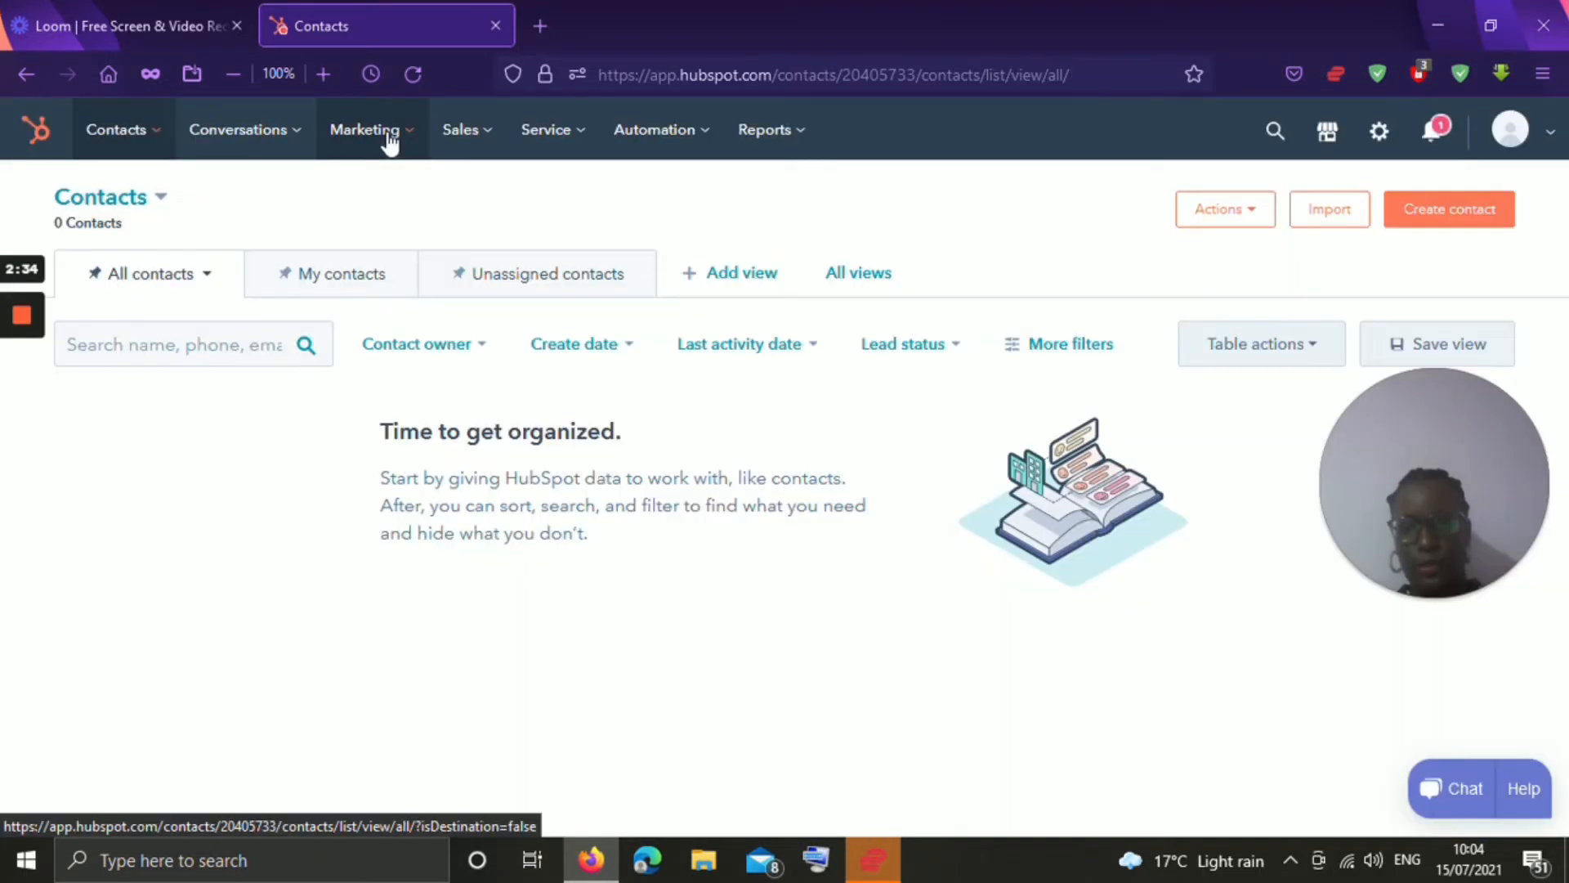
left_click(390, 139)
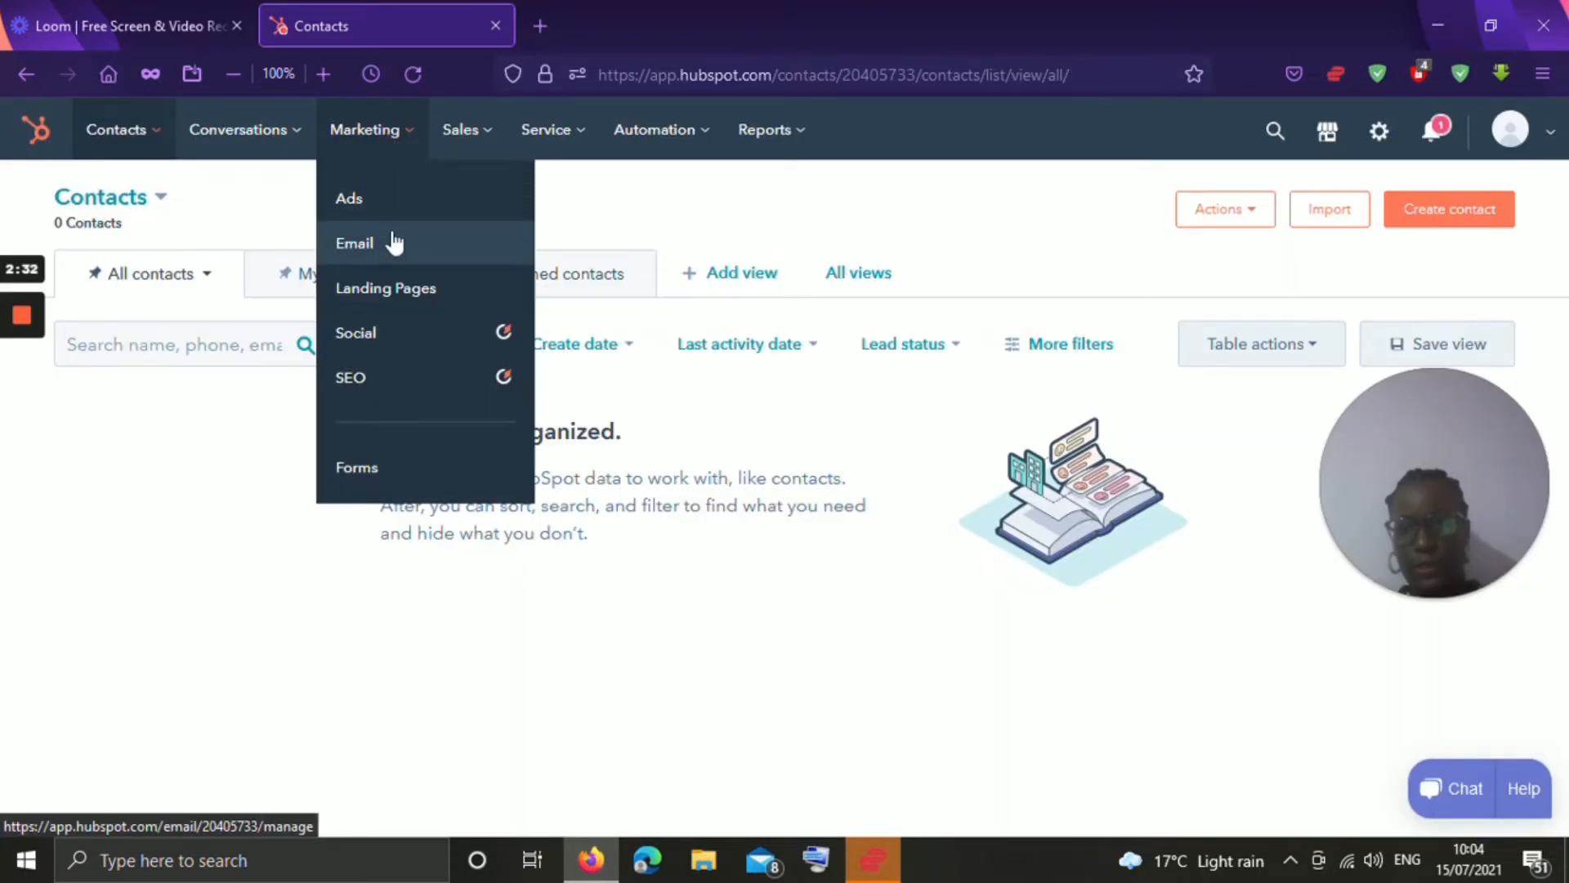
left_click(395, 245)
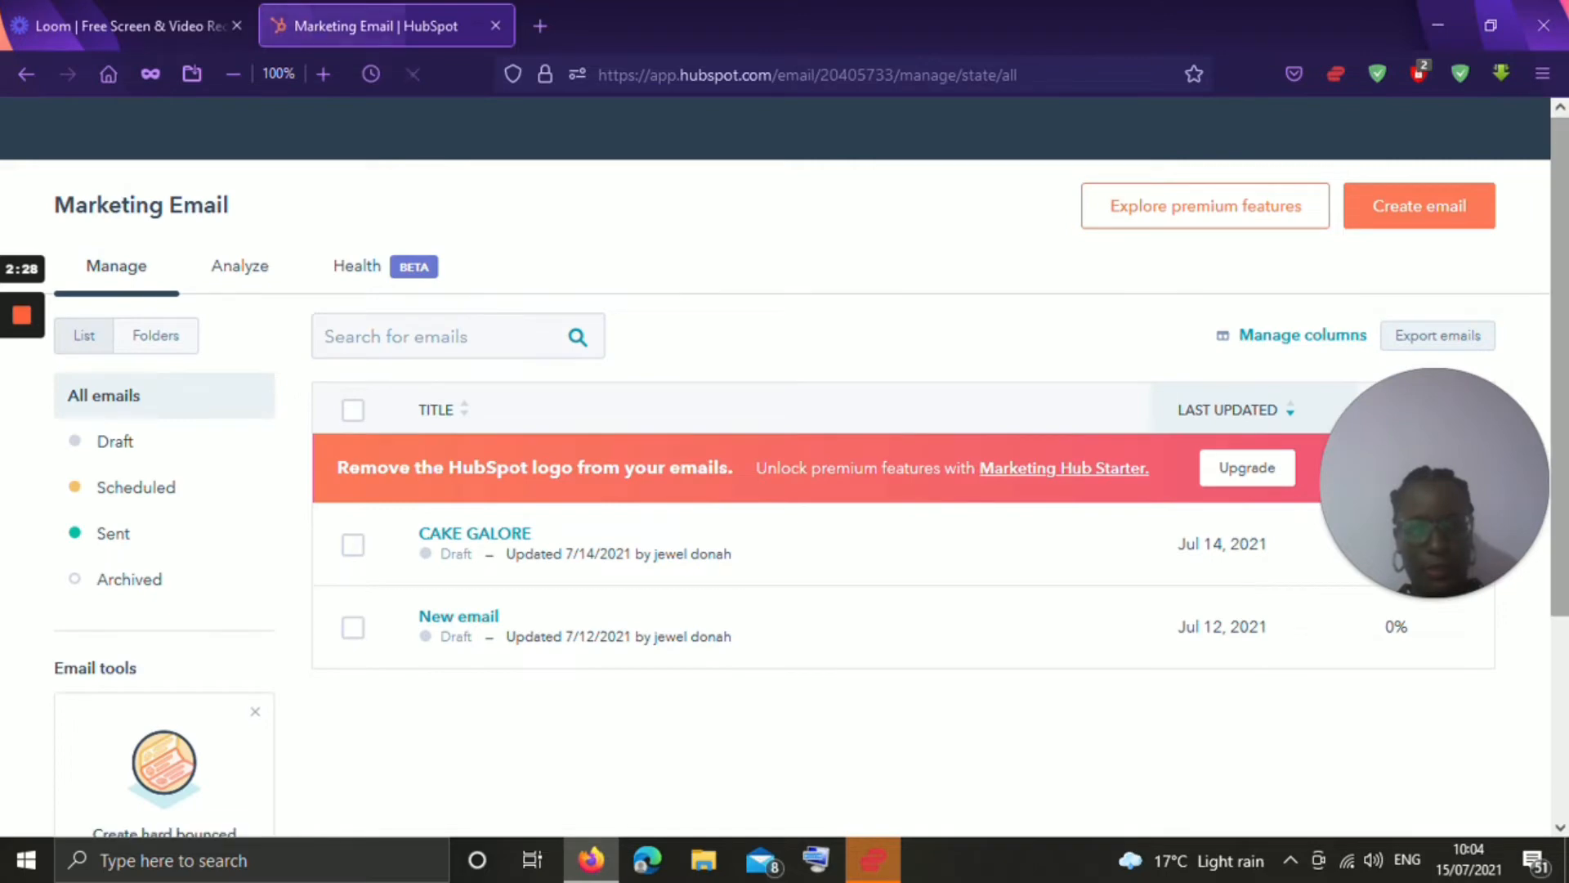
scroll(784, 466, "down", 6)
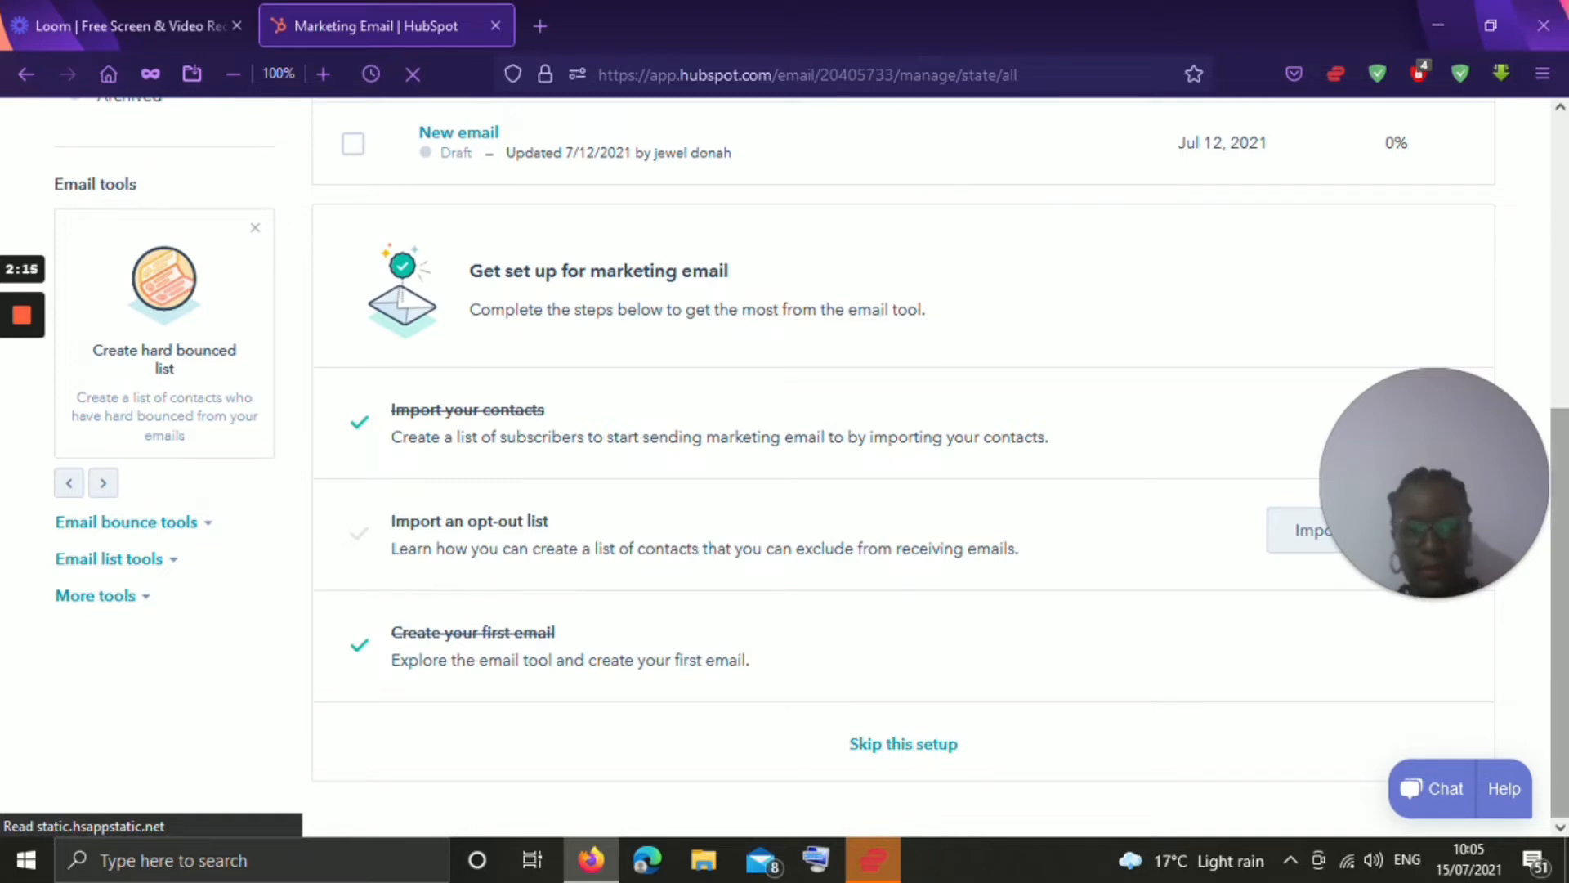
mouse_move(1560, 572)
left_mouse_down()
mouse_move(1560, 378)
mouse_move(1560, 568)
left_mouse_up()
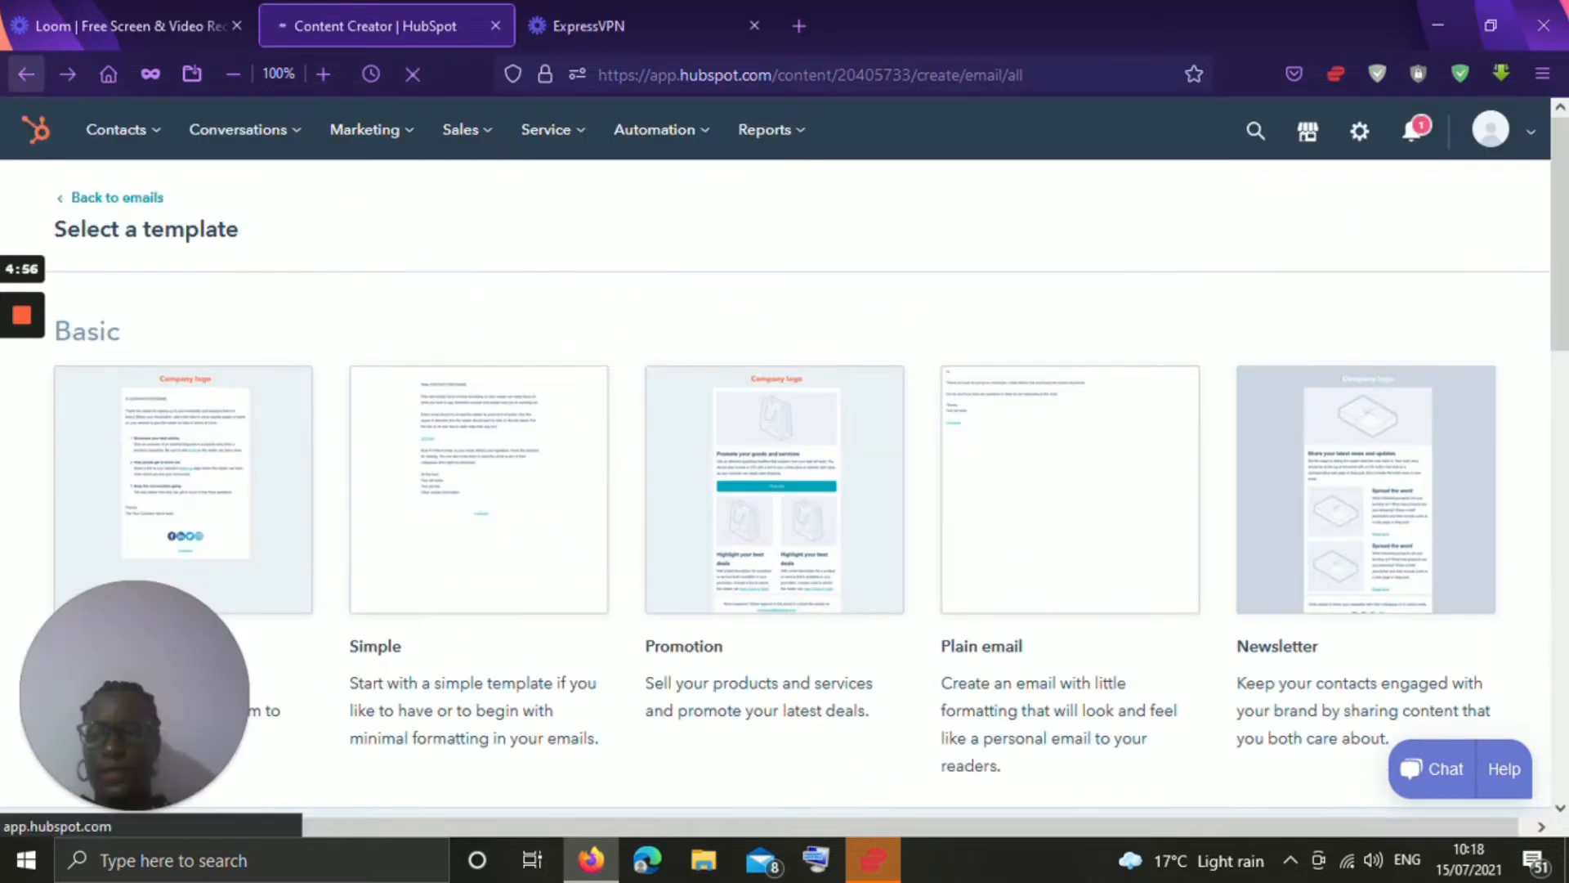
- Create a new marketing email from the basic Simple template
left_click(26, 73)
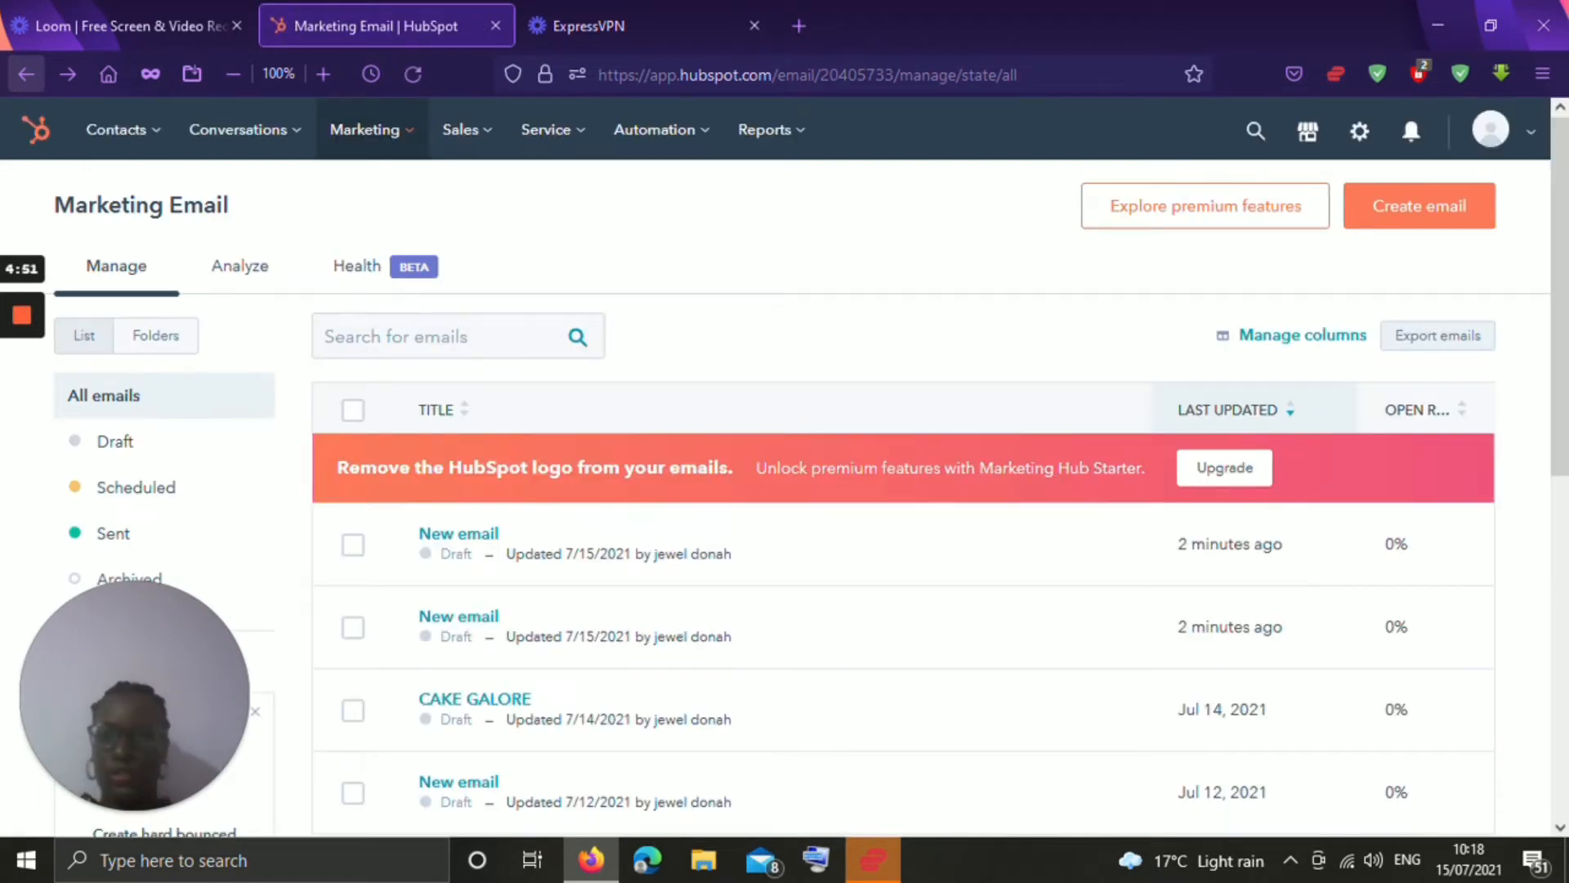
left_click(1408, 222)
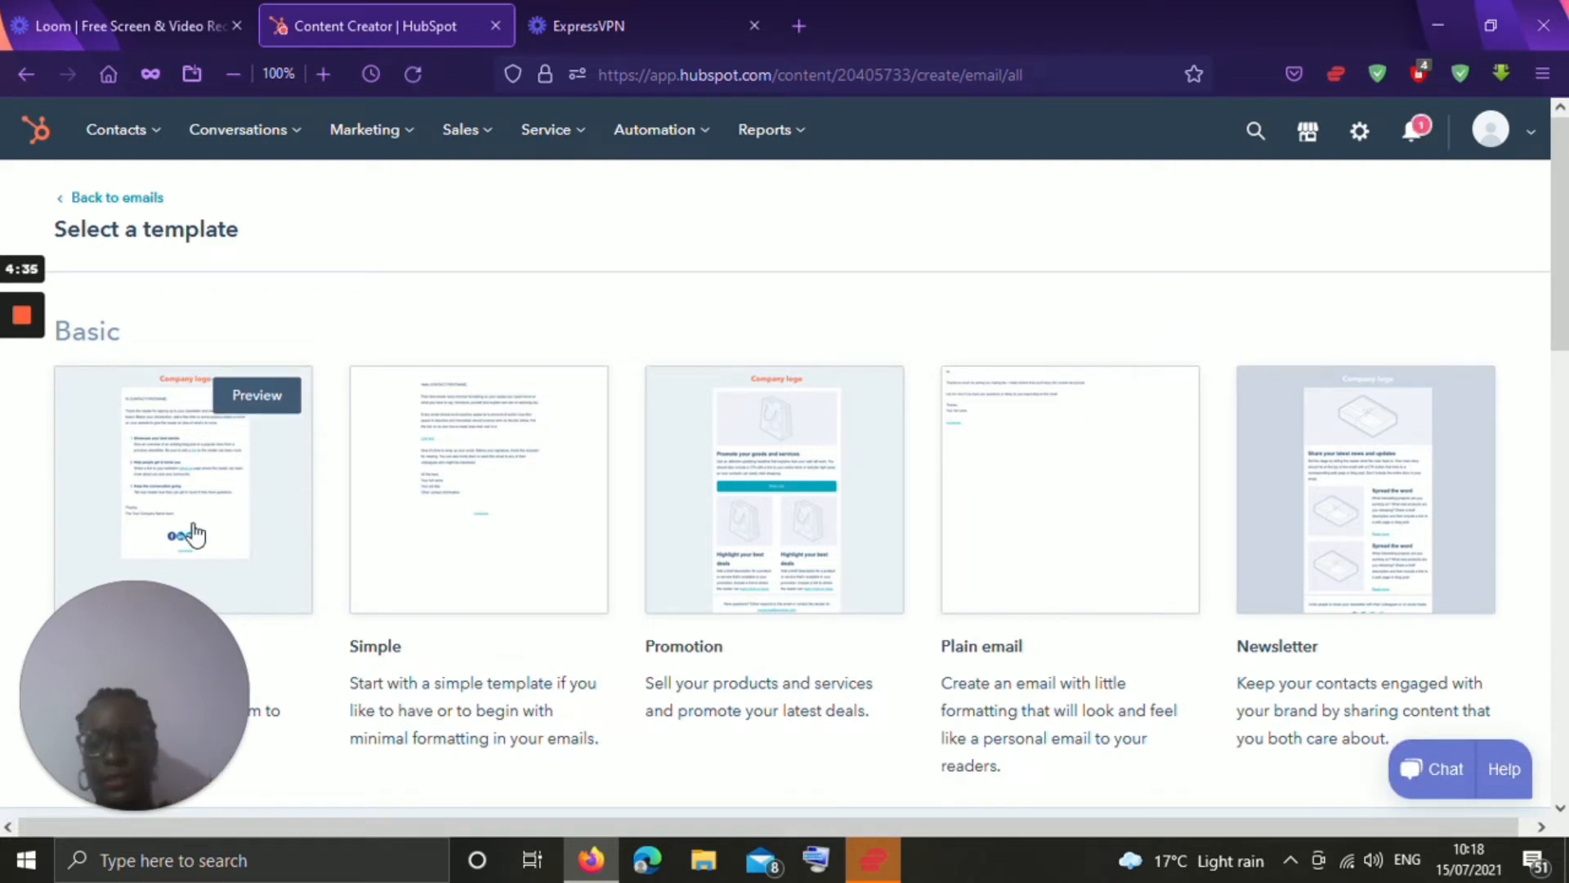
scroll(767, 474, "down", 5)
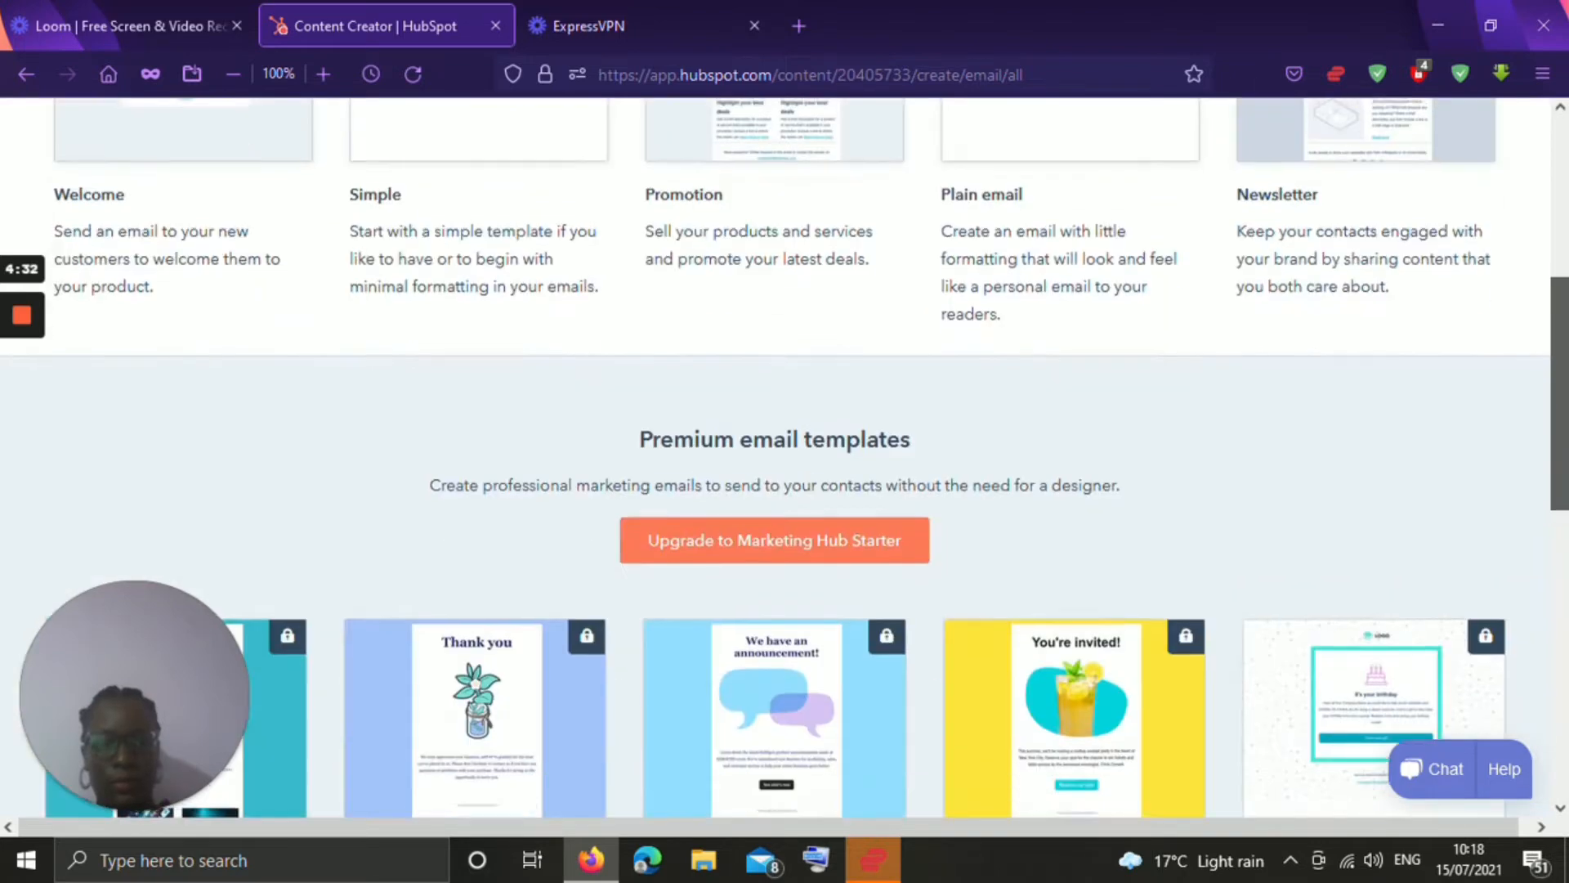
scroll(767, 474, "up", 5)
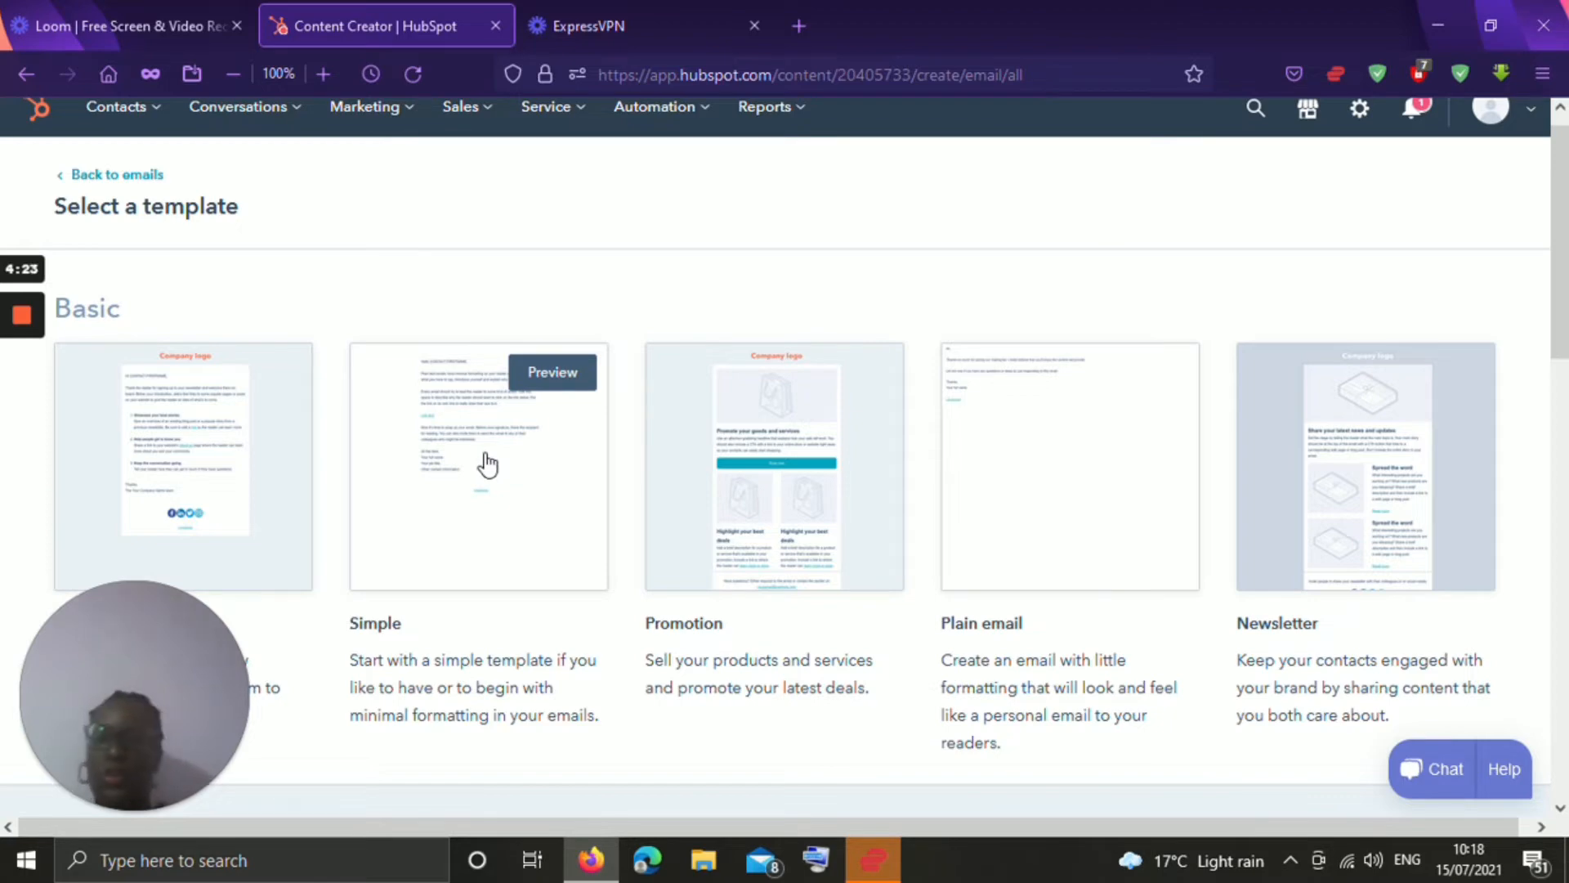
left_click(444, 500)
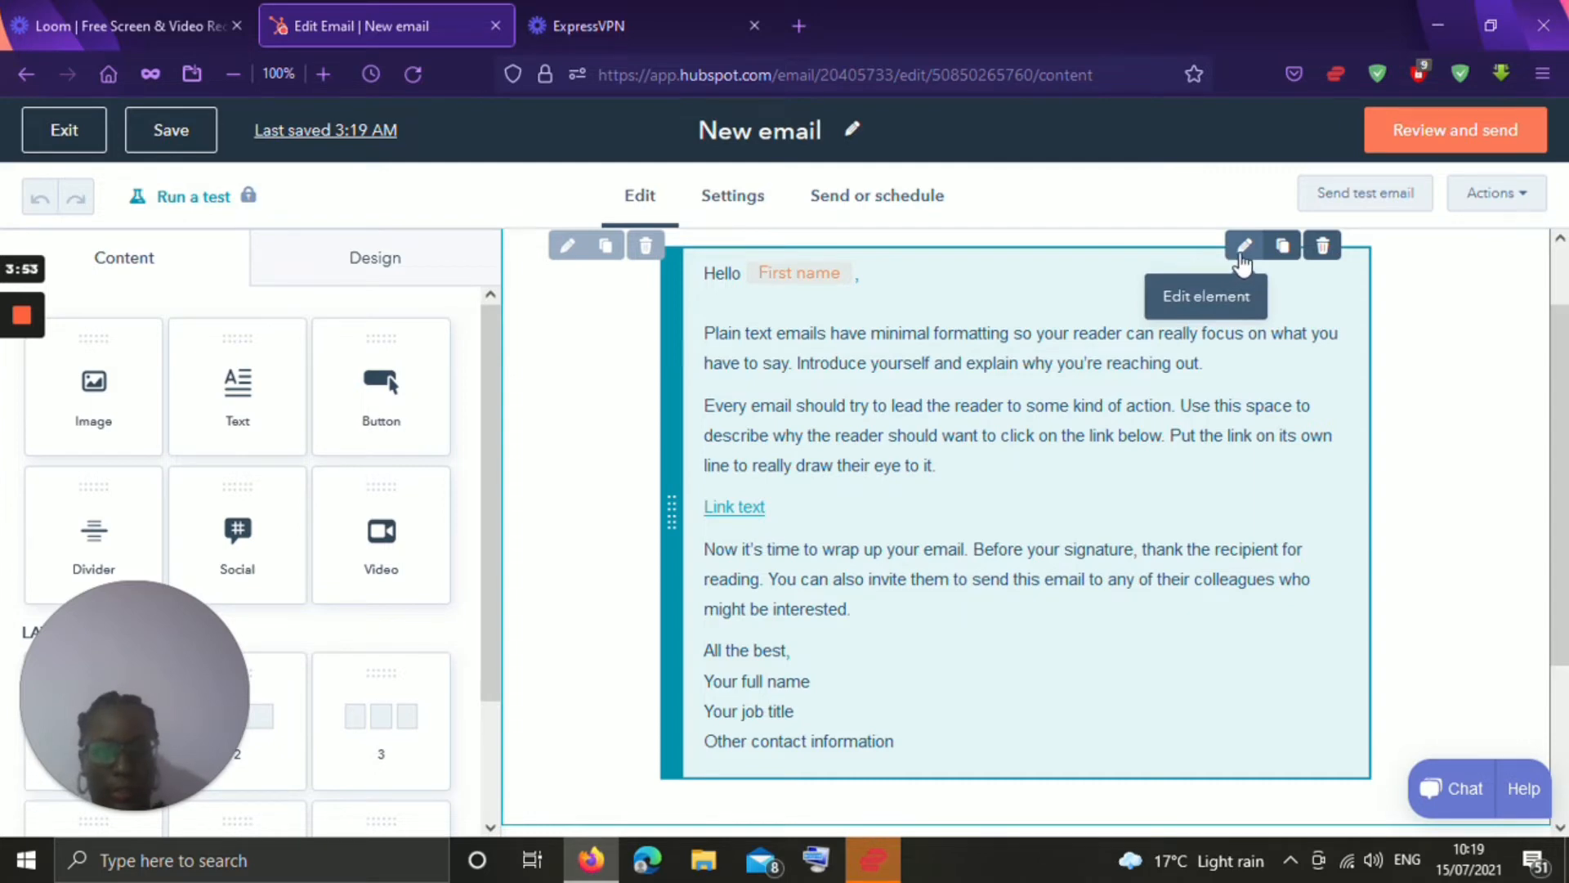
left_click(1244, 246)
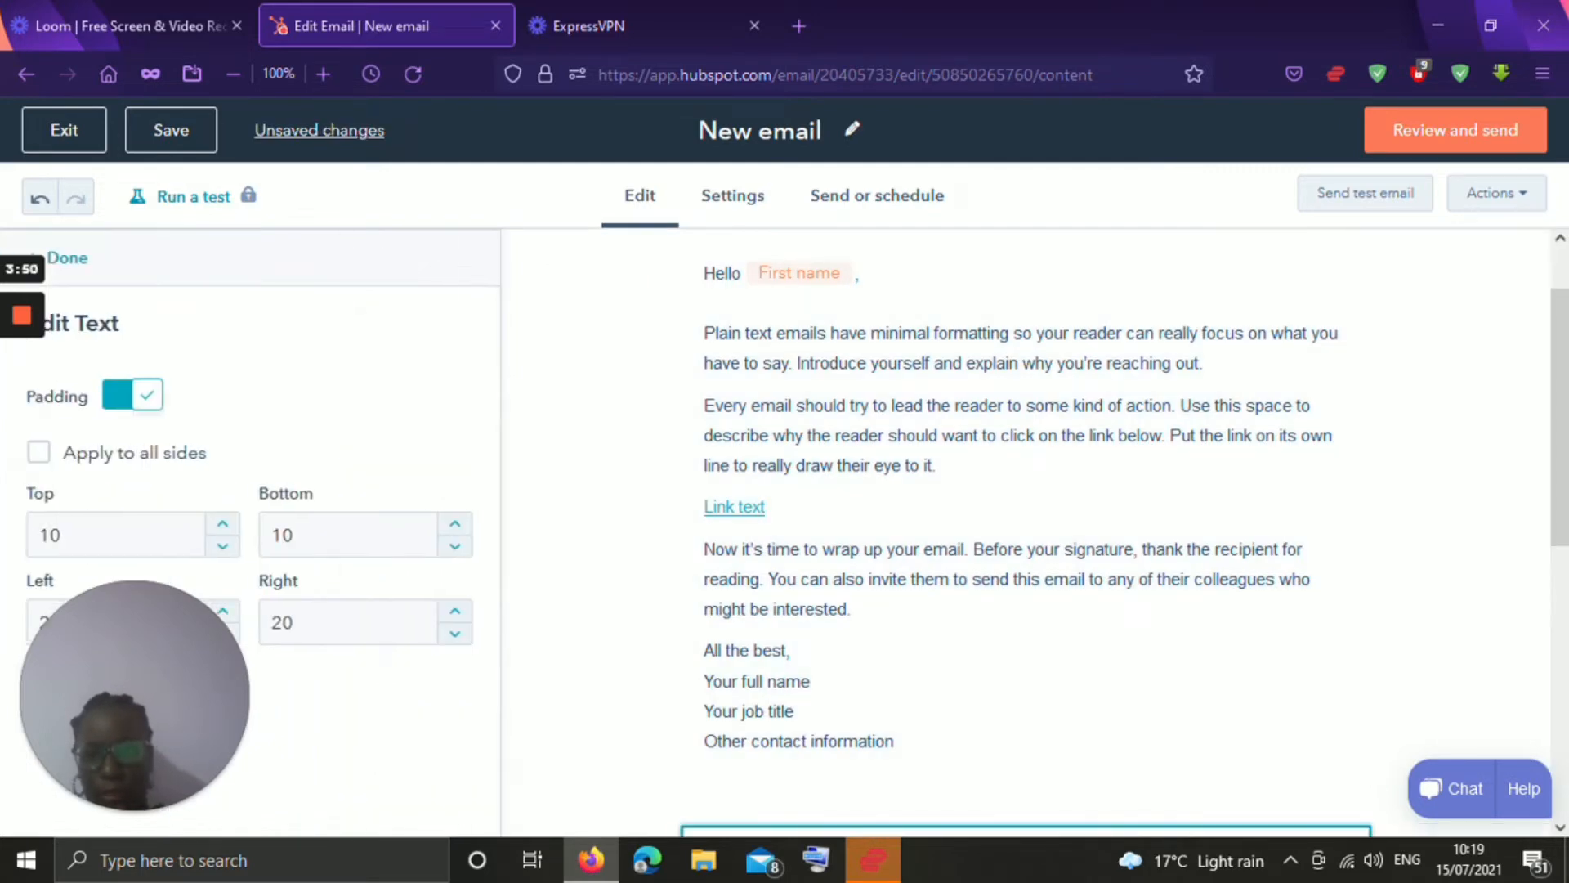
left_click(66, 259)
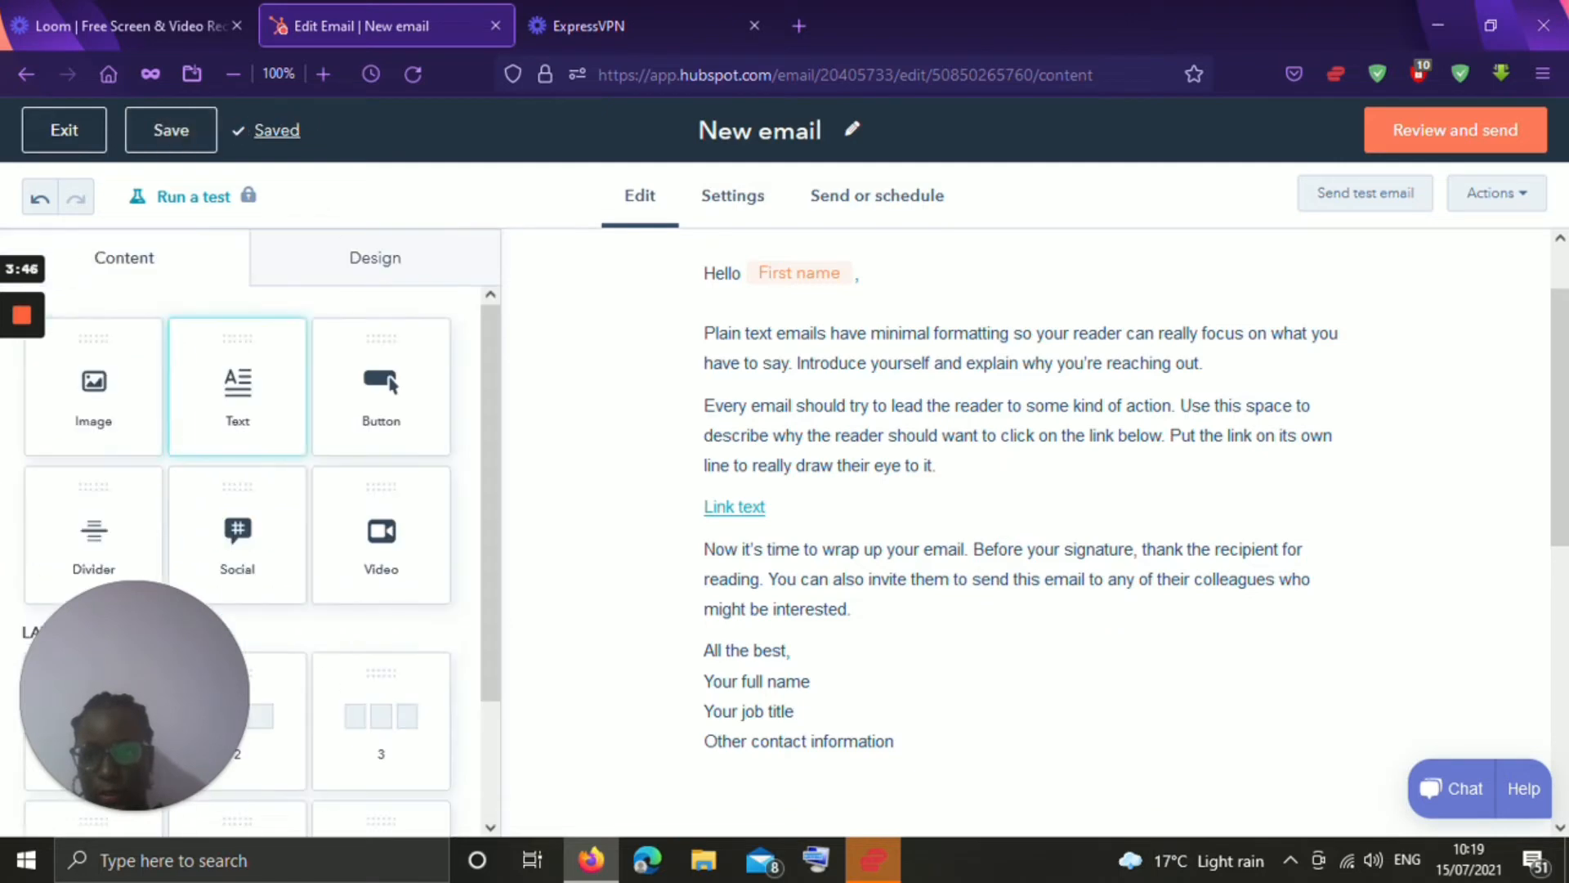
left_click_drag(237, 384, 1031, 361)
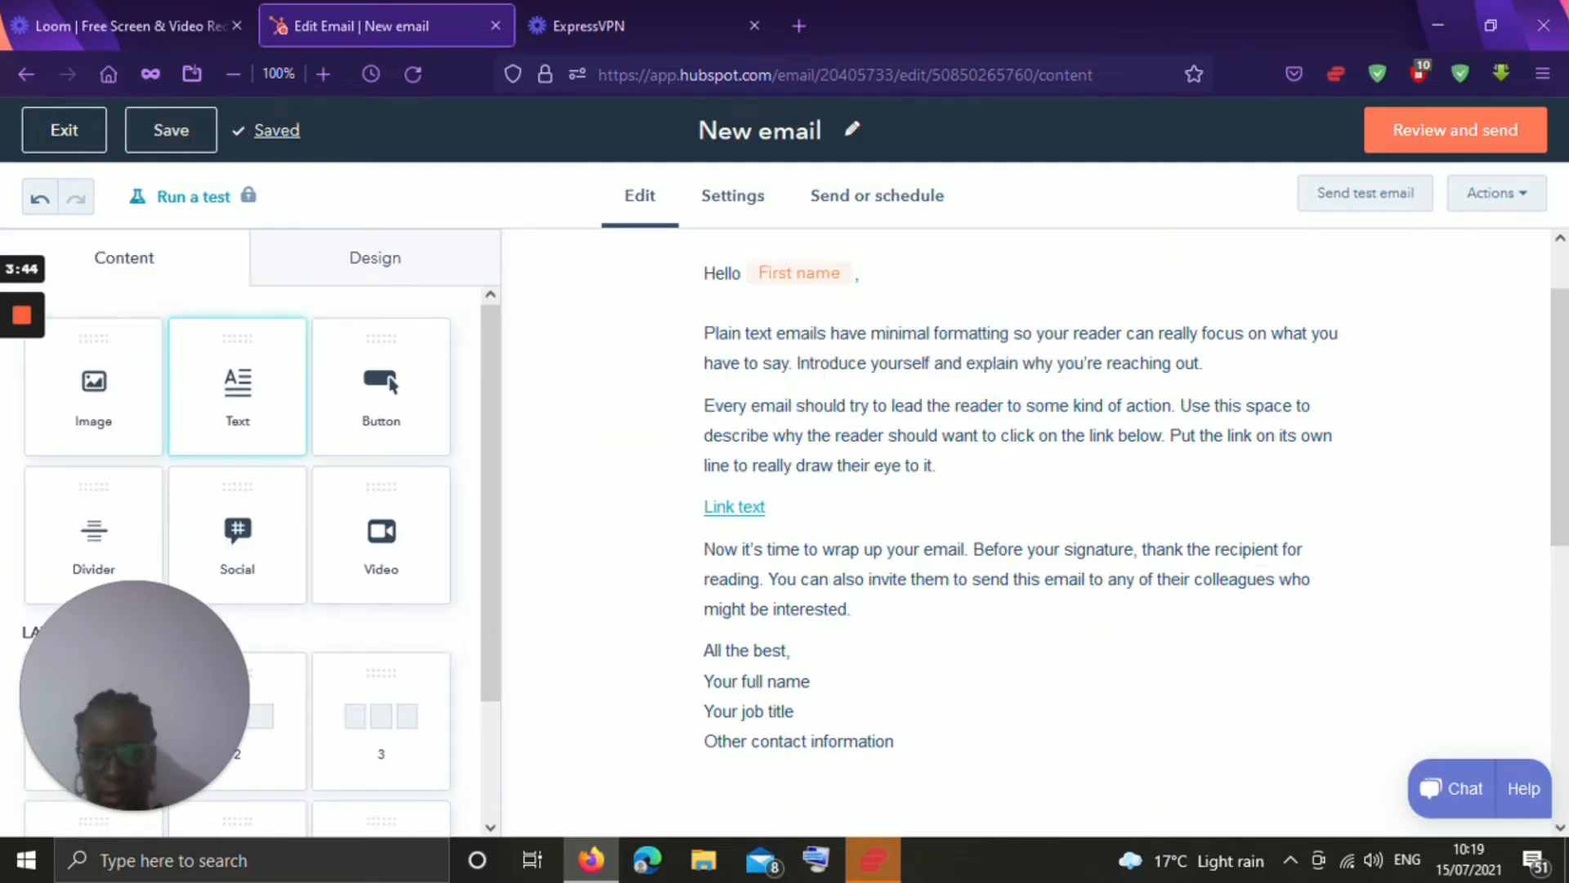
left_click(40, 198)
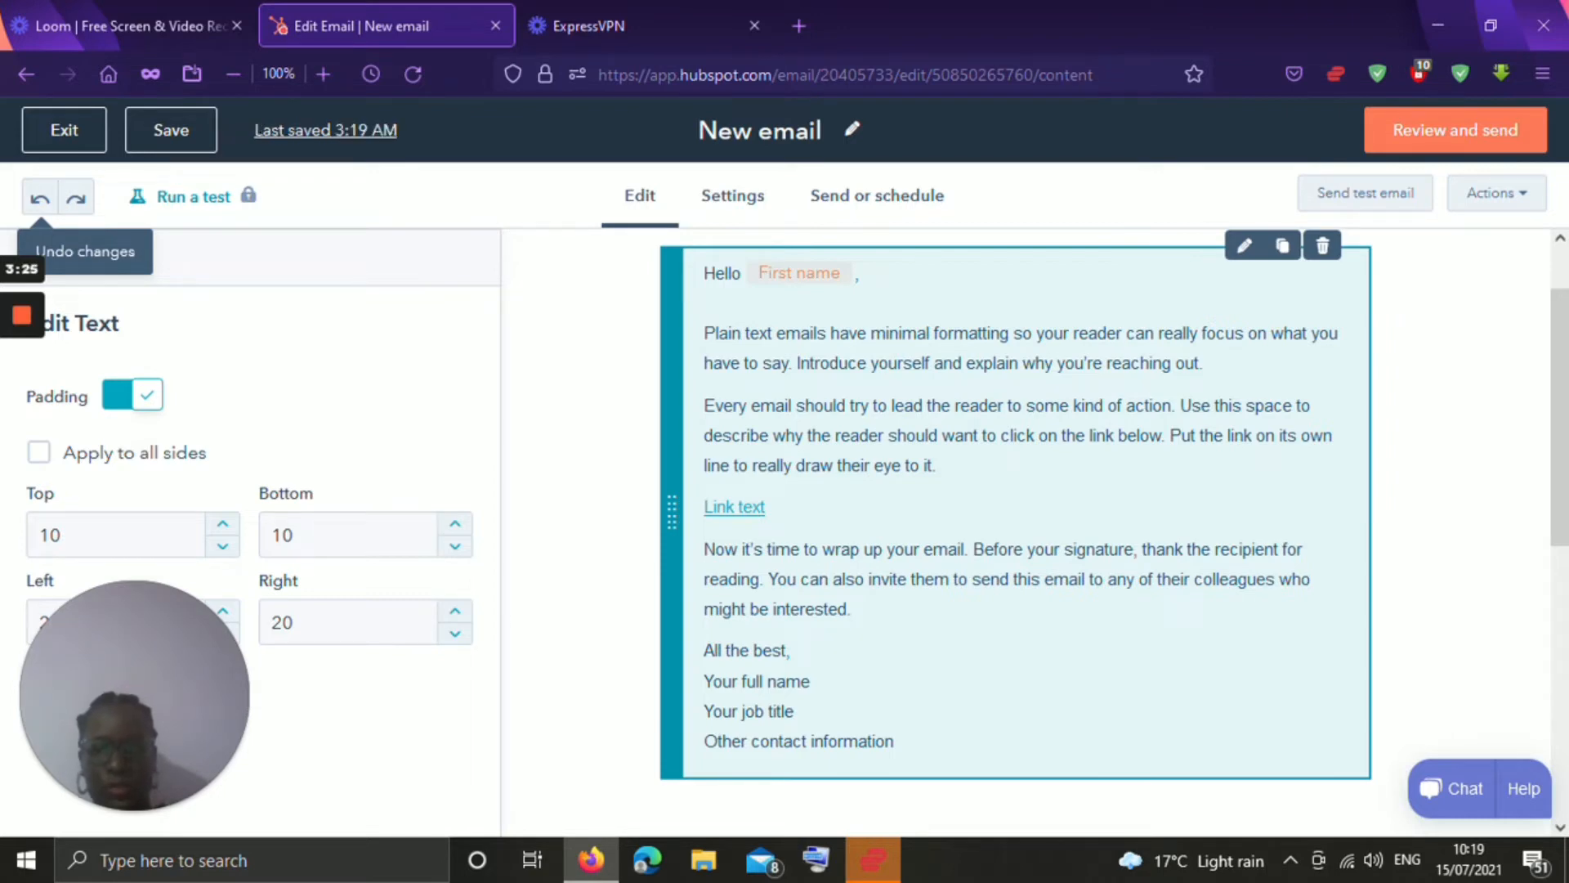
- Edit the email's main text block, deleting the first-name token and the whole opening paragraph while keeping the word "Hello"
left_click(1246, 248)
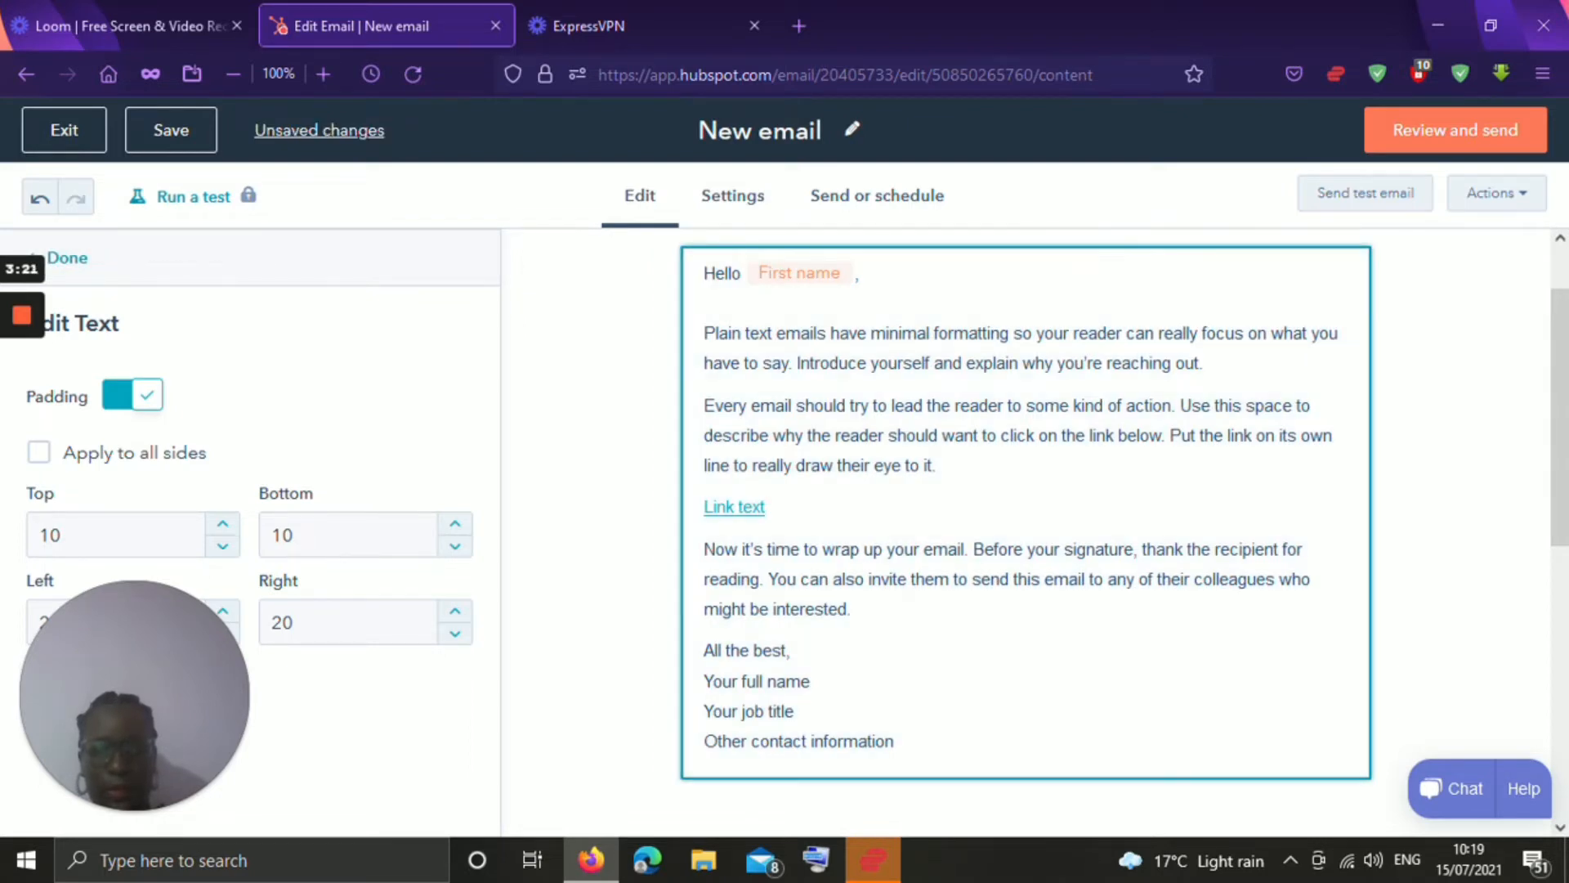
left_click(801, 284)
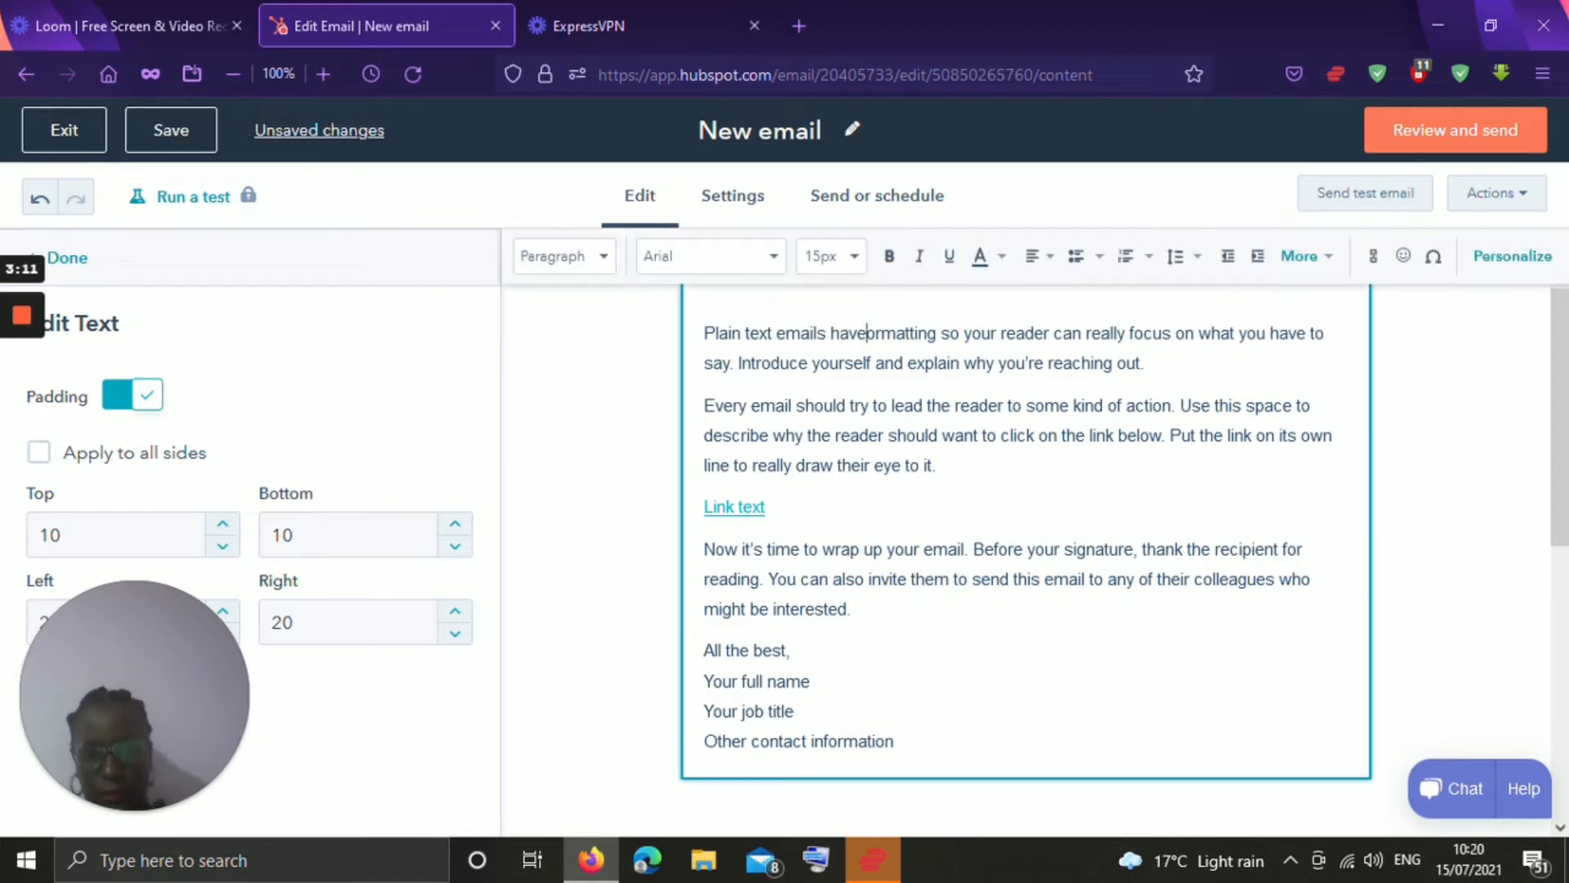
key("BackSpace")
key("BackSpace")
key("BackSpace")
key("BackSpace")
key("BackSpace")
key("BackSpace")
key("BackSpace")
key("BackSpace")
key("BackSpace")
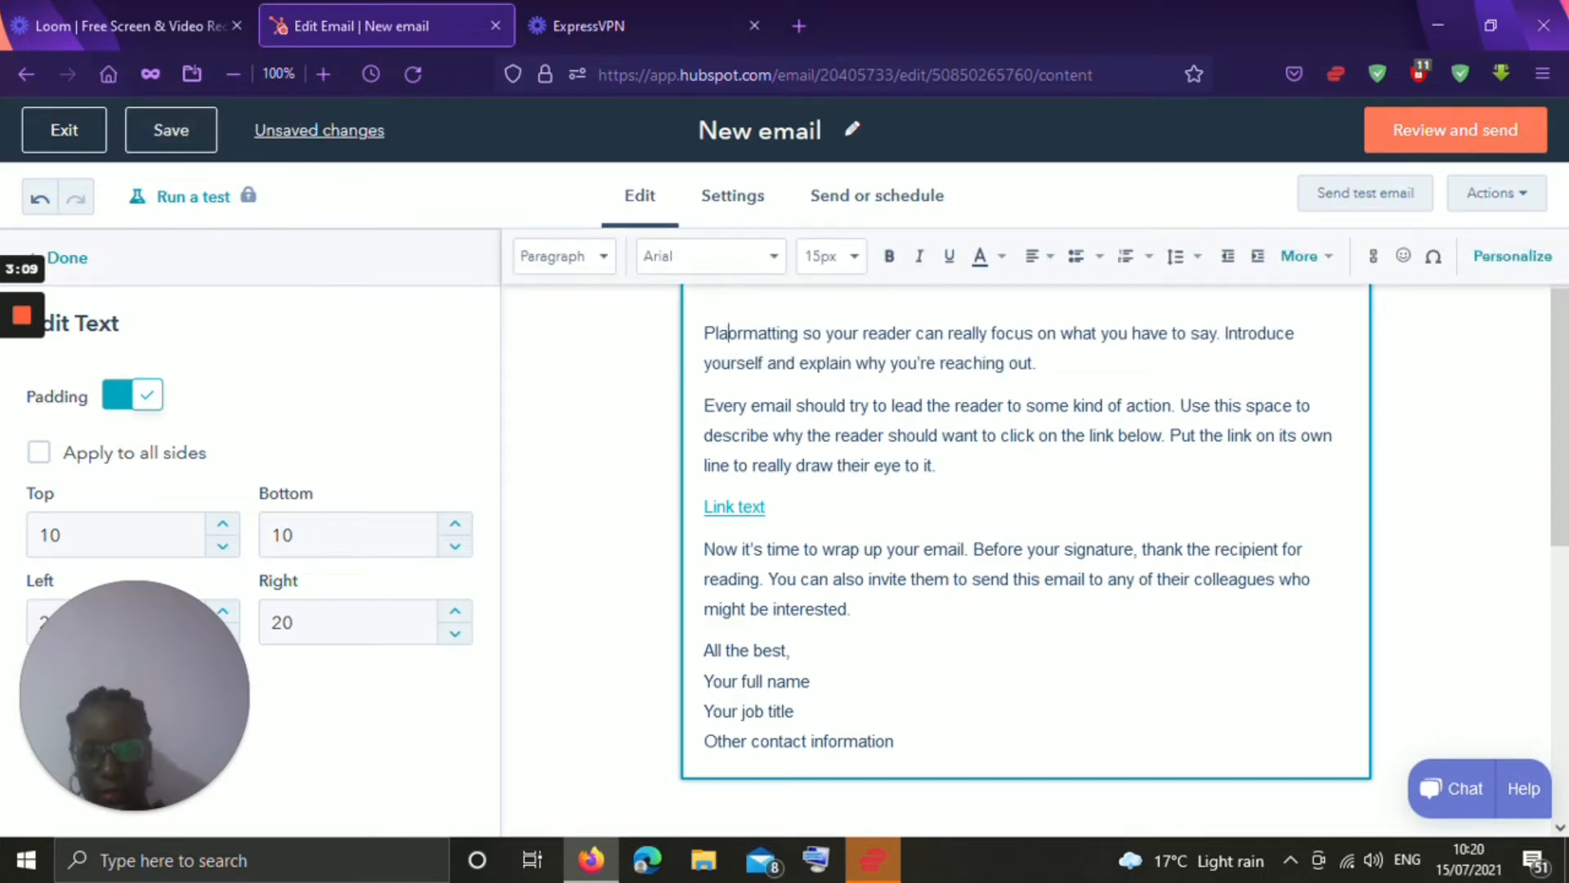
left_click(1038, 363)
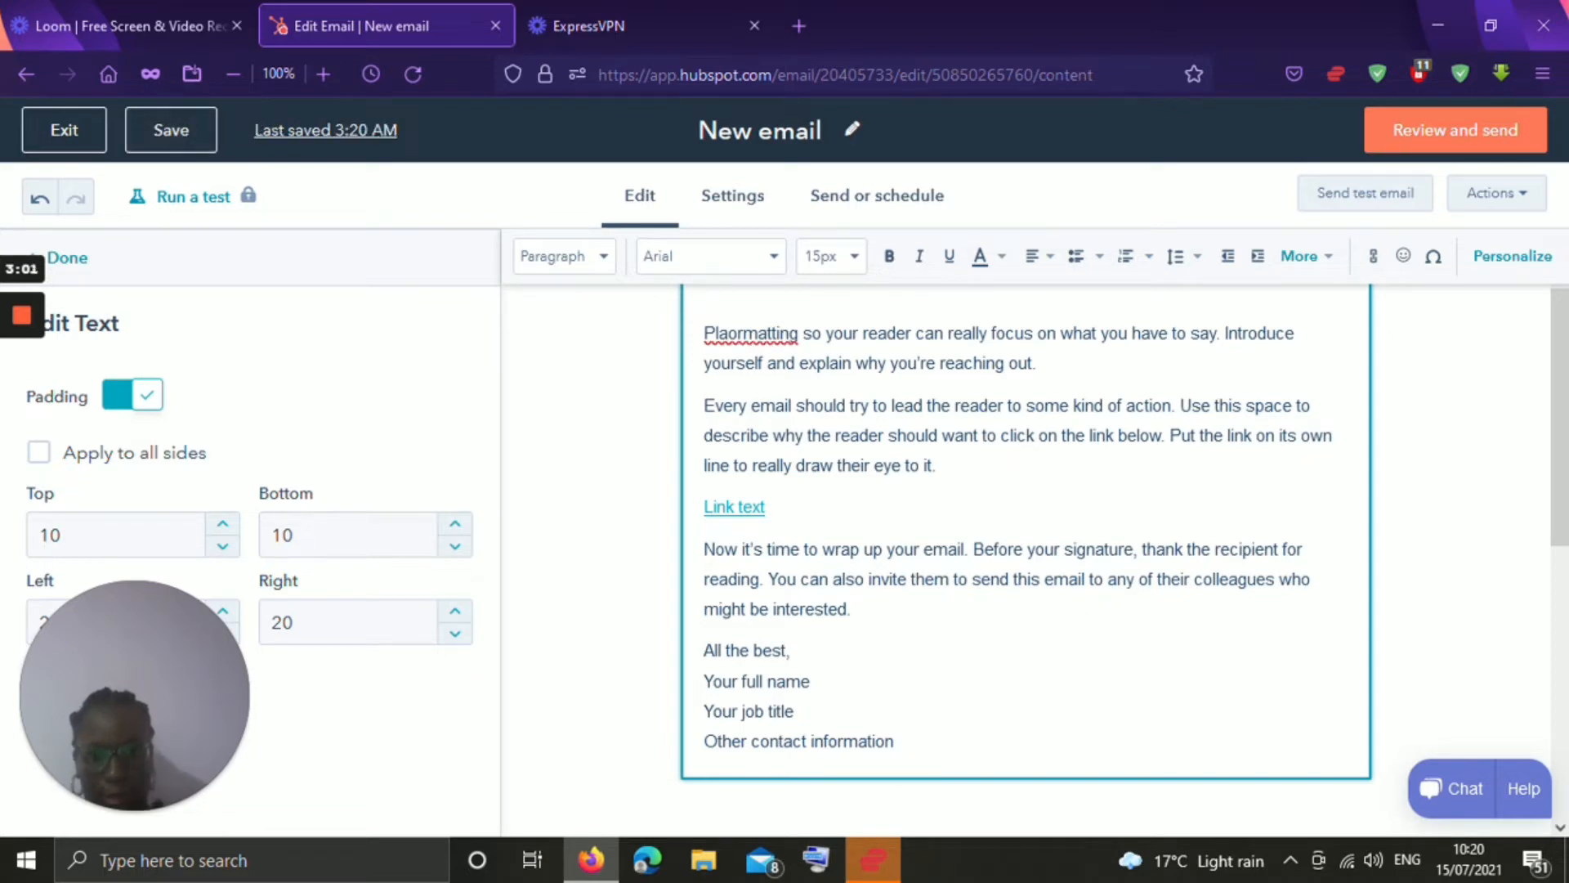
key("BackSpace")
key("BackSpace")
key("BackSpace")
key("BackSpace")
key("BackSpace")
key("BackSpace")
key("BackSpace")
key("BackSpace")
key("BackSpace")
key("BackSpace")
key("BackSpace")
key("BackSpace")
key("BackSpace")
key("BackSpace")
key("BackSpace")
key("BackSpace")
key("BackSpace")
key("BackSpace")
key("BackSpace")
key("BackSpace")
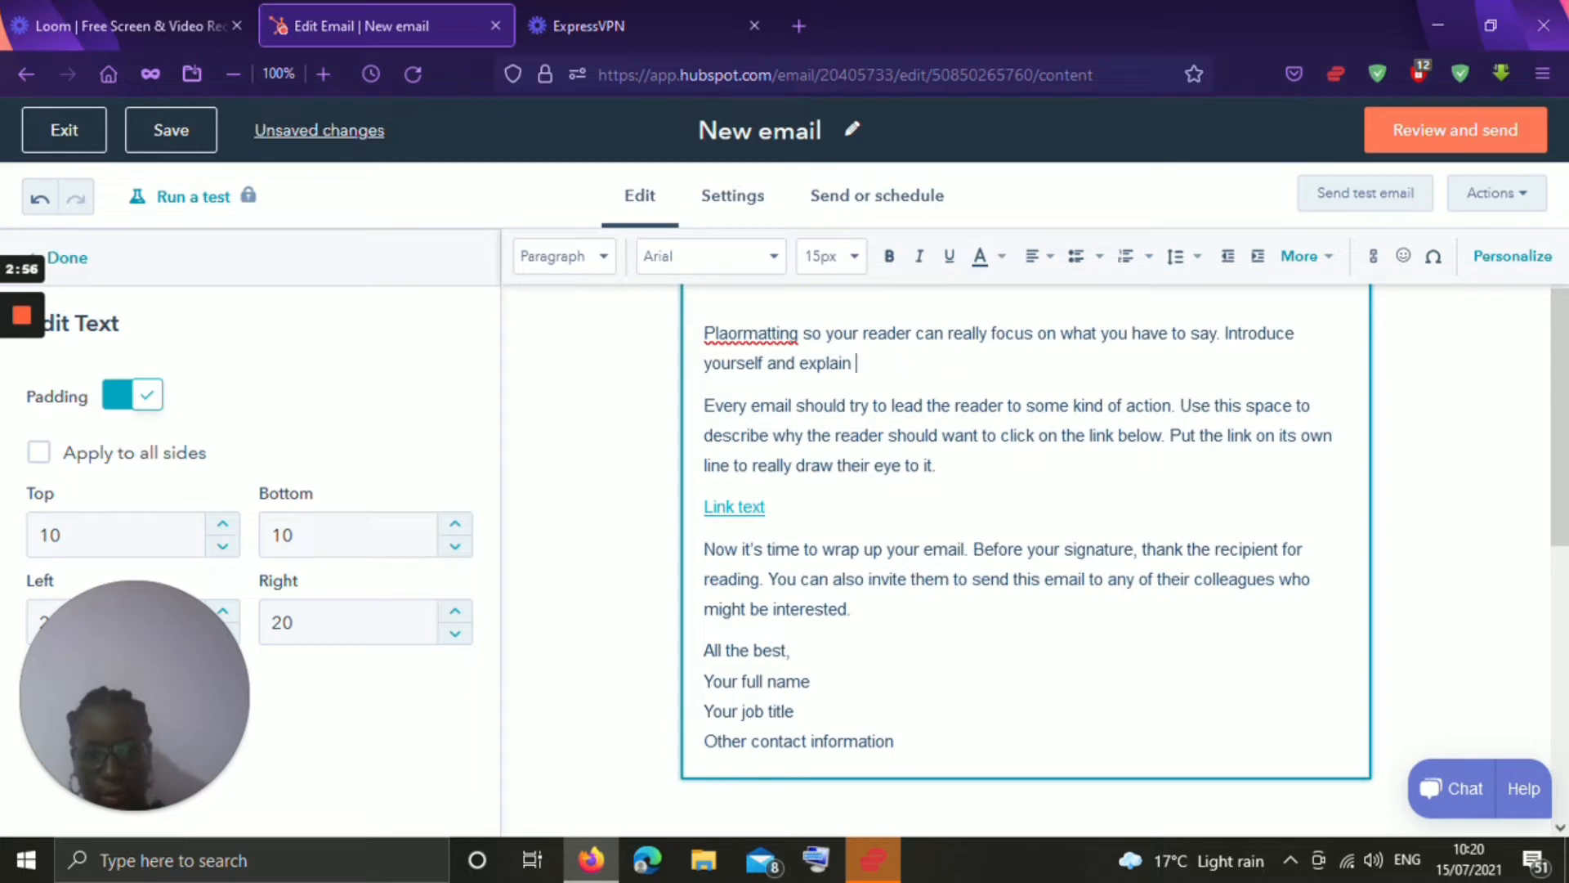
key("BackSpace")
key("BackSpace")
key("BackSpace")
key("BackSpace")
key("BackSpace")
key("BackSpace")
key("BackSpace")
key("BackSpace")
key("BackSpace")
key("BackSpace")
key("BackSpace")
key("BackSpace")
key("BackSpace")
key("BackSpace")
key("BackSpace")
key("BackSpace")
key("BackSpace")
key("BackSpace")
key("BackSpace")
key("BackSpace")
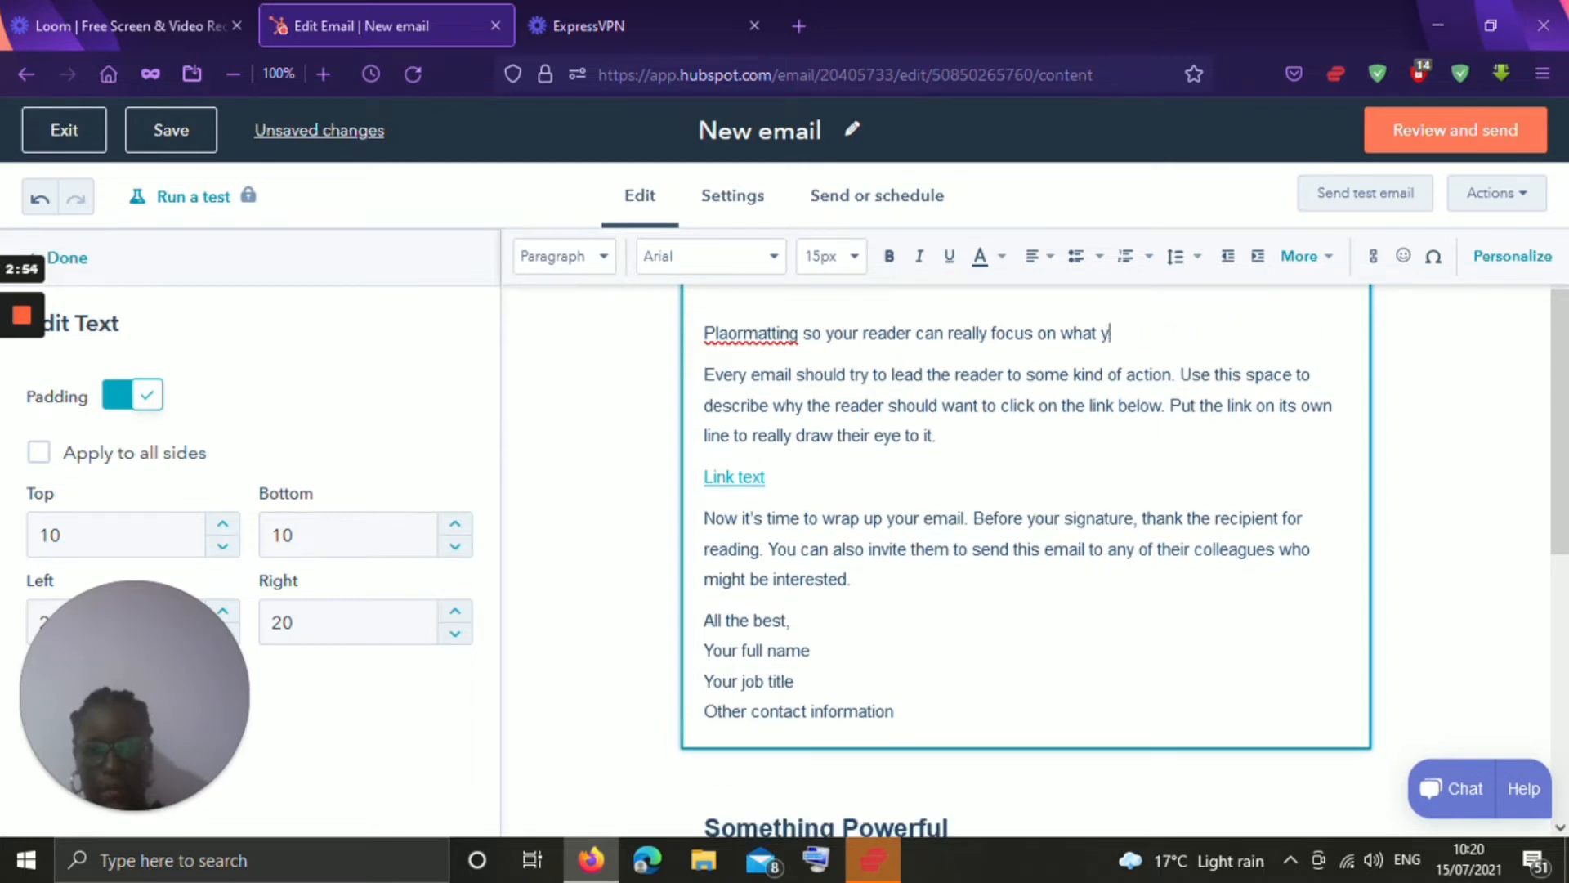
key("BackSpace")
key("BackSpace")
key("BackSpace")
key("BackSpace")
key("BackSpace")
key("BackSpace")
key("BackSpace")
key("BackSpace")
key("BackSpace")
key("BackSpace")
key("BackSpace")
key("BackSpace")
key("BackSpace")
key("BackSpace")
key("BackSpace")
key("BackSpace")
key("BackSpace")
key("BackSpace")
key("BackSpace")
key("BackSpace")
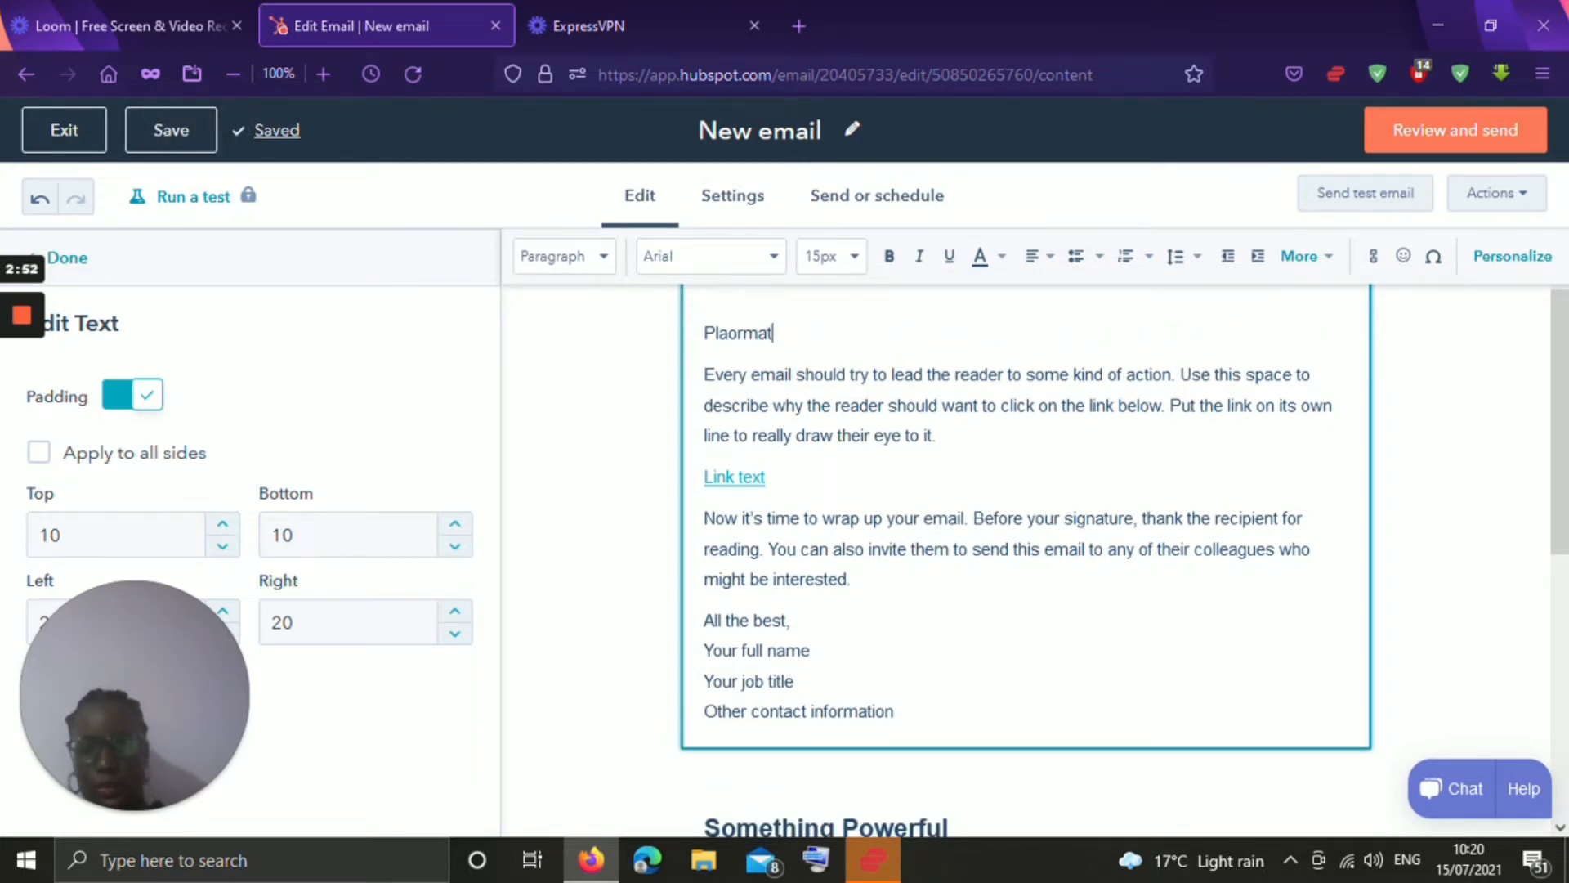
key("BackSpace")
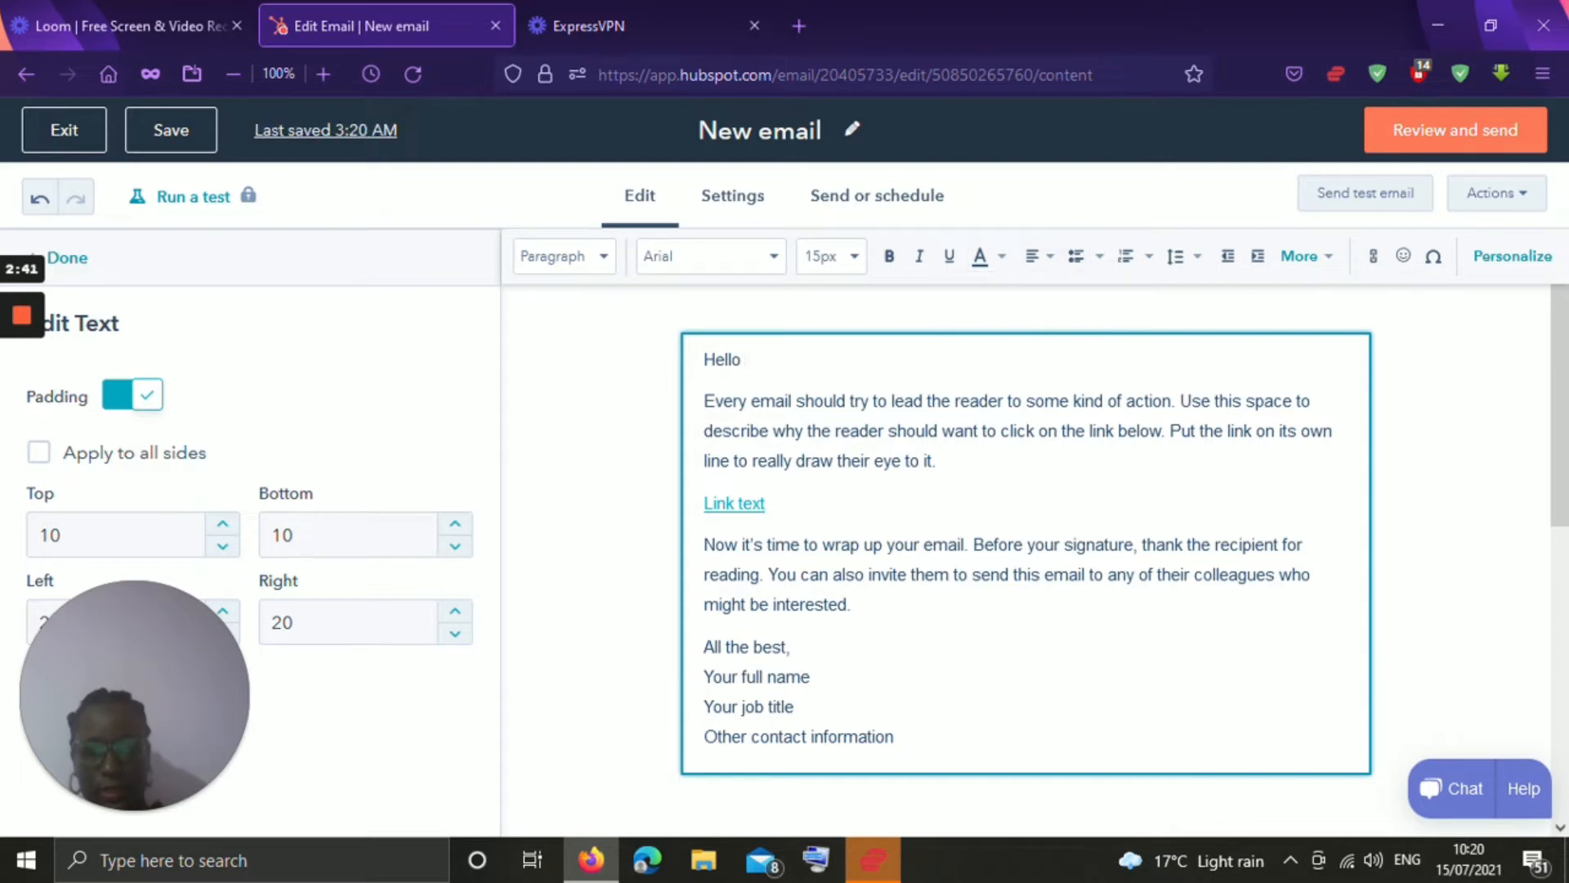
- Complete the greeting as "Hello everyone," and make the whole line bold
type("everyone,")
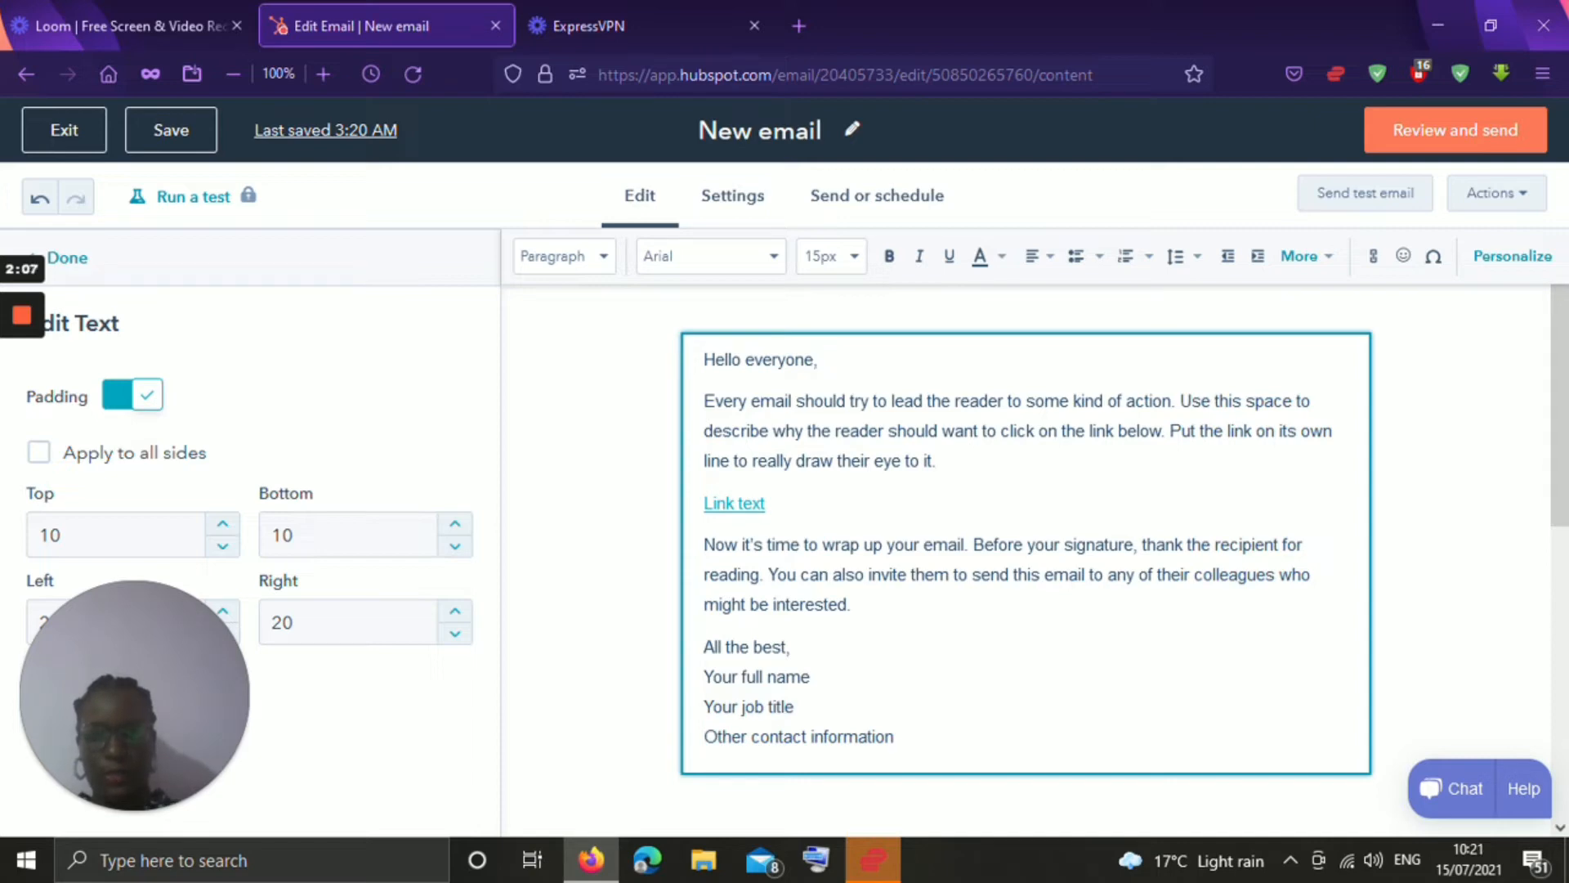
left_click_drag(704, 360, 820, 360)
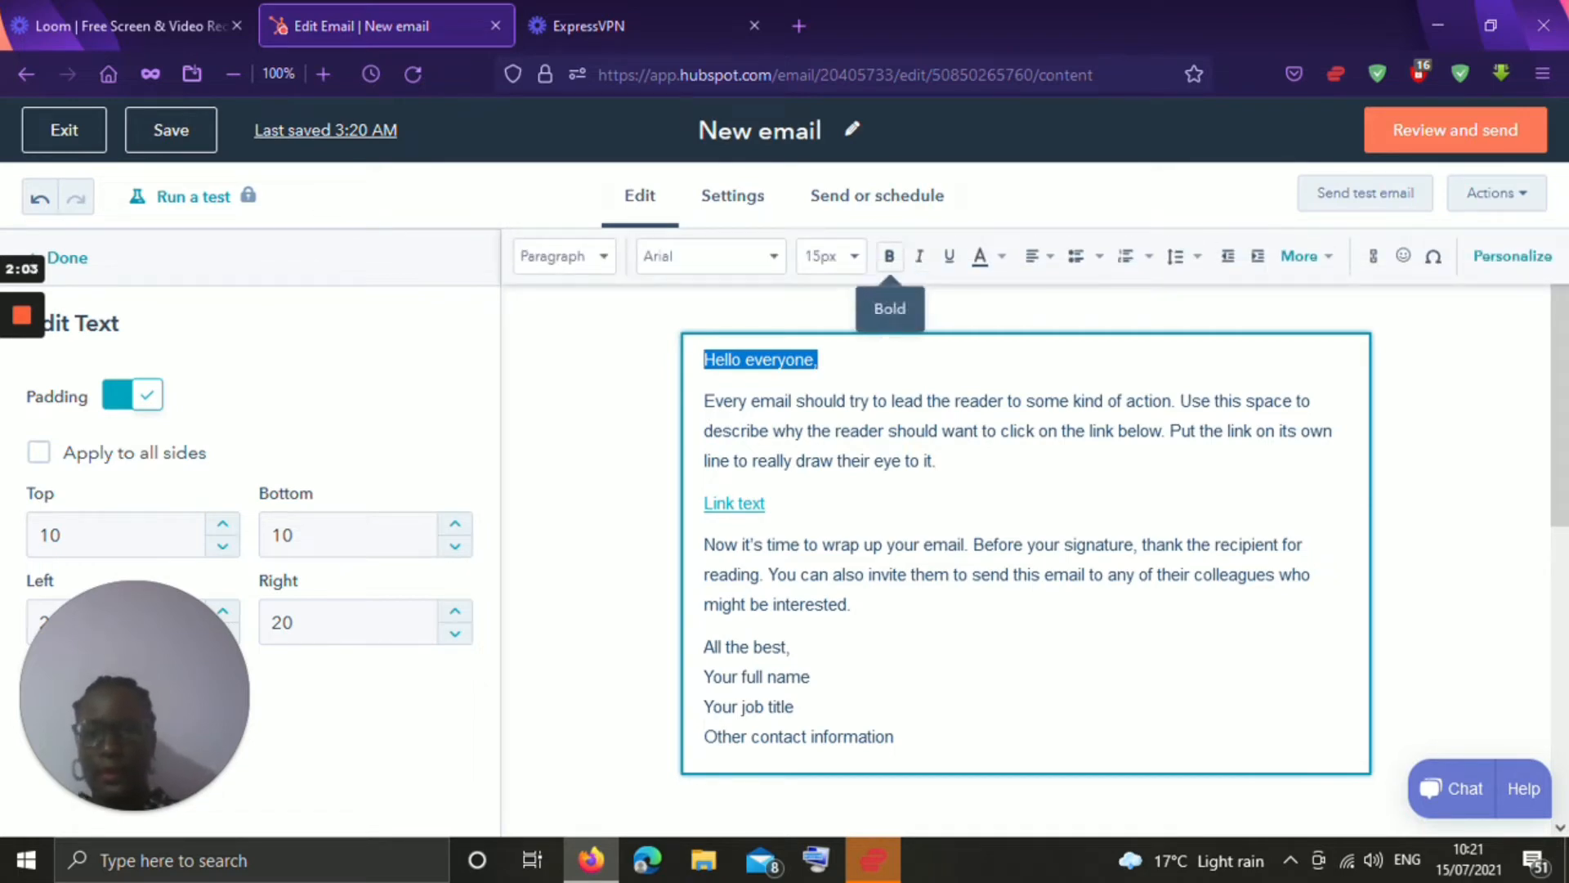
left_click(889, 256)
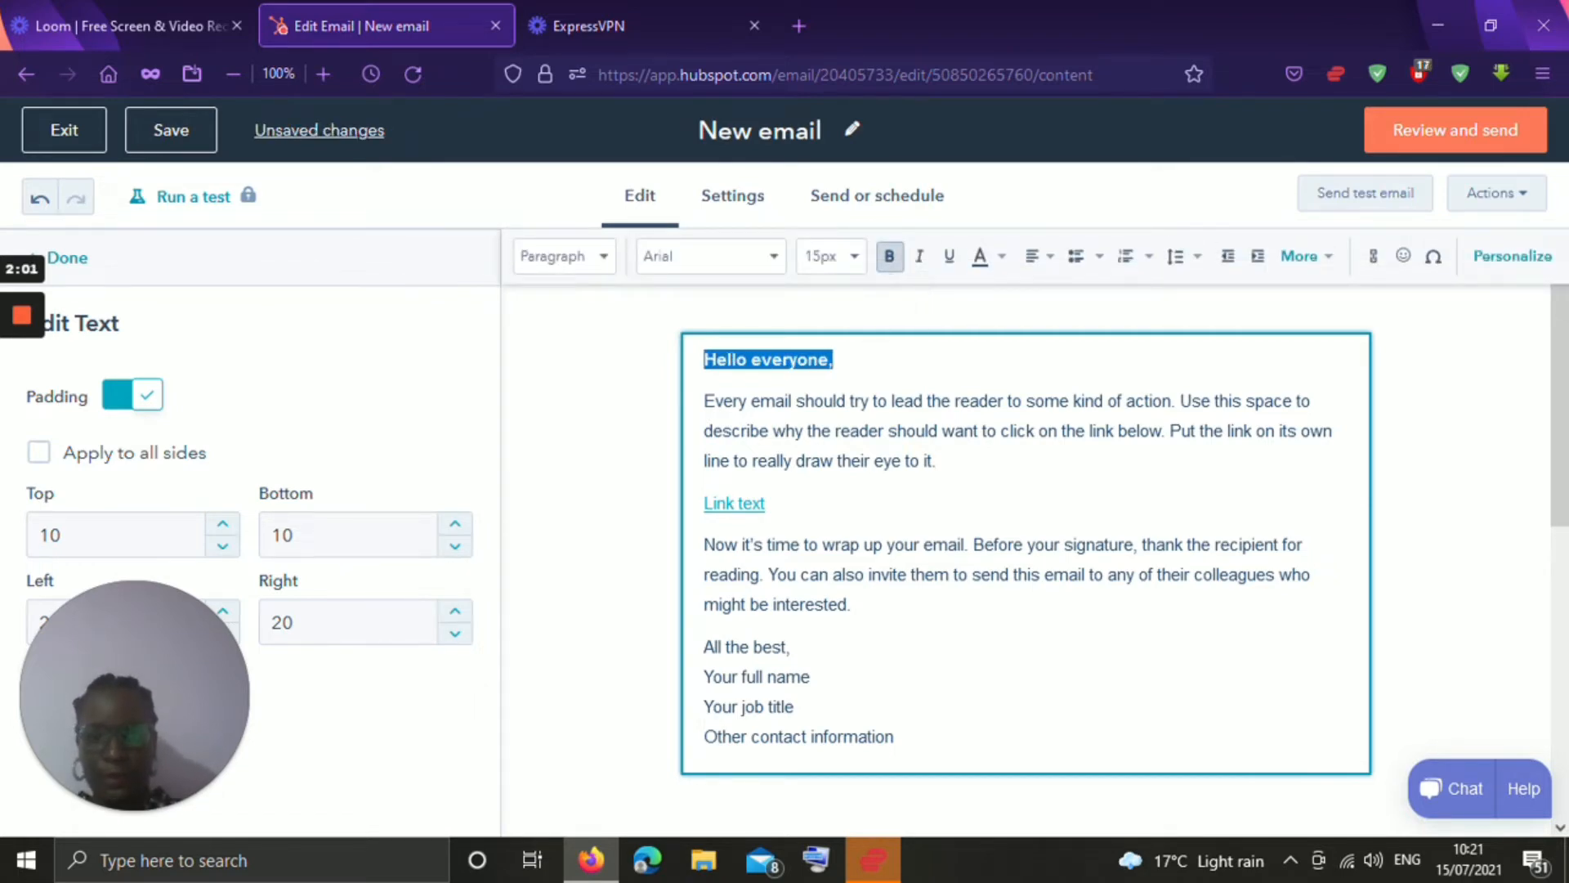
- Italicise the greeting "Hello everyone," and set its font to Courier New
left_click(919, 256)
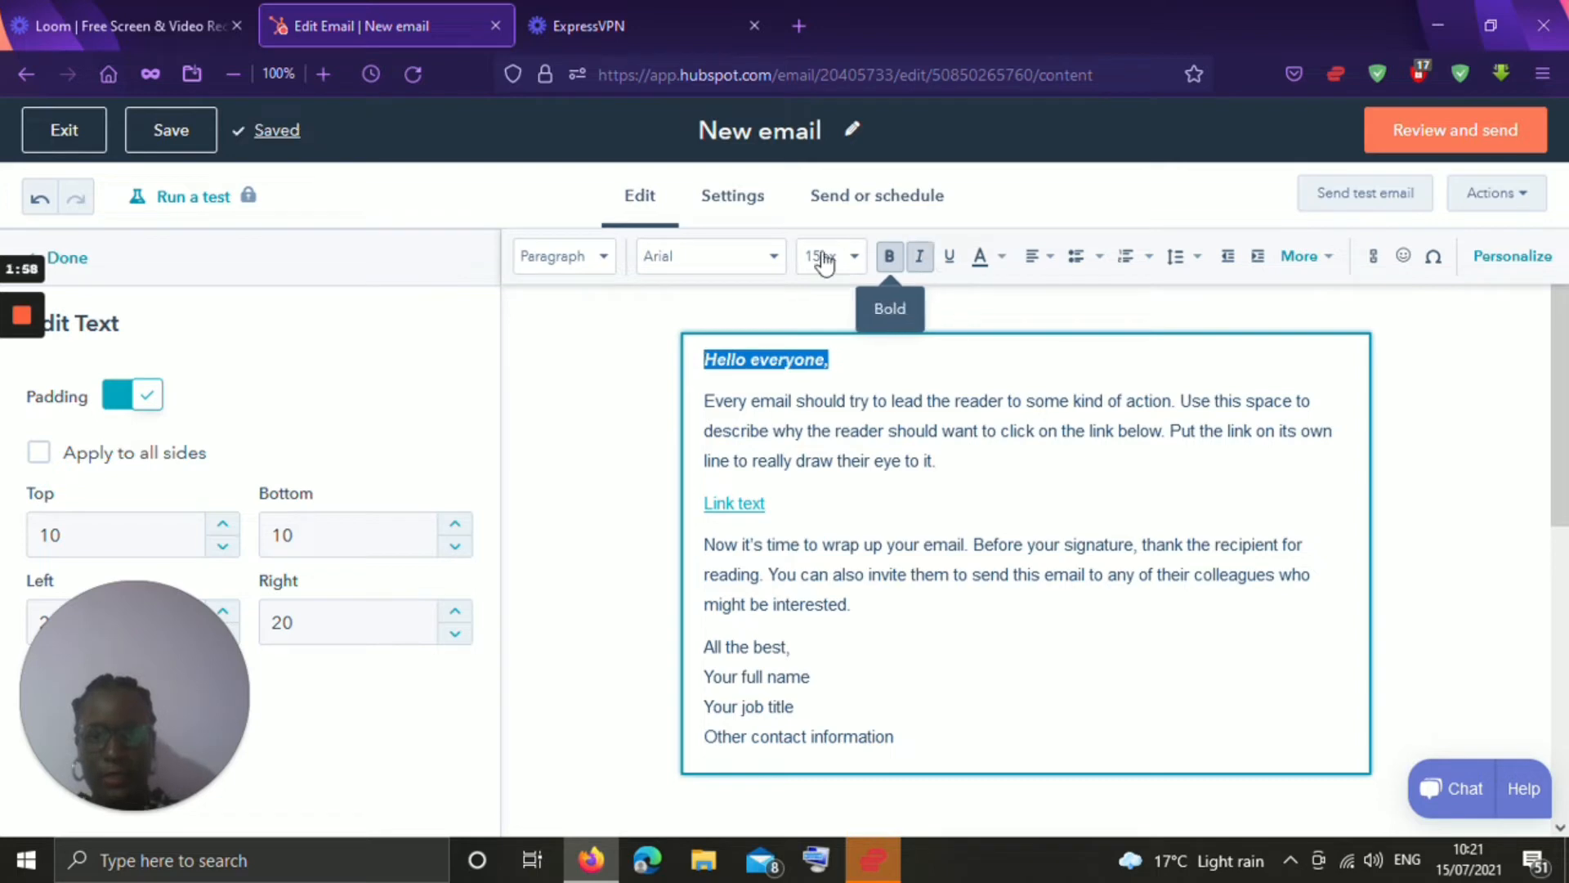
left_click(773, 256)
left_click(695, 341)
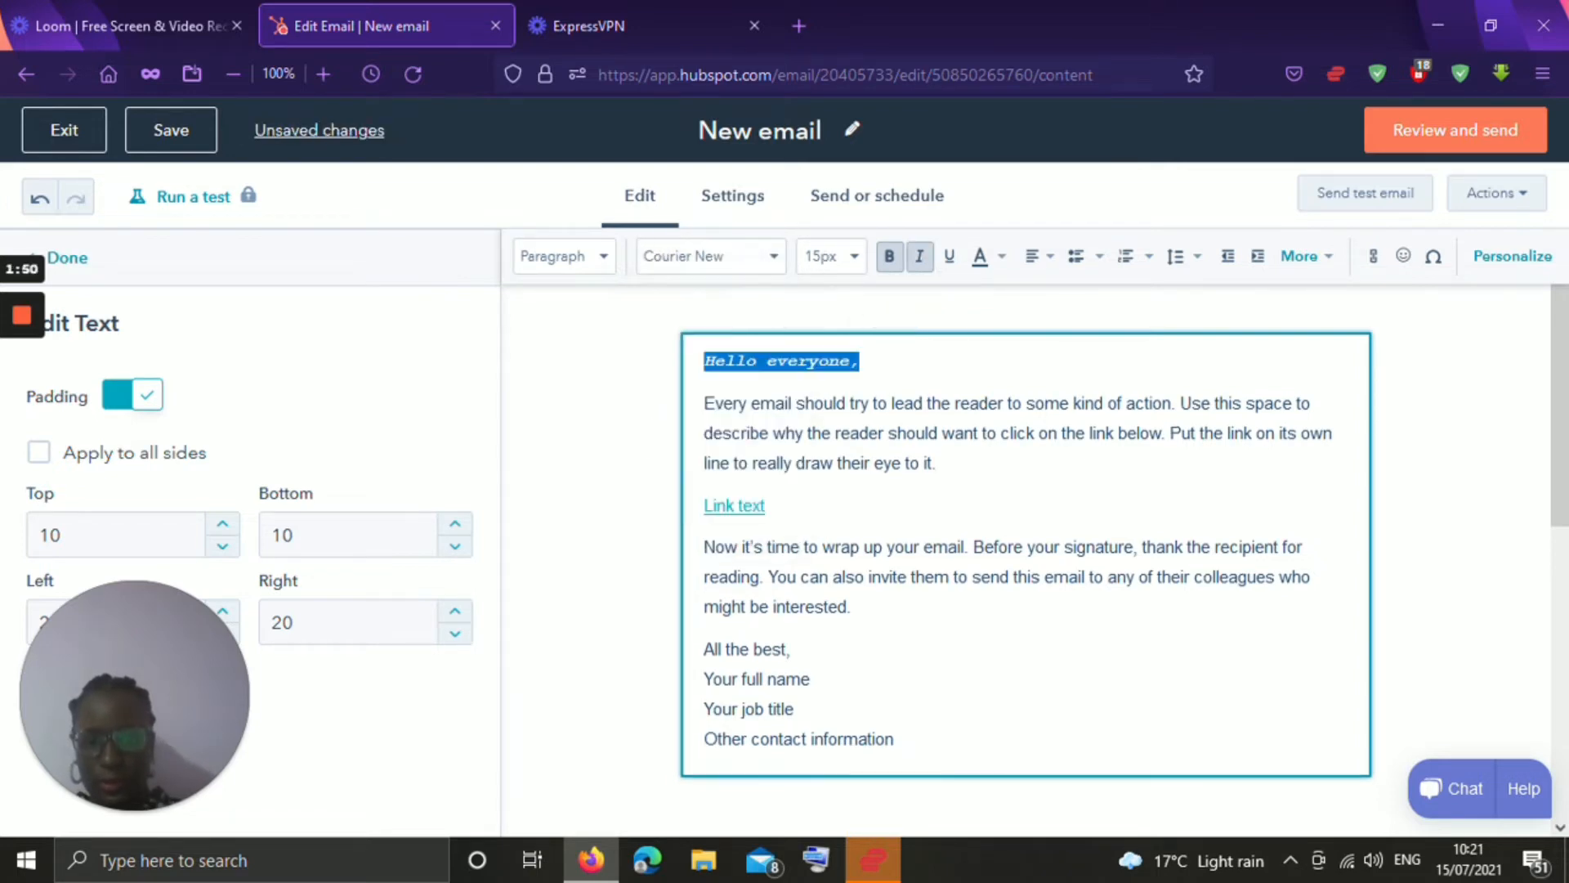
- Set the rest of the text block, from the paragraph below the greeting through the signature, to Courier New and finish editing the block
left_click_drag(705, 403, 768, 507)
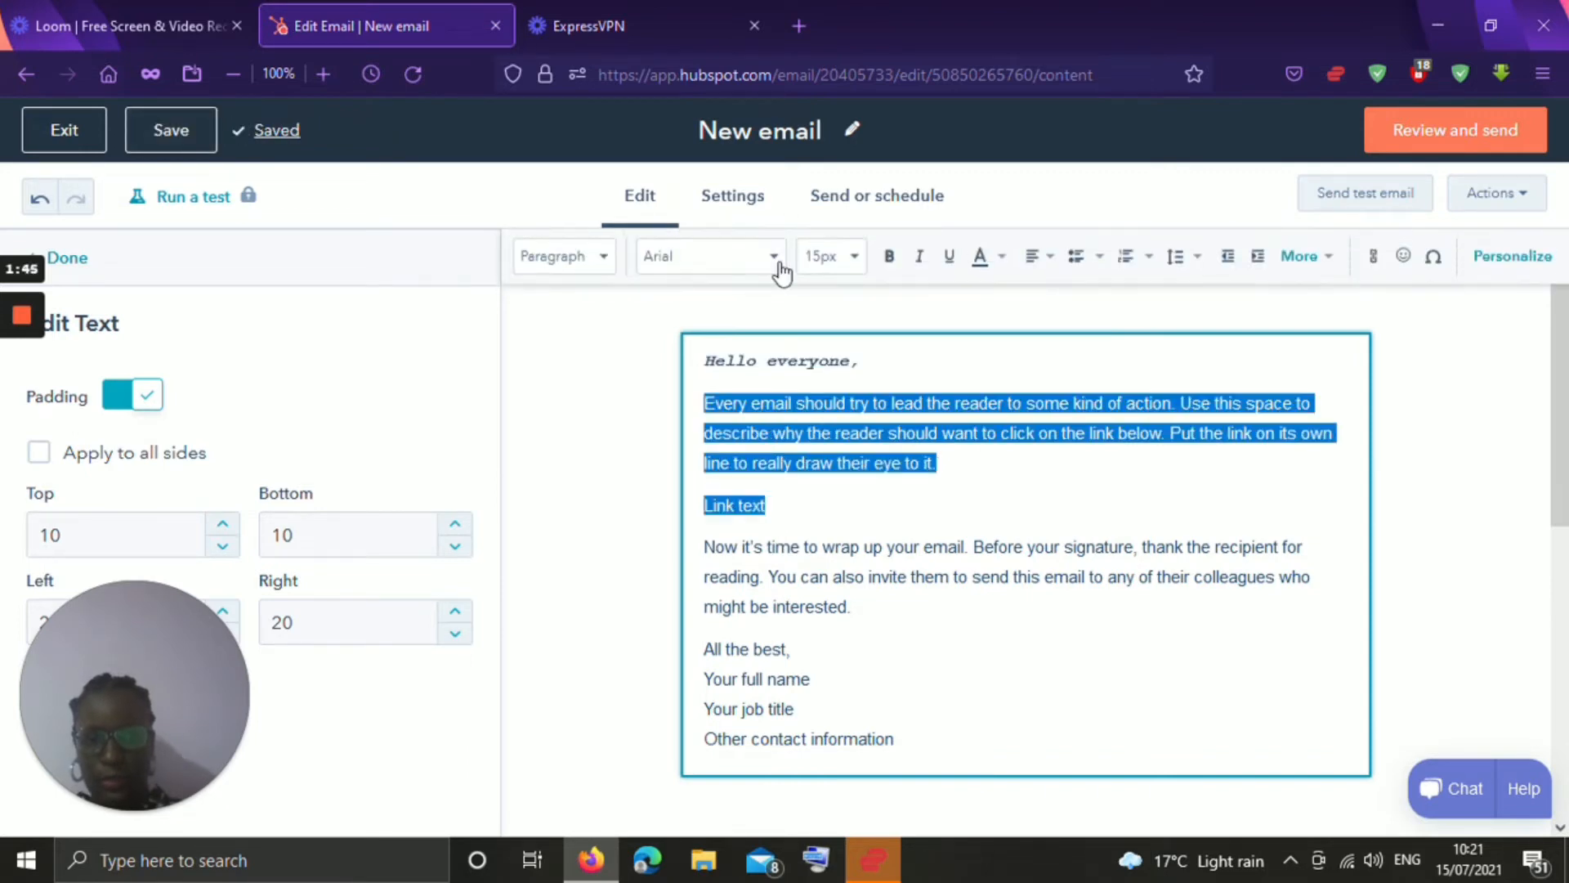
left_click(781, 268)
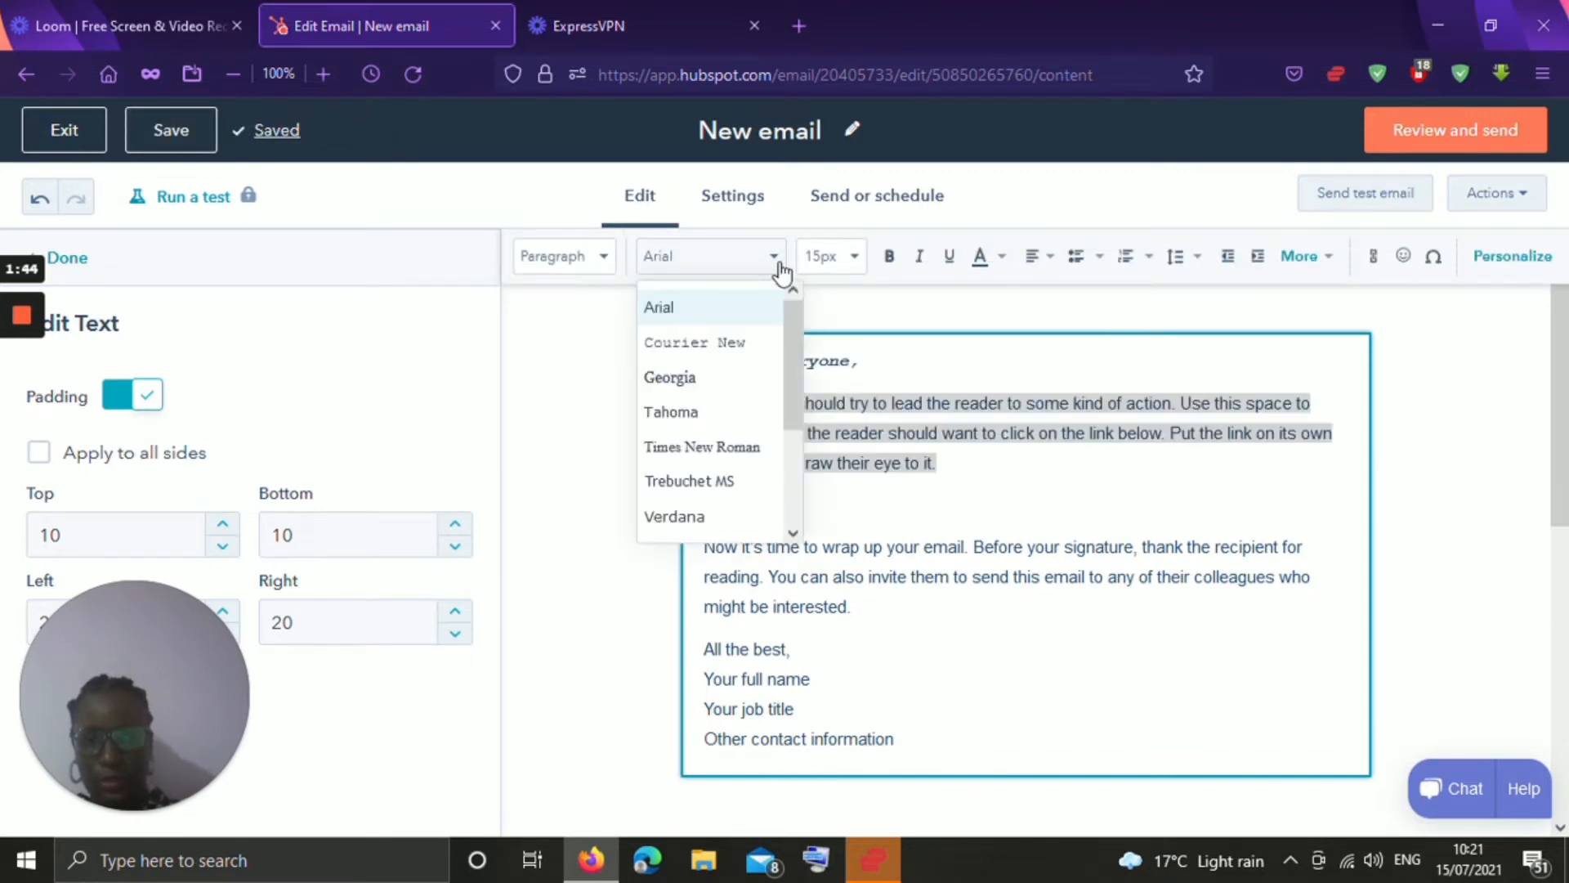
left_click(756, 350)
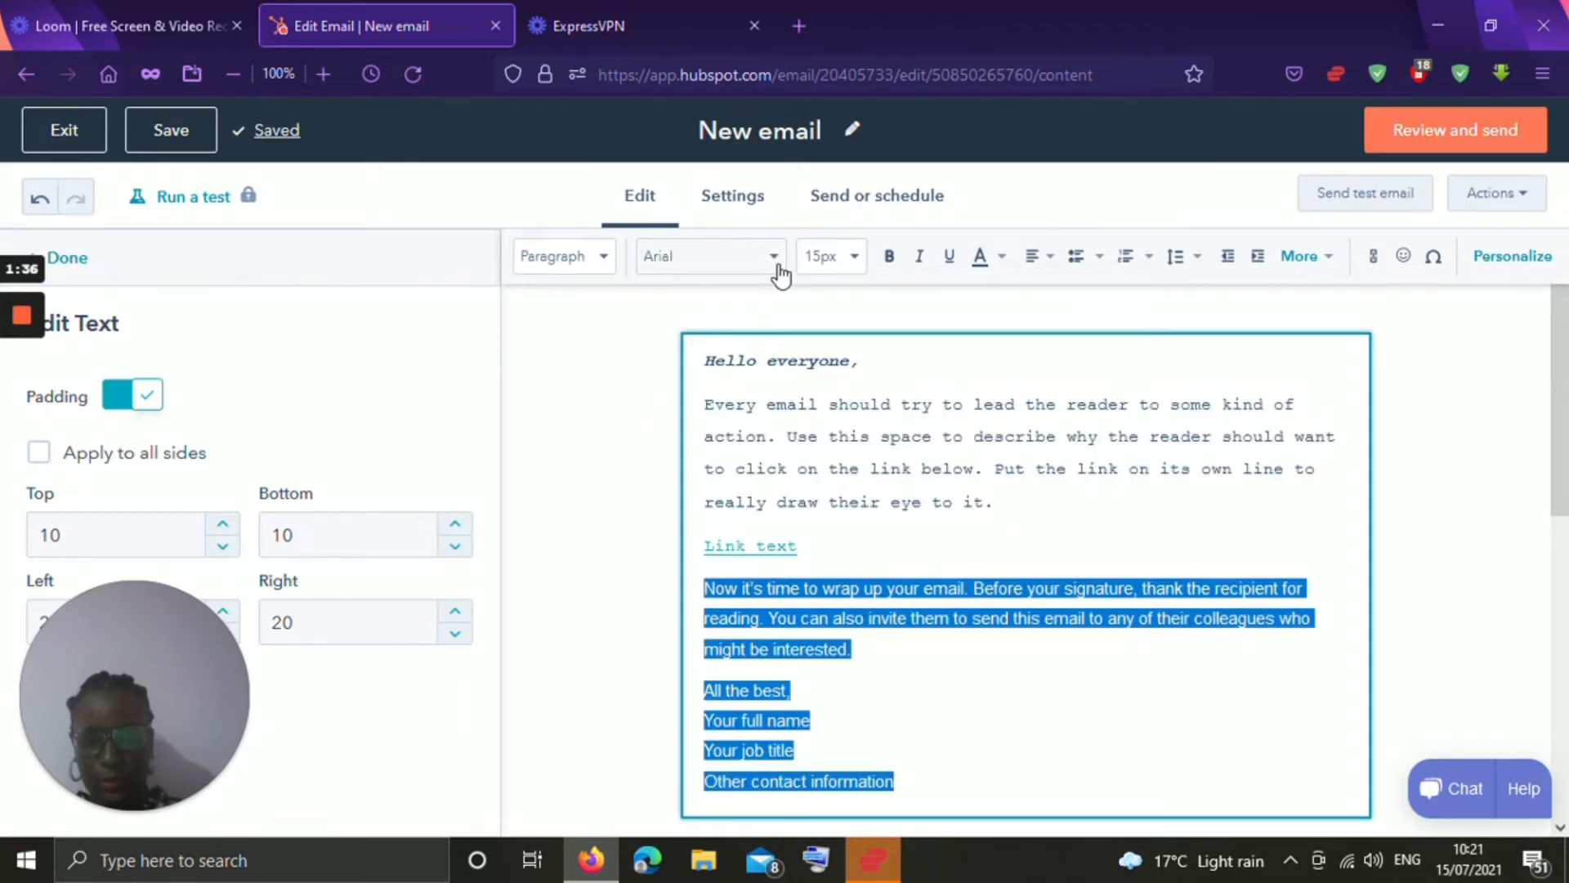
left_click(774, 262)
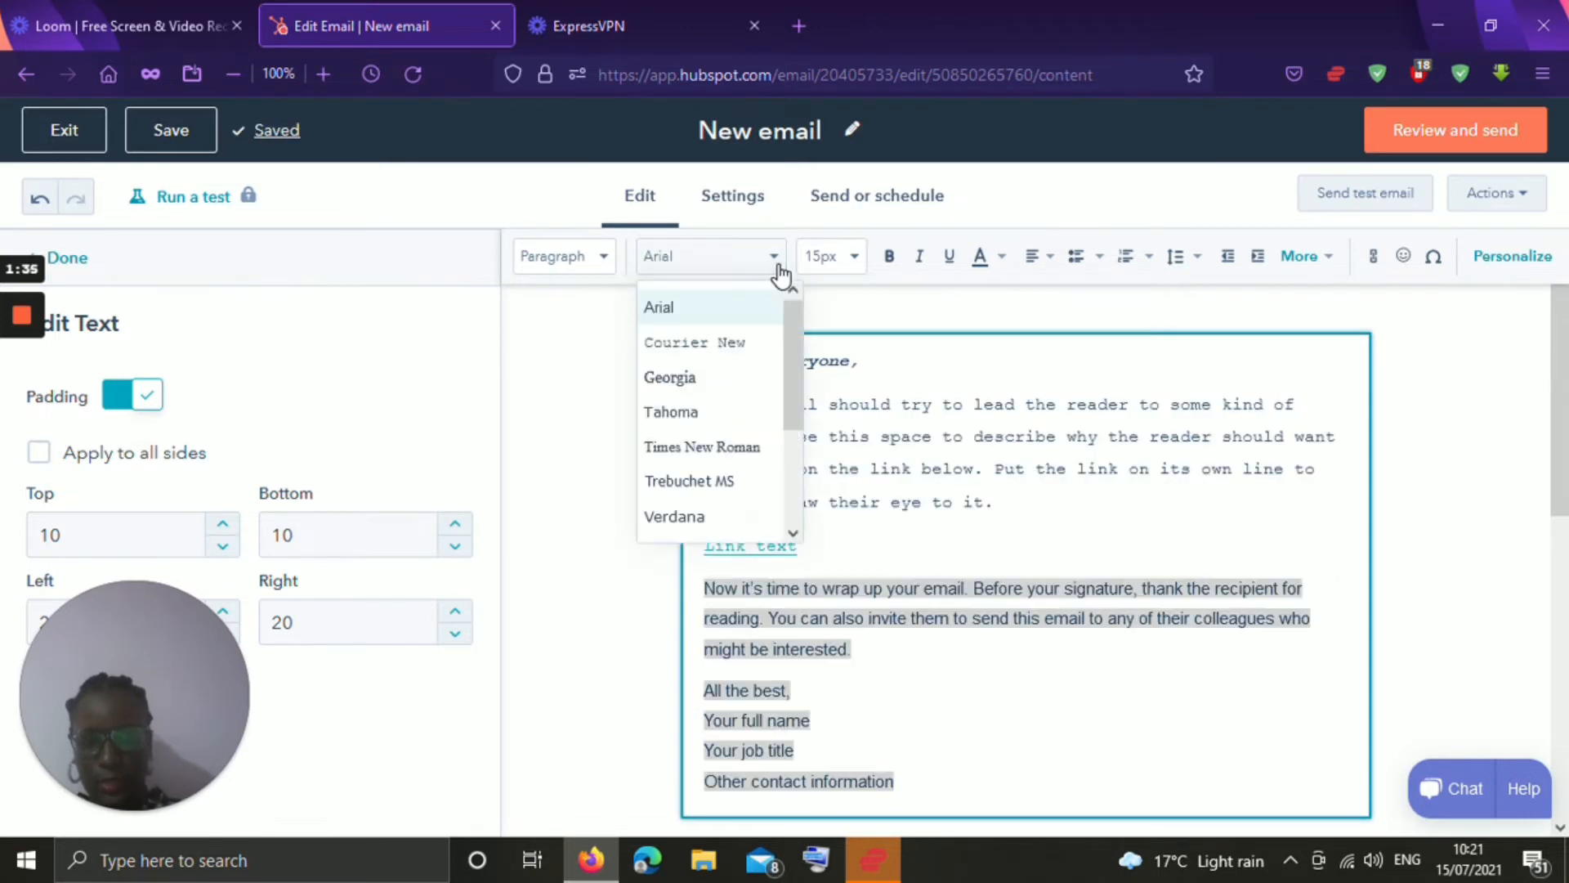
left_click(721, 350)
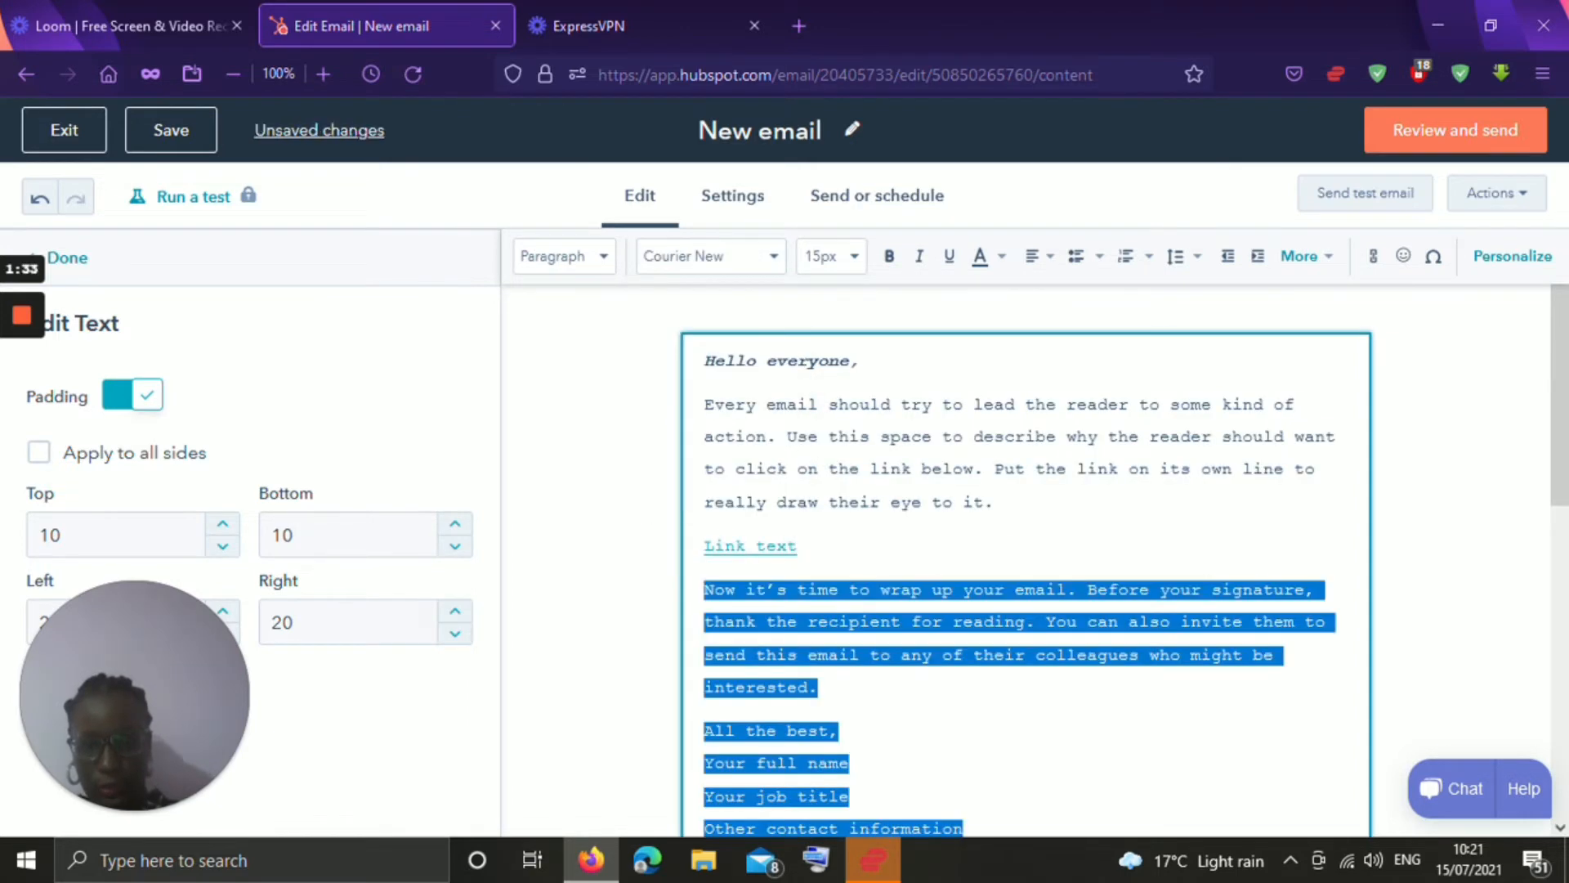
left_click(801, 546)
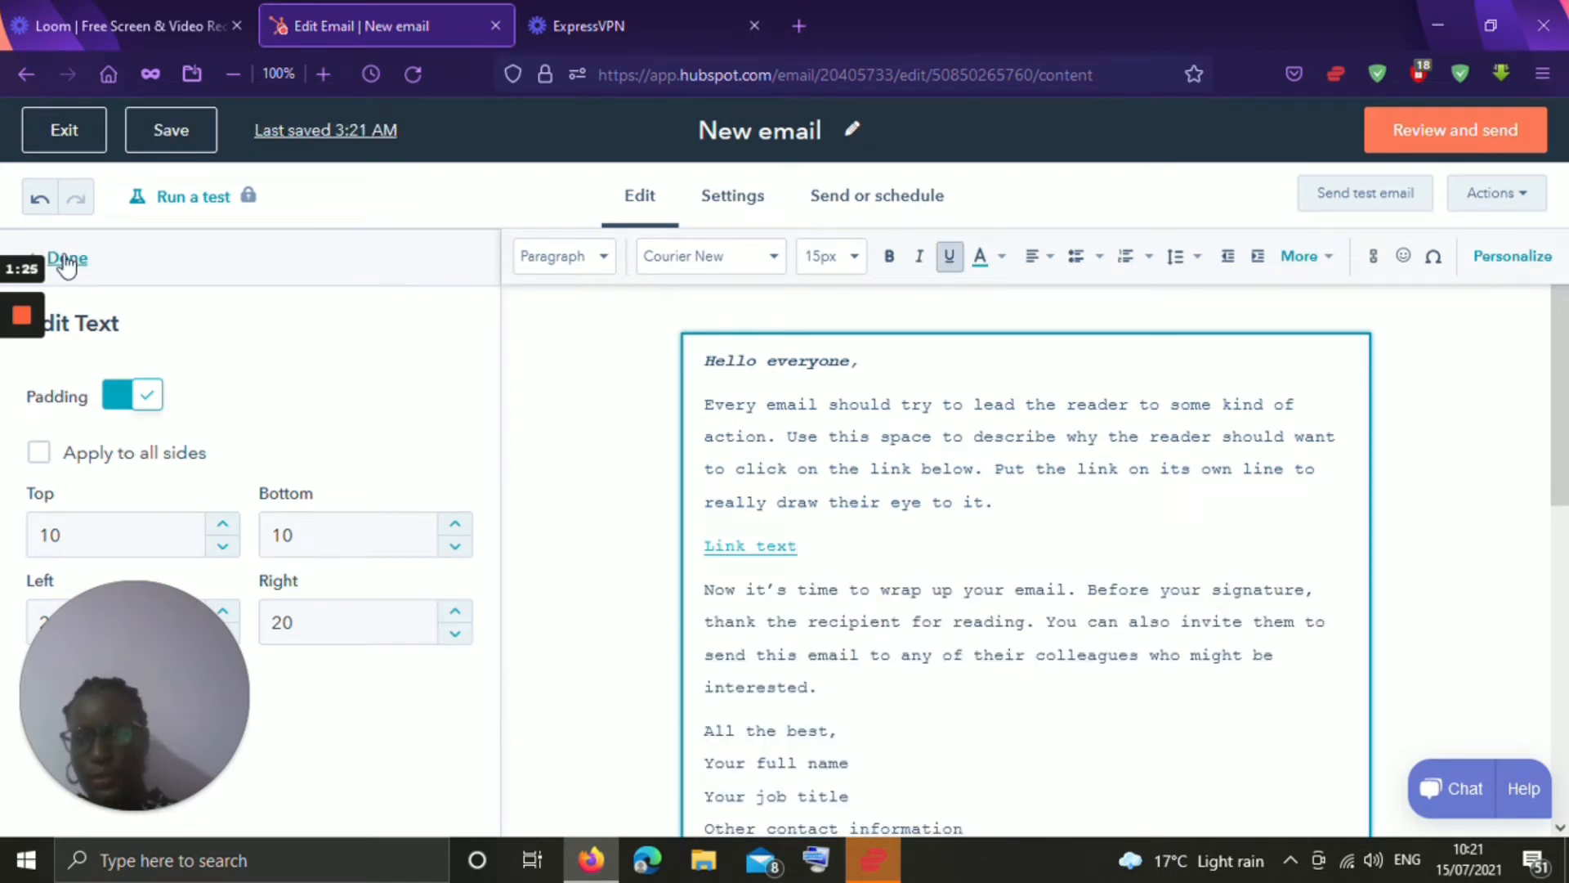
left_click(67, 260)
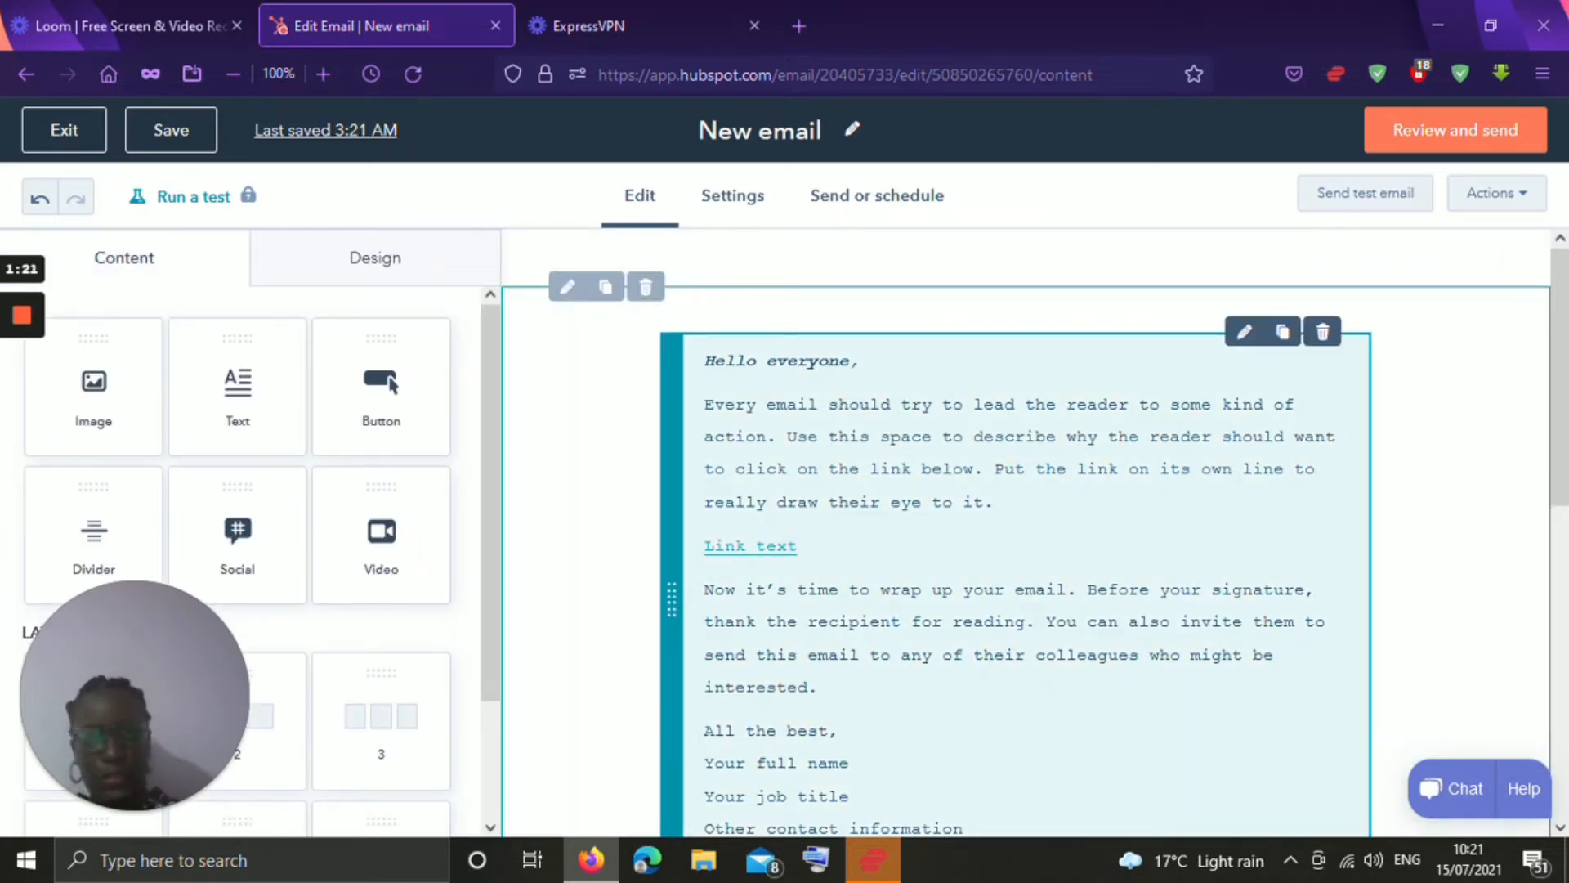
scroll(1022, 531, "down", 2)
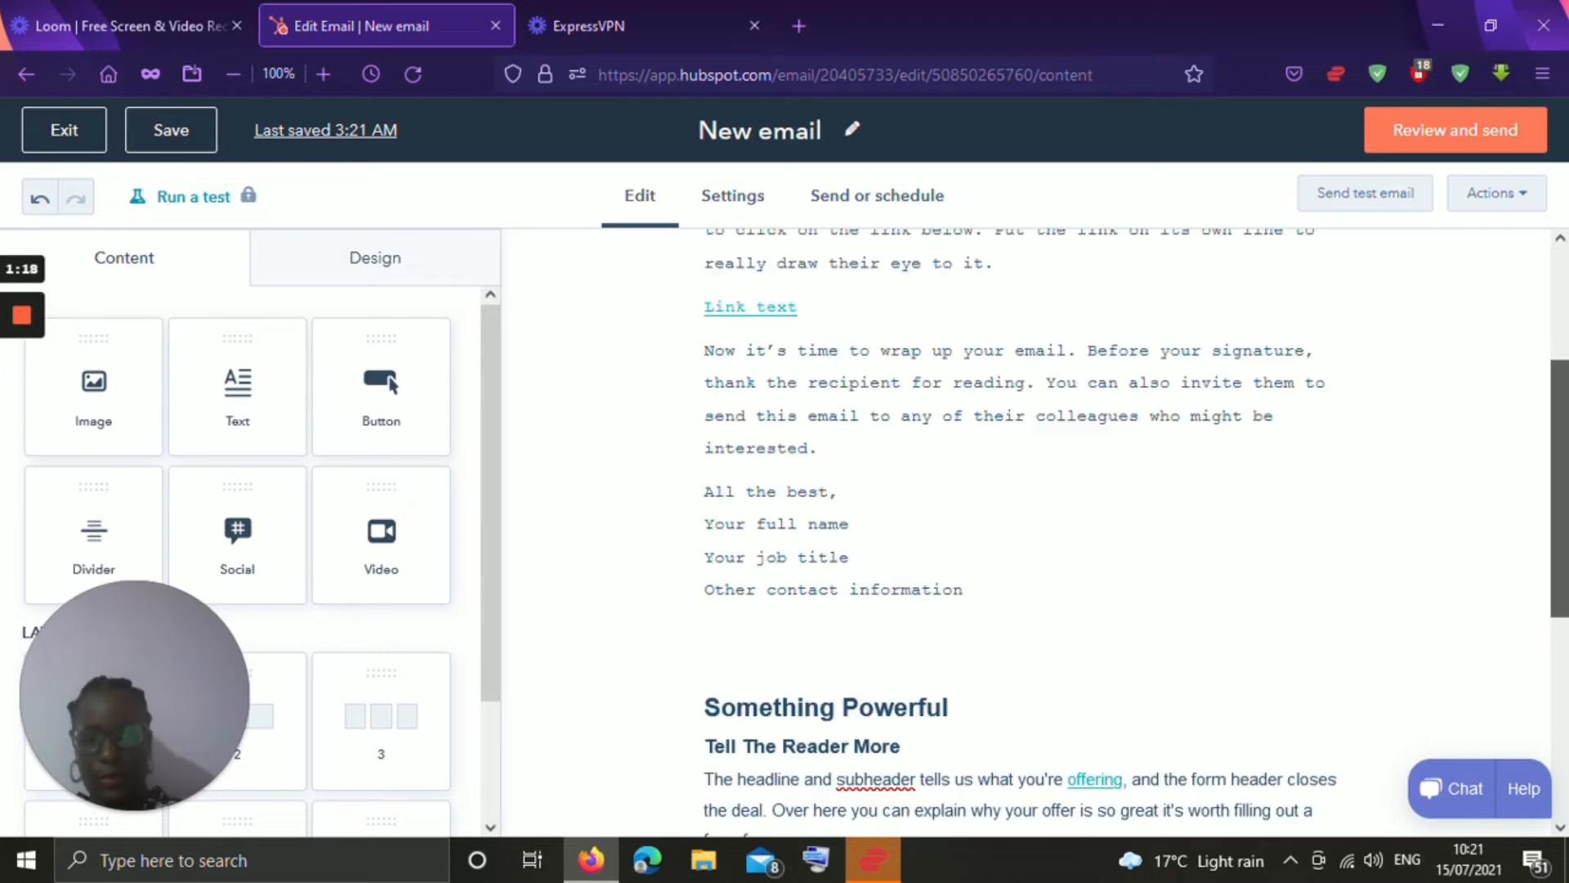
scroll(1022, 531, "up", 2)
scroll(1021, 531, "down", 1)
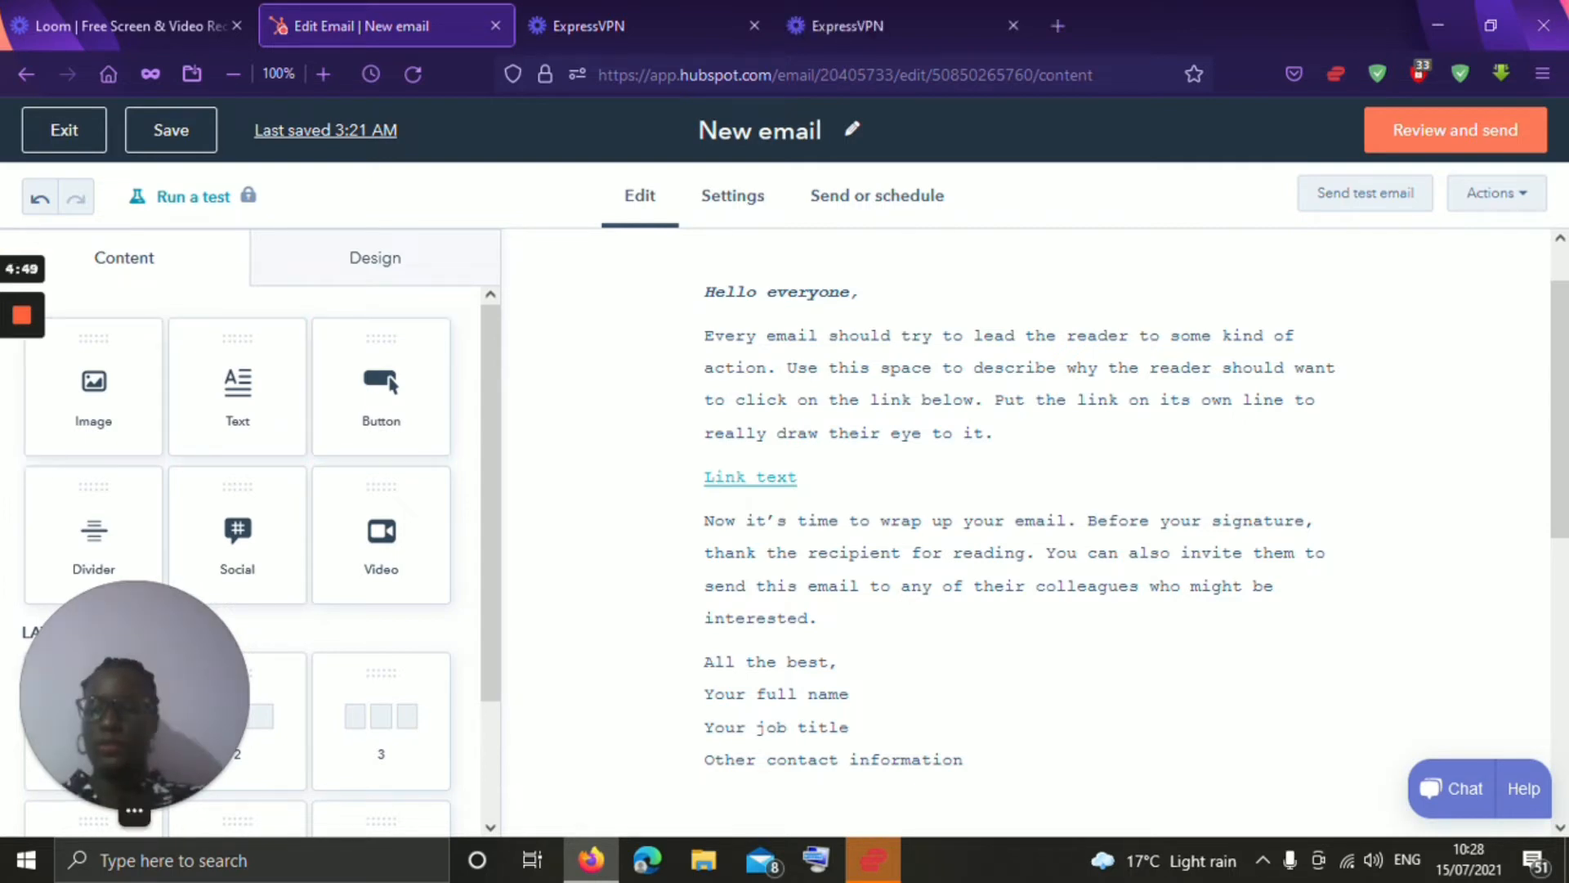
left_click_drag(135, 695, 1435, 670)
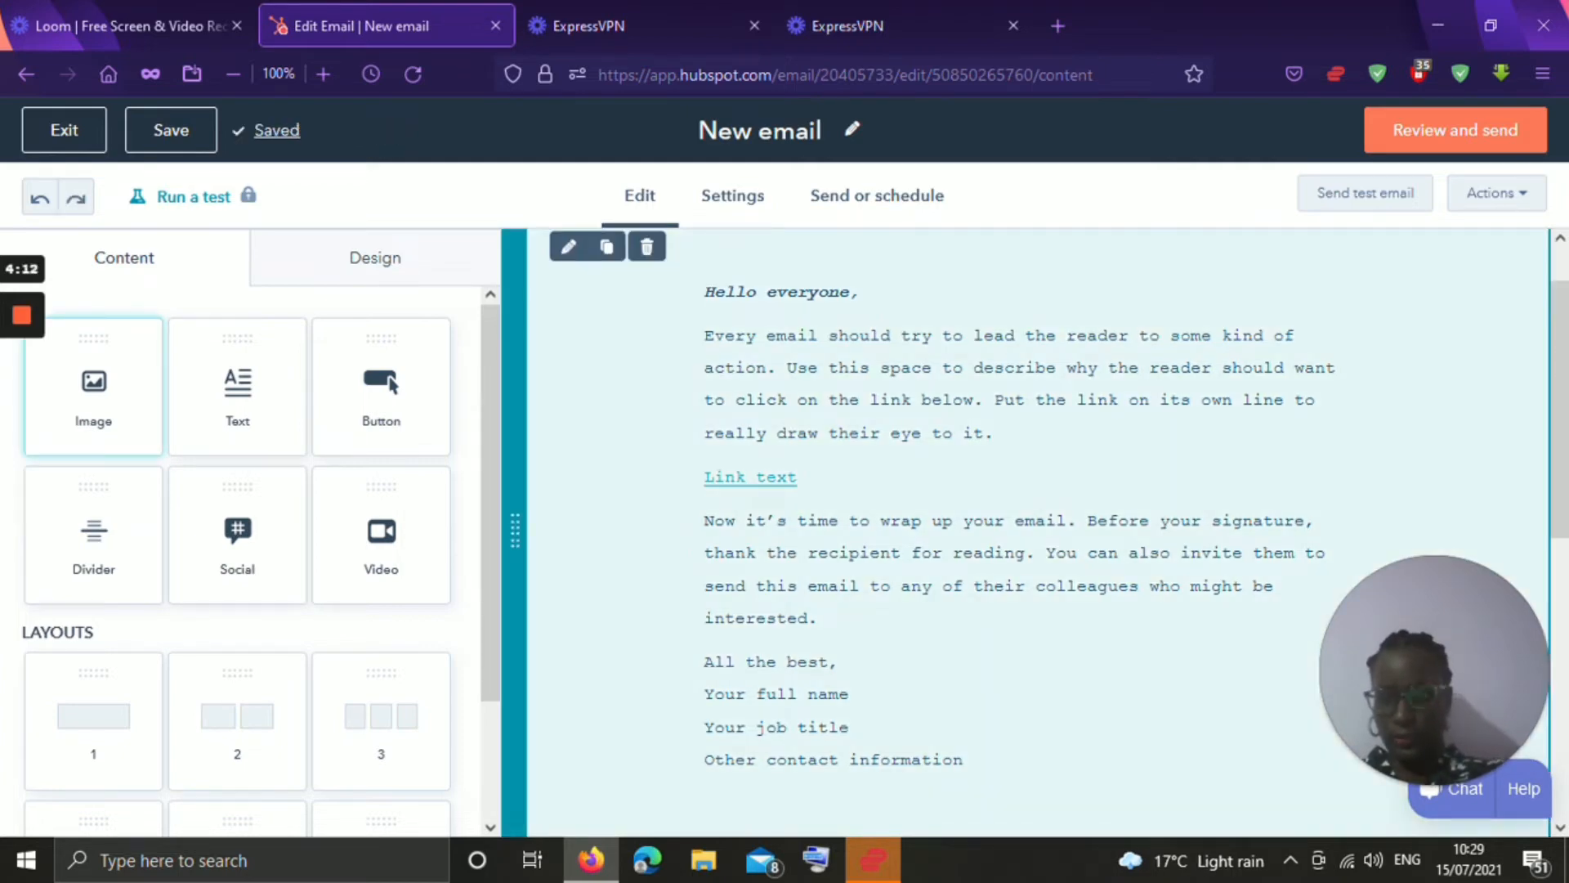
- Add an image block above the greeting text and open the image selection for it
left_click_drag(93, 385, 855, 309)
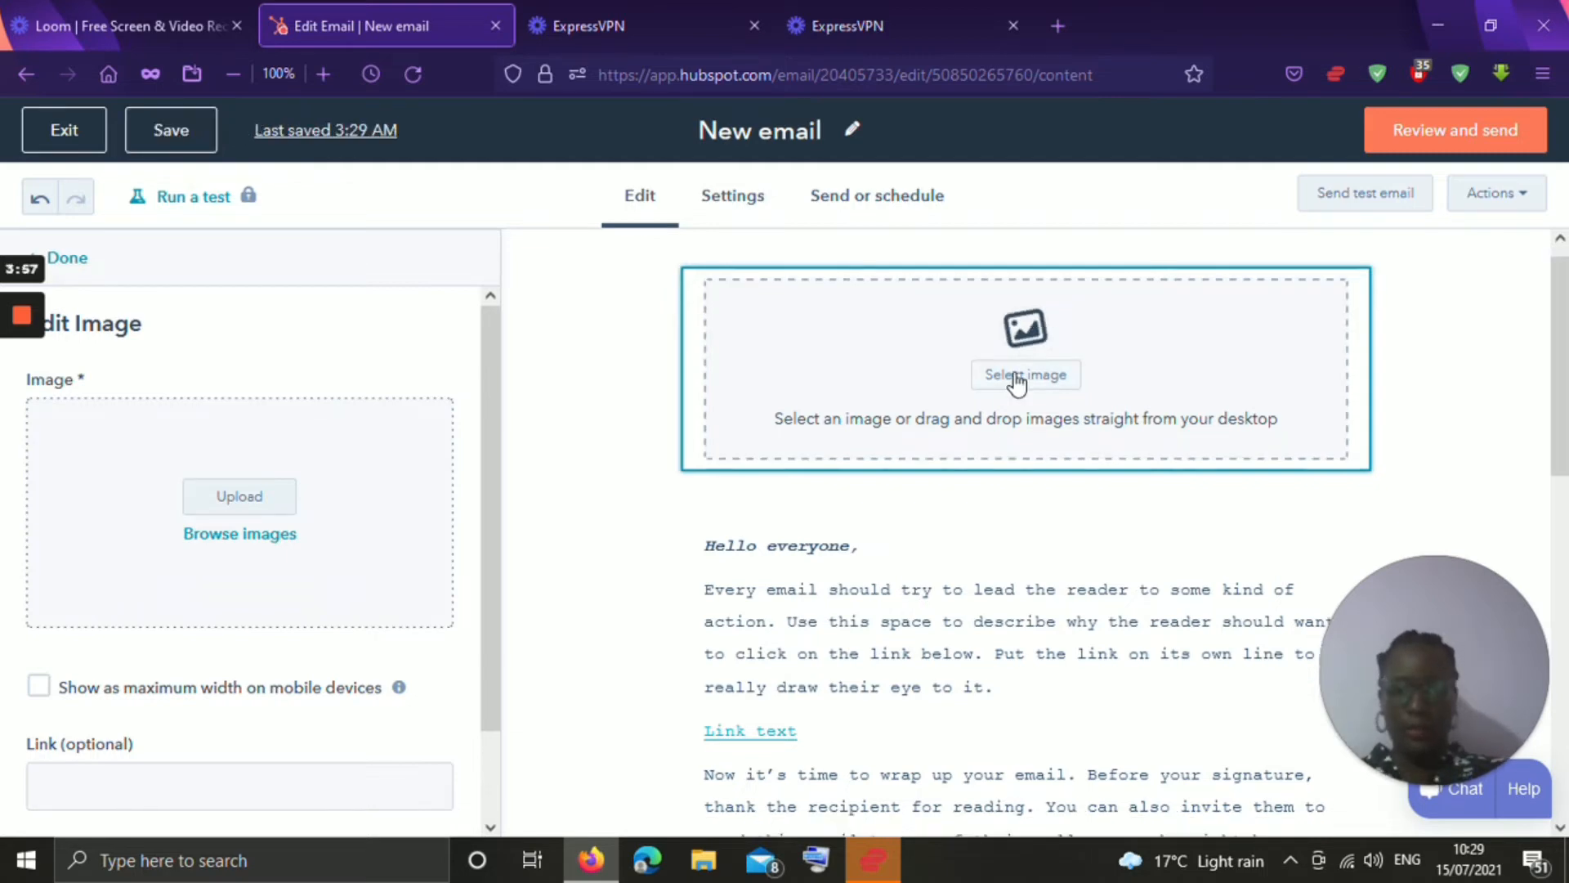
left_click(1017, 378)
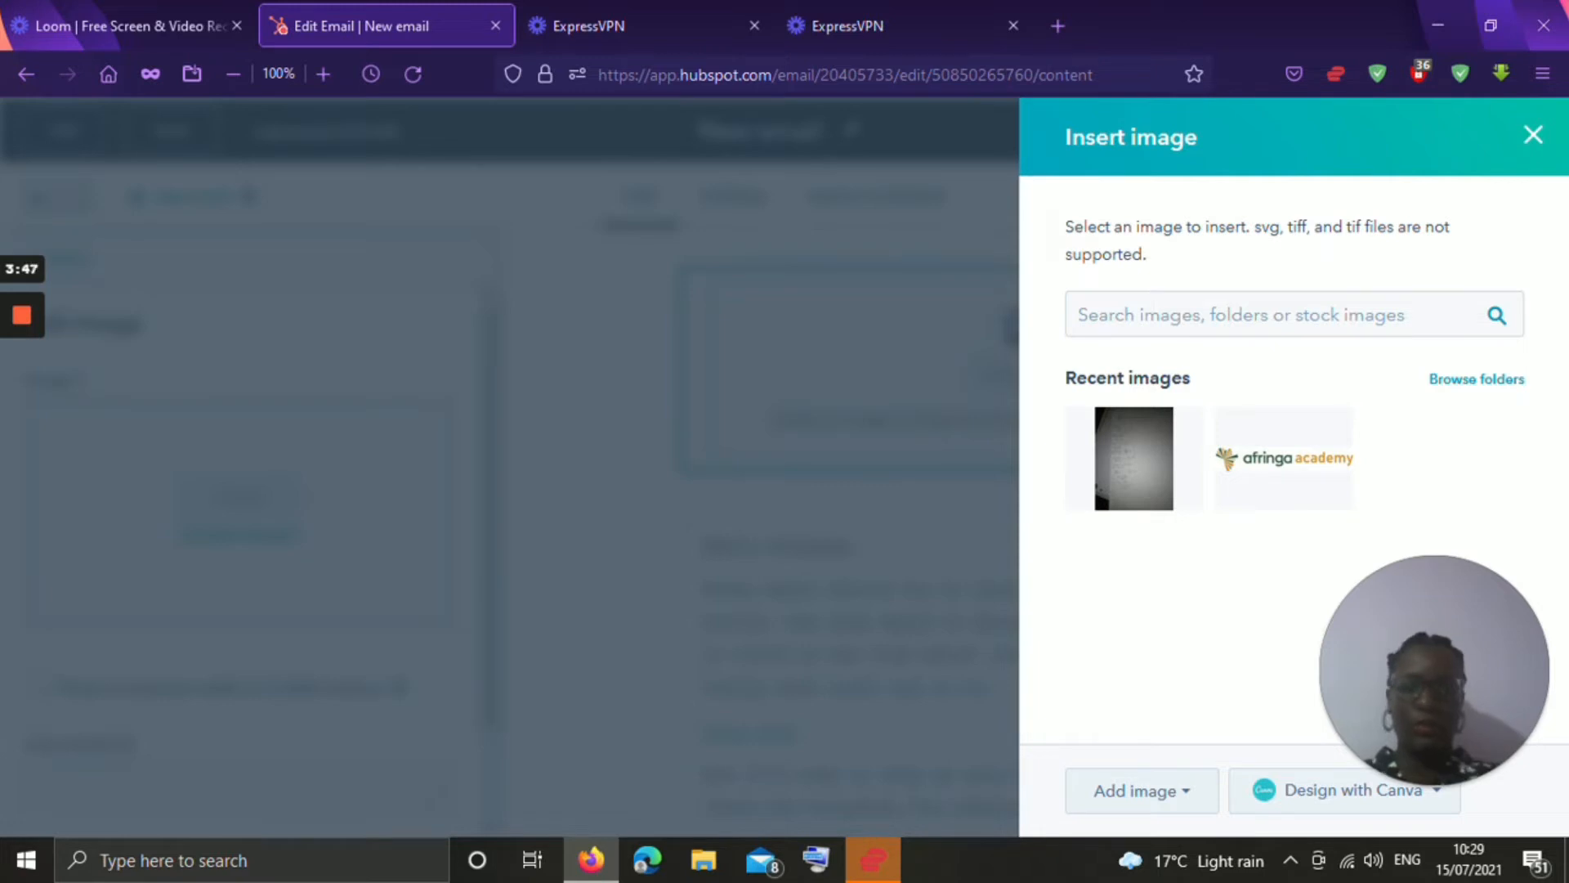
mouse_move(1334, 449)
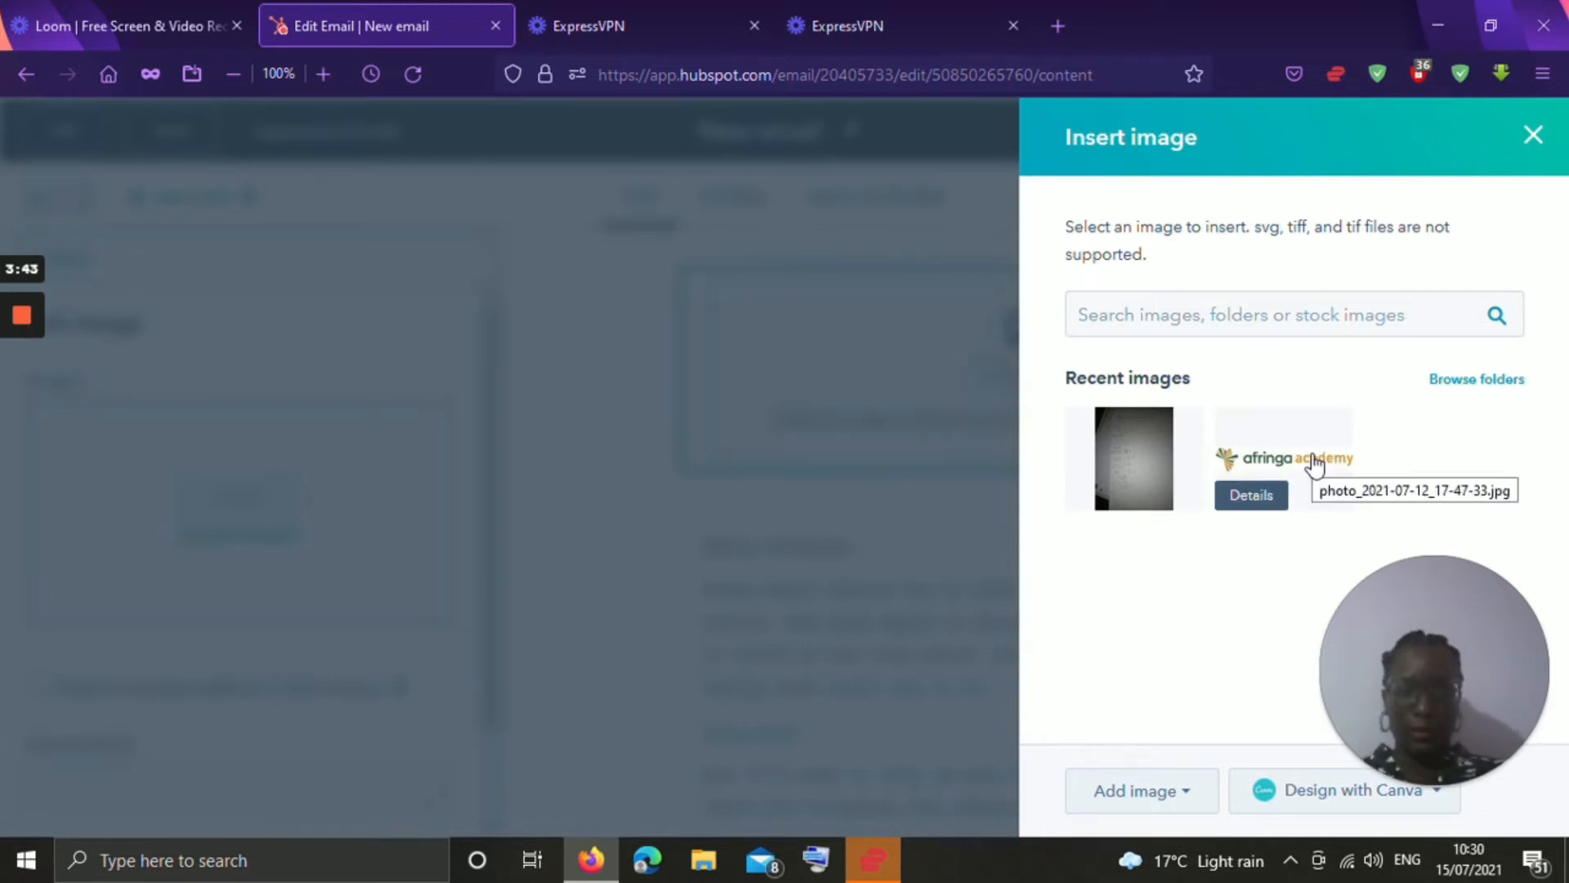
left_click(1128, 792)
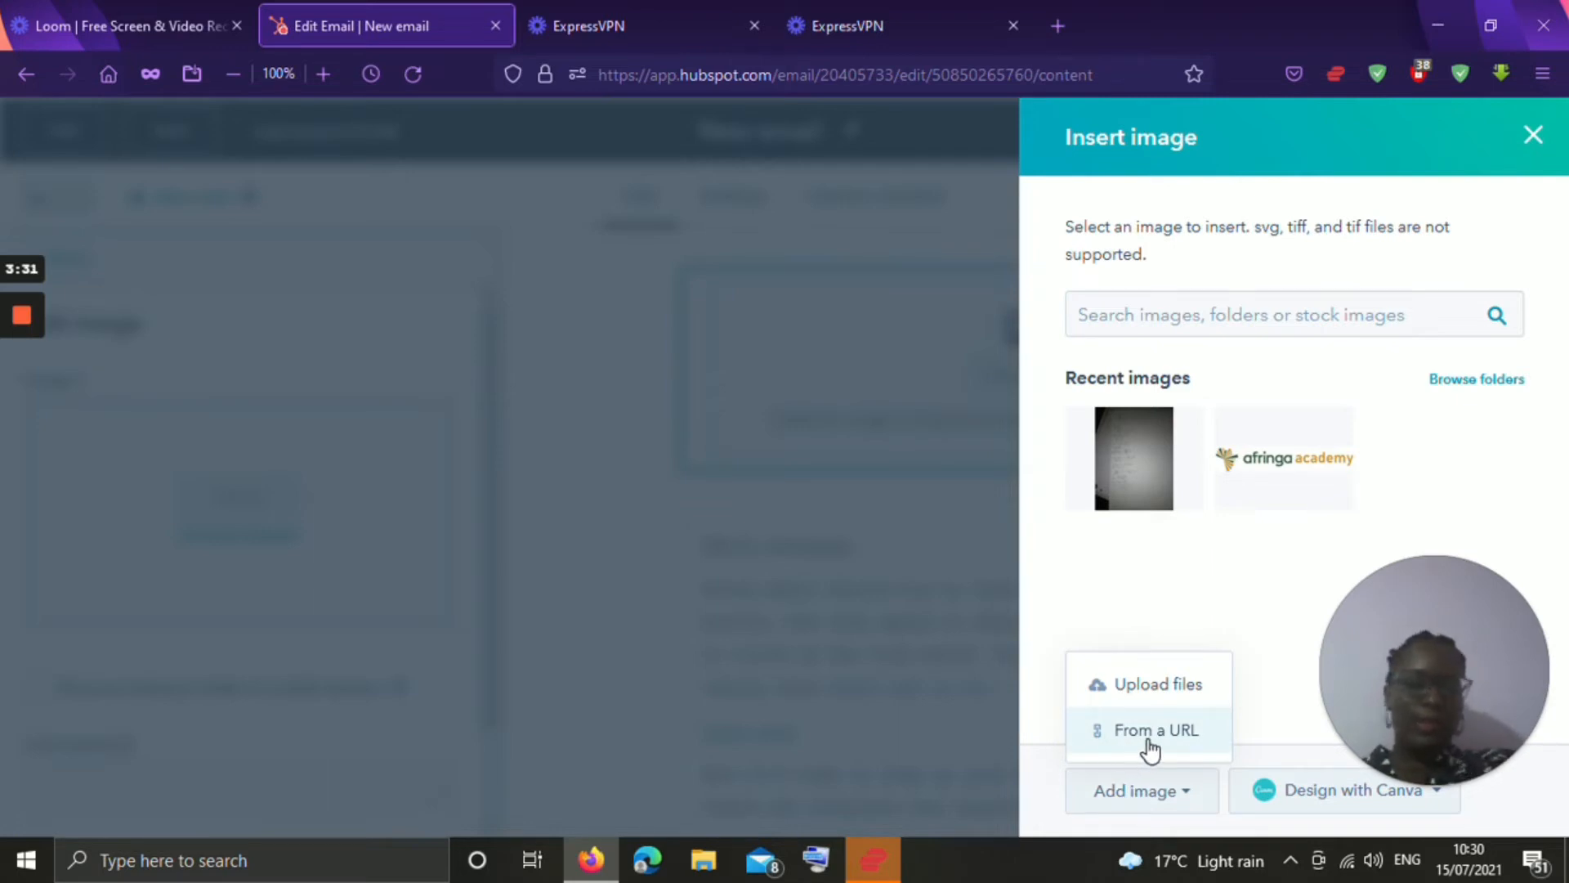
left_click(1158, 685)
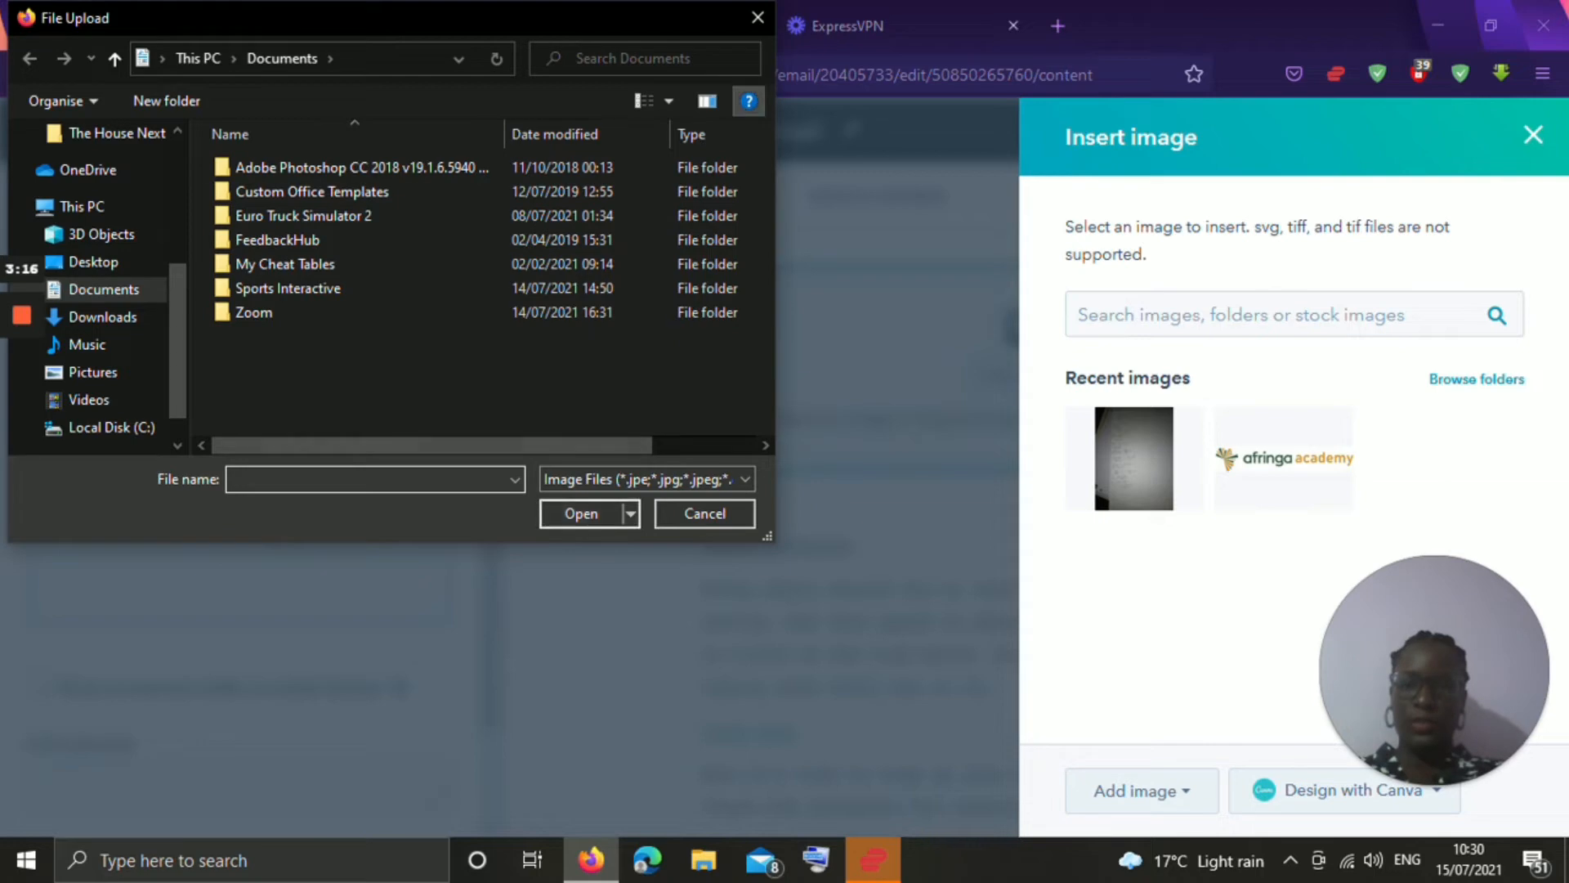
left_click(758, 17)
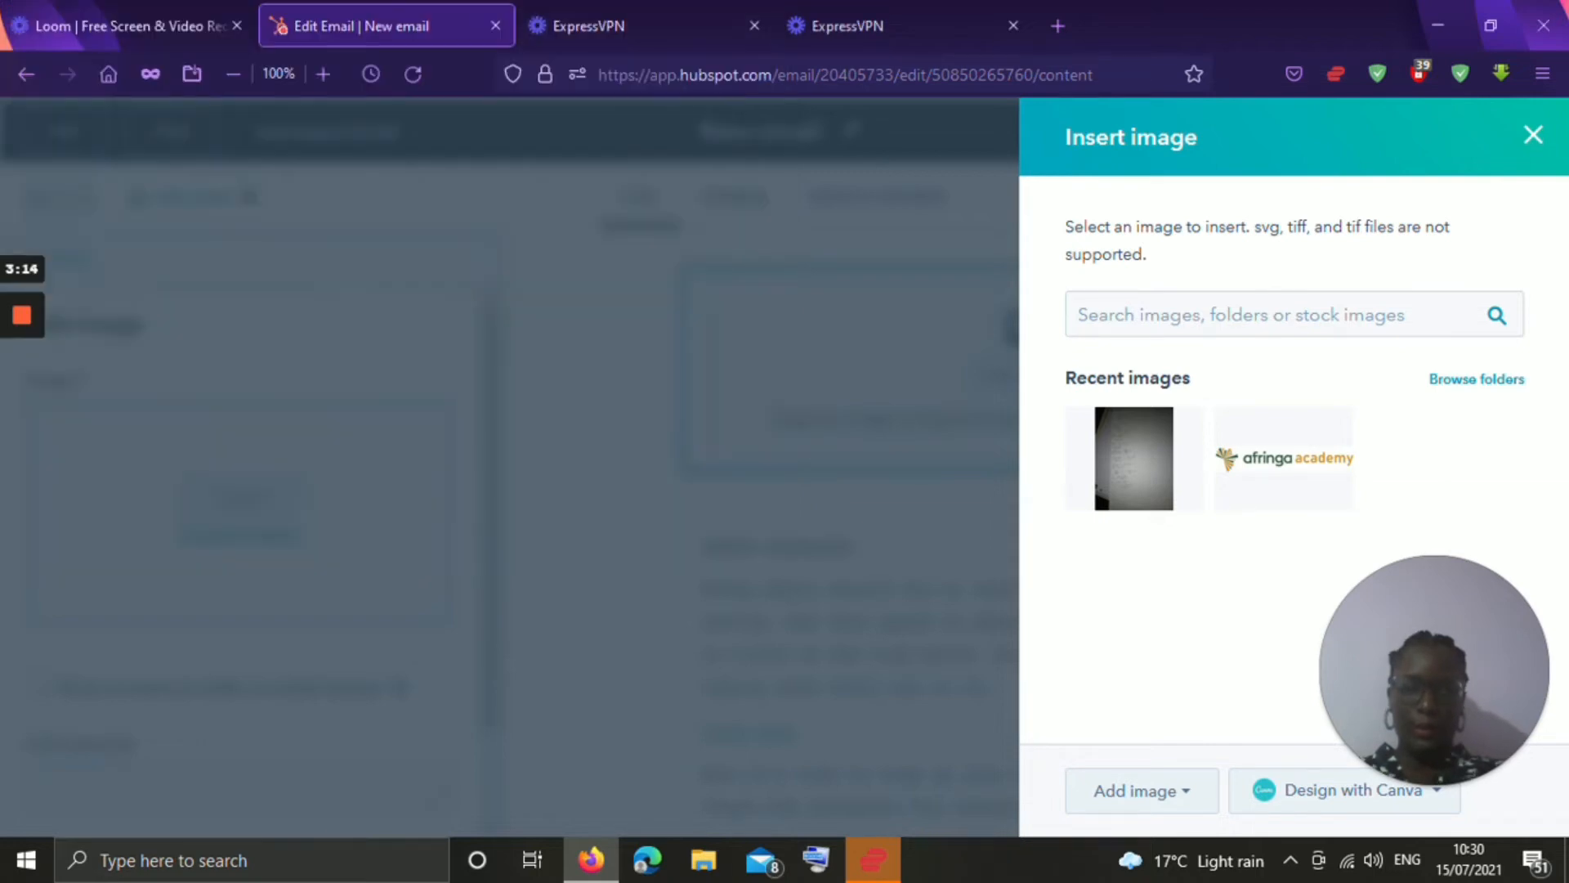
- Insert the afringa academy logo from the recent images into the image block and finish editing it
mouse_move(1272, 434)
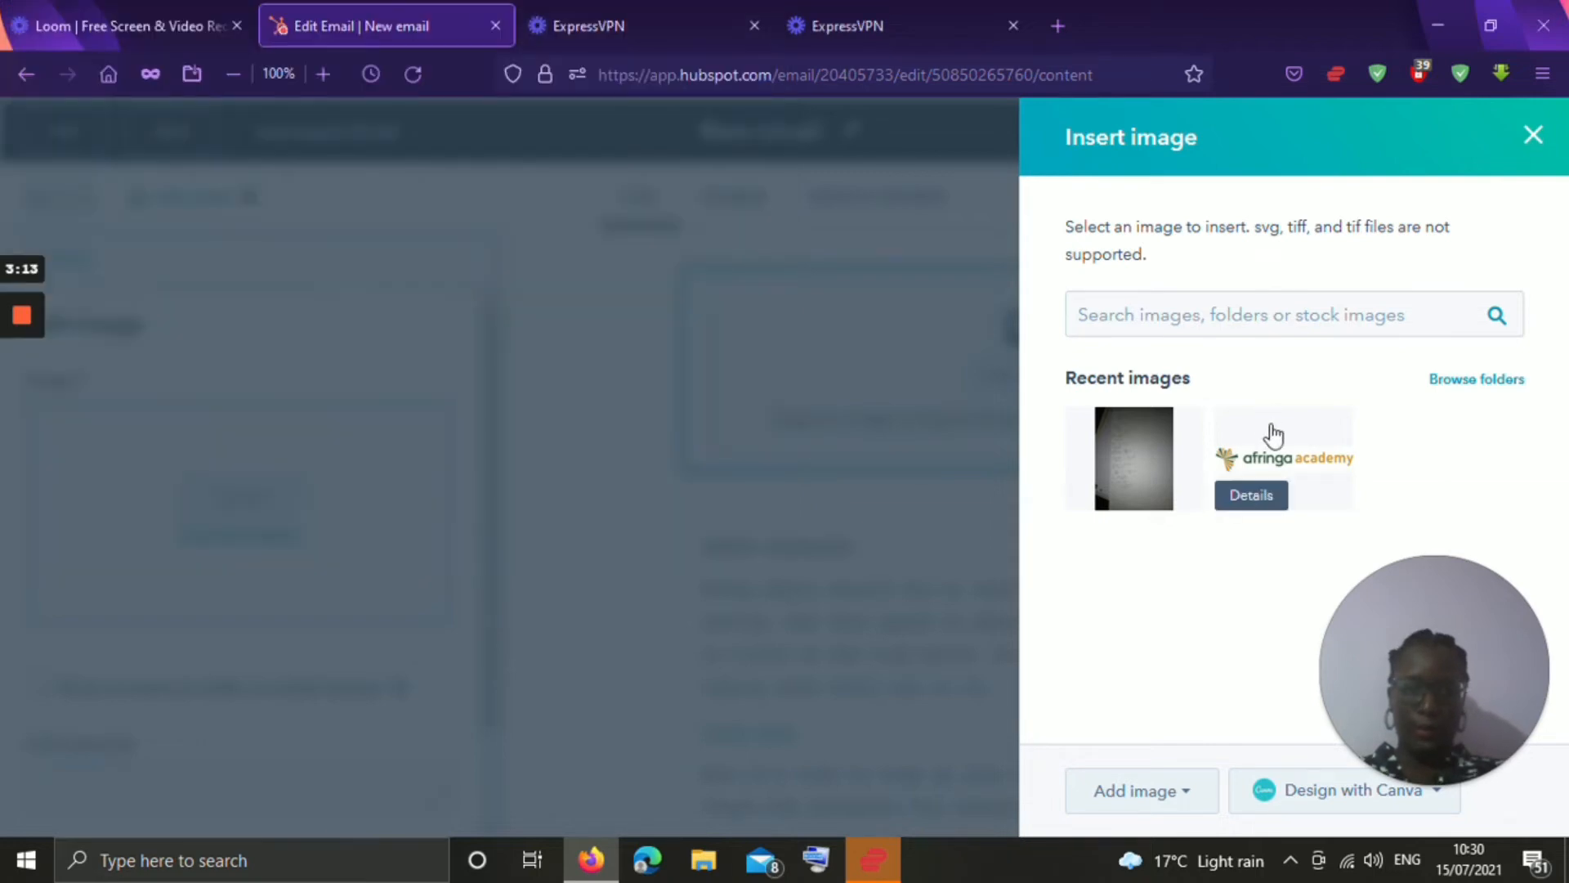
left_click(1306, 473)
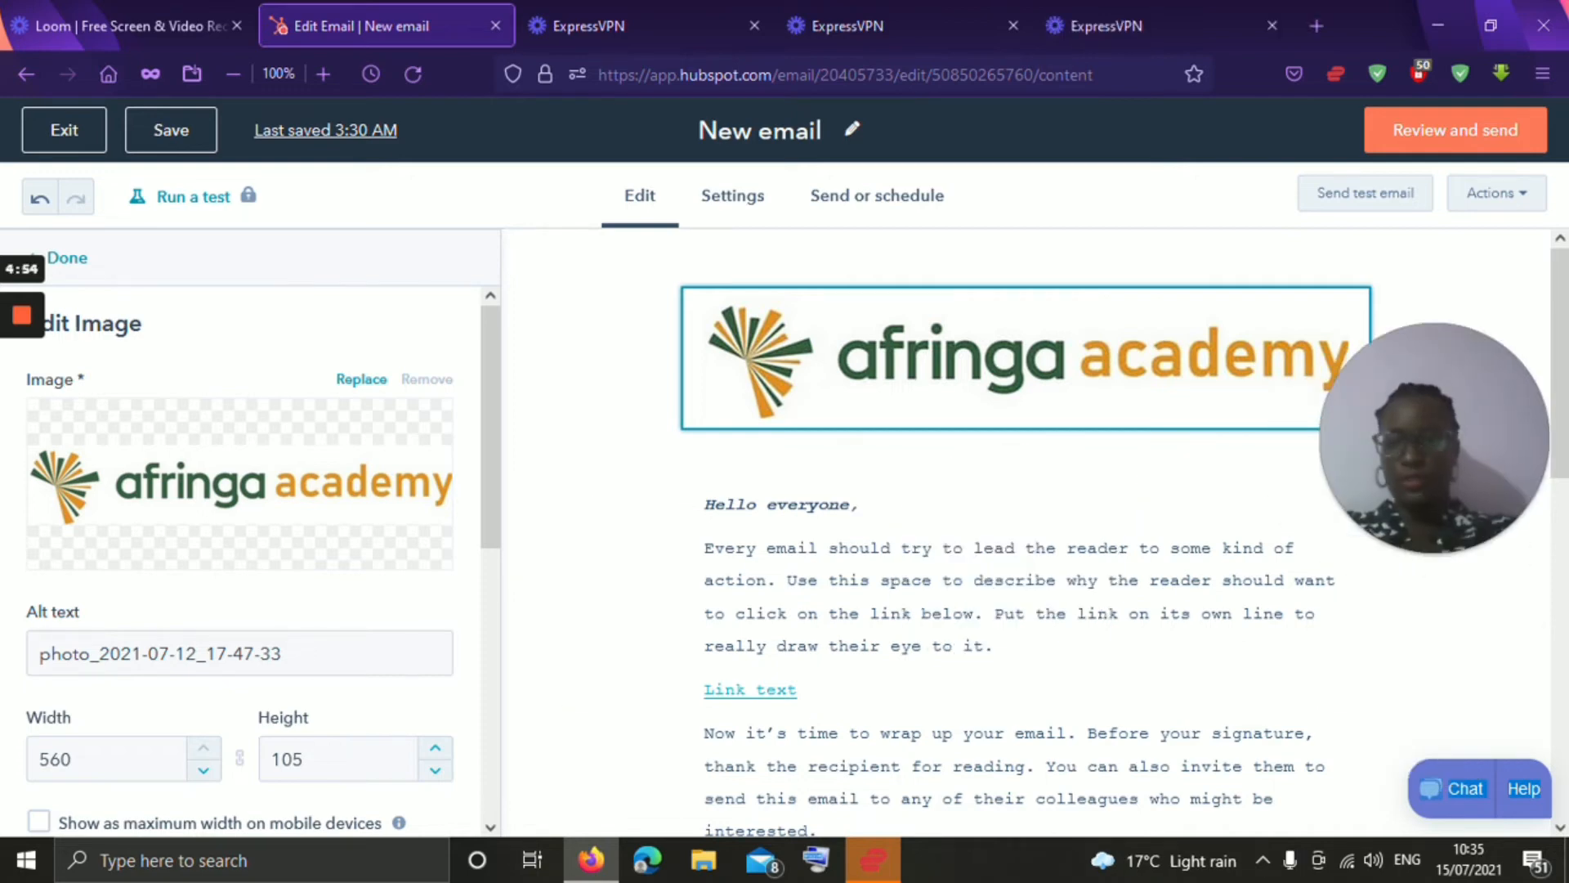
left_click(79, 263)
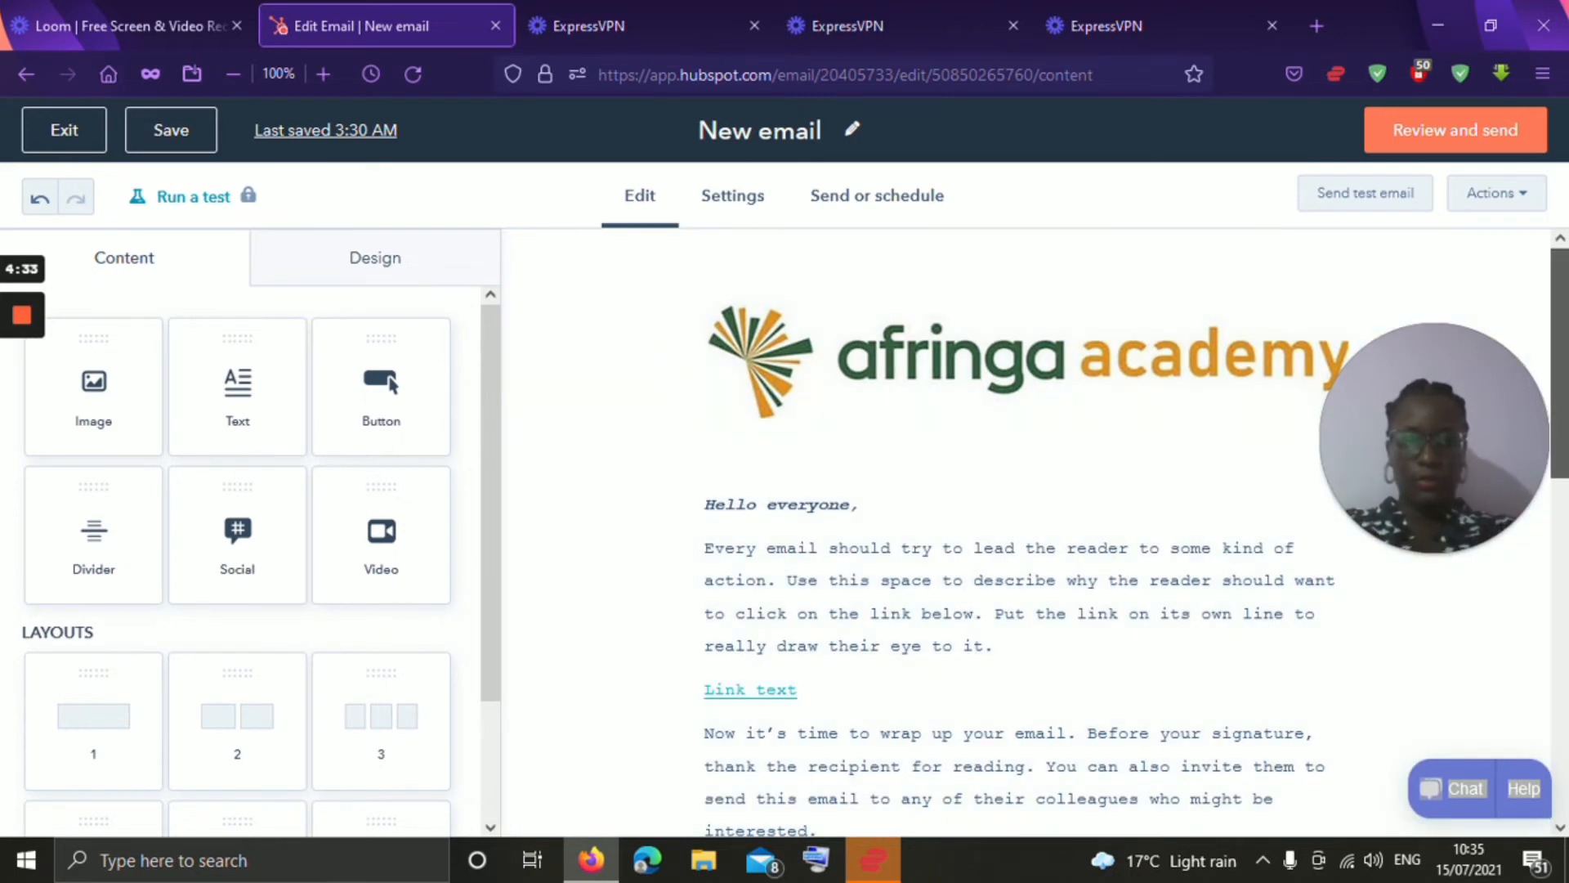
- Add a two-column layout section between the signature text and the email footer
scroll(1025, 531, "down", 3)
scroll(1026, 531, "up", 3)
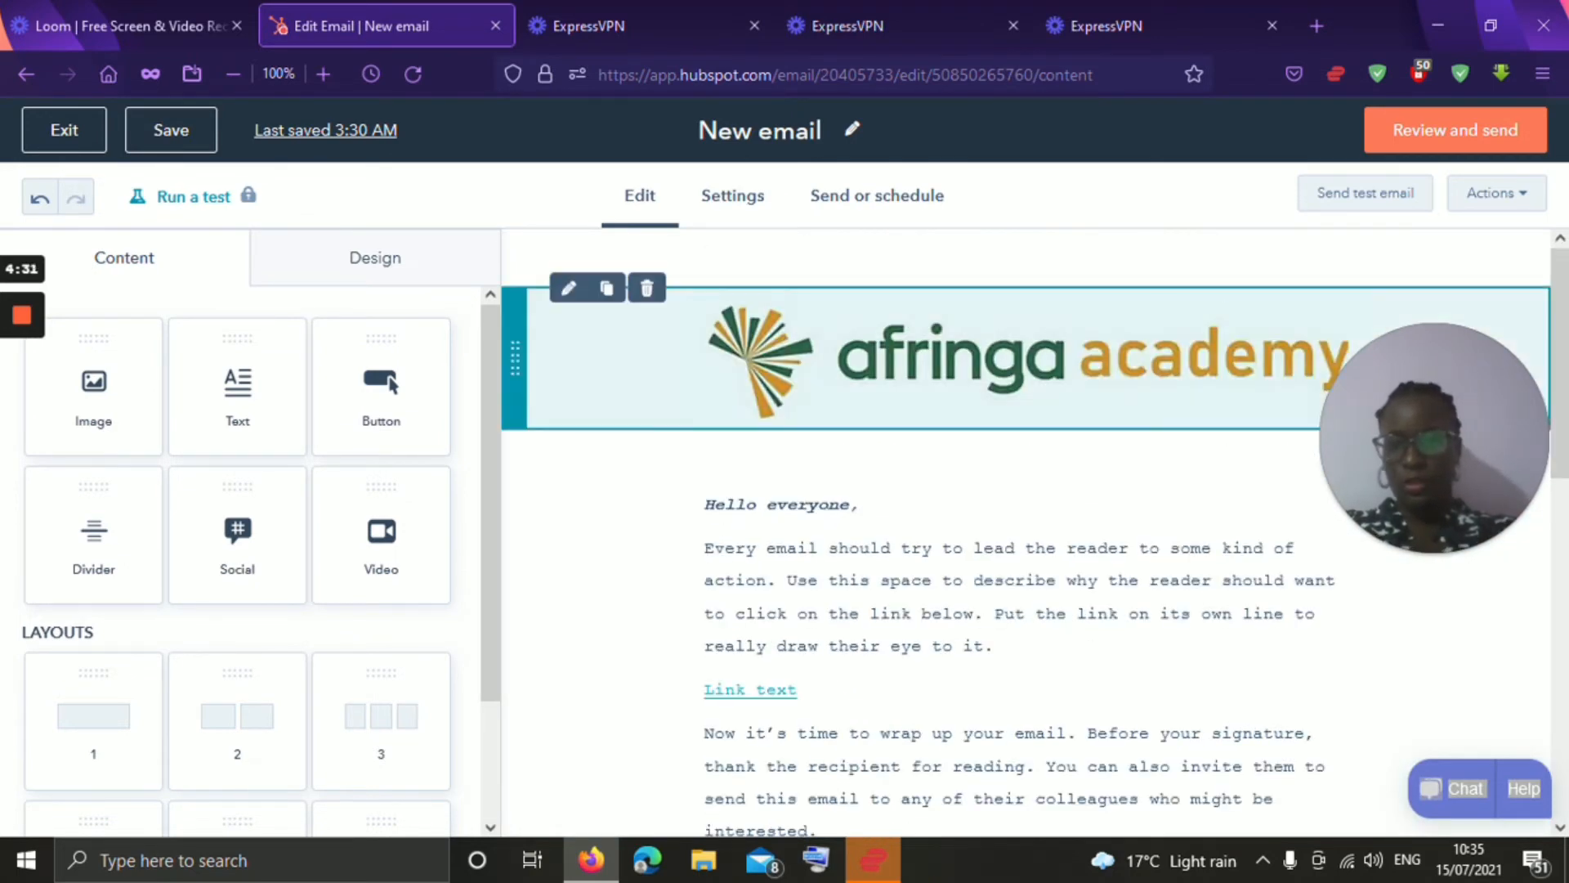
scroll(246, 556, "down", 2)
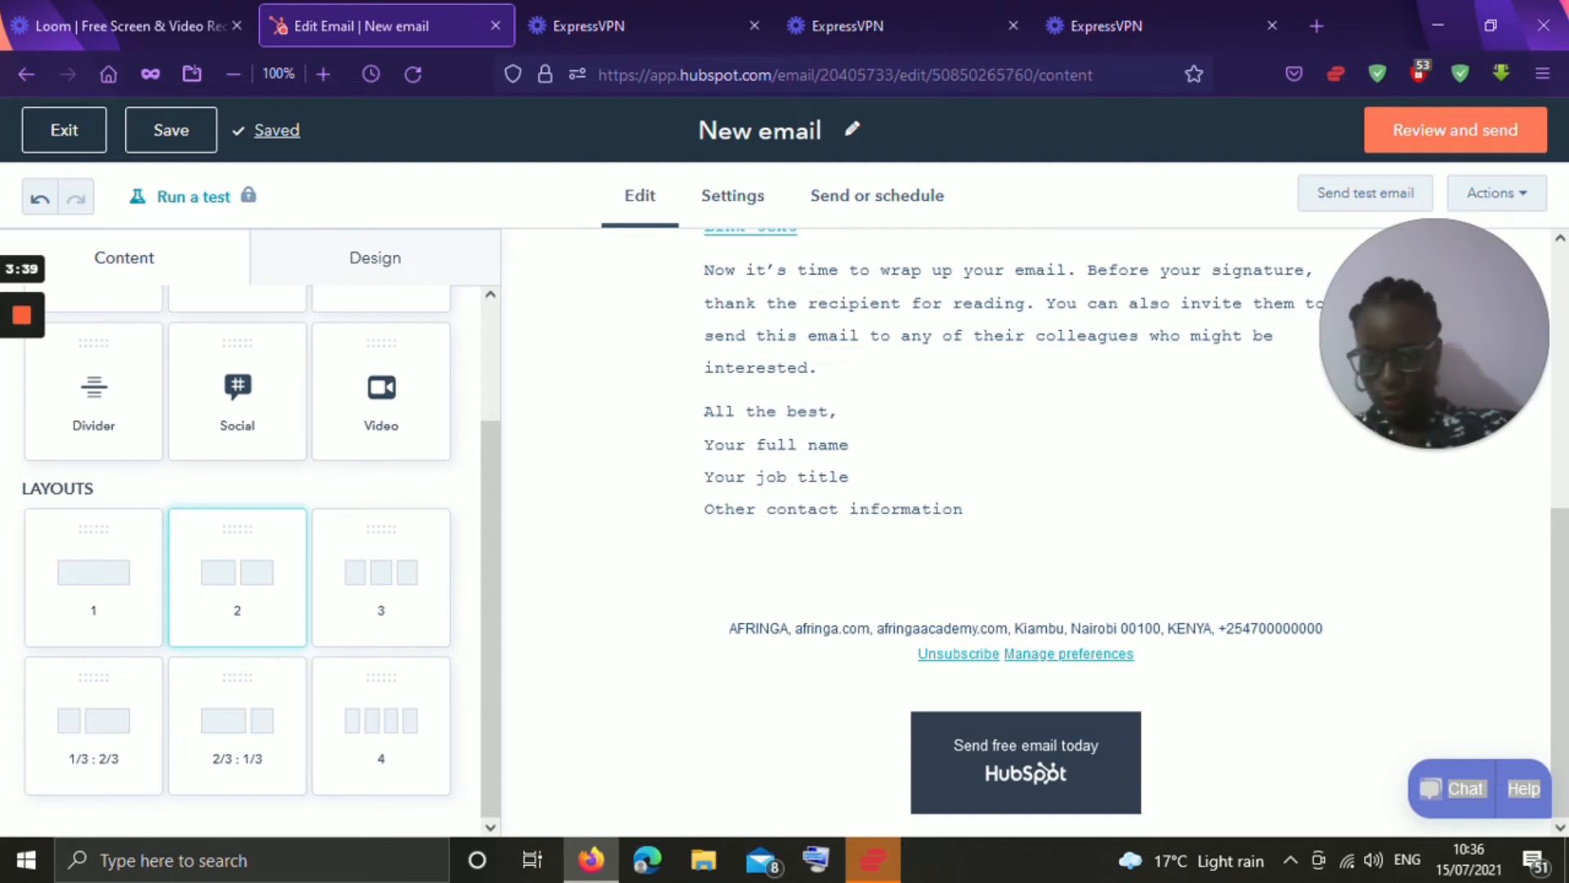
left_click_drag(237, 577, 829, 539)
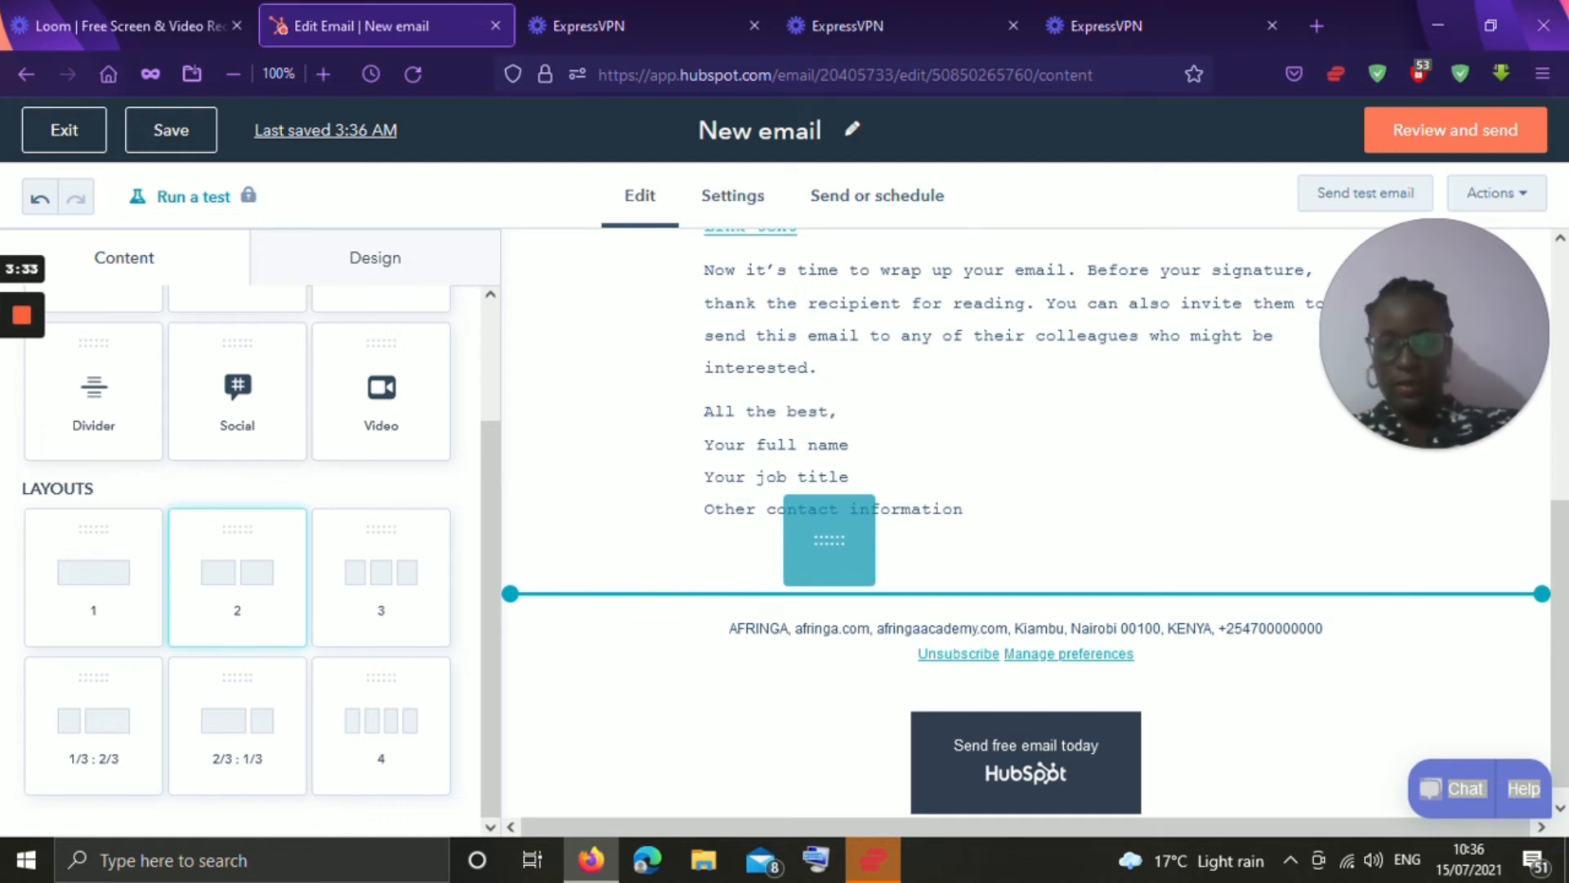
mouse_move(829, 539)
left_mouse_down()
mouse_move(820, 385)
mouse_move(805, 522)
mouse_move(828, 541)
left_mouse_up()
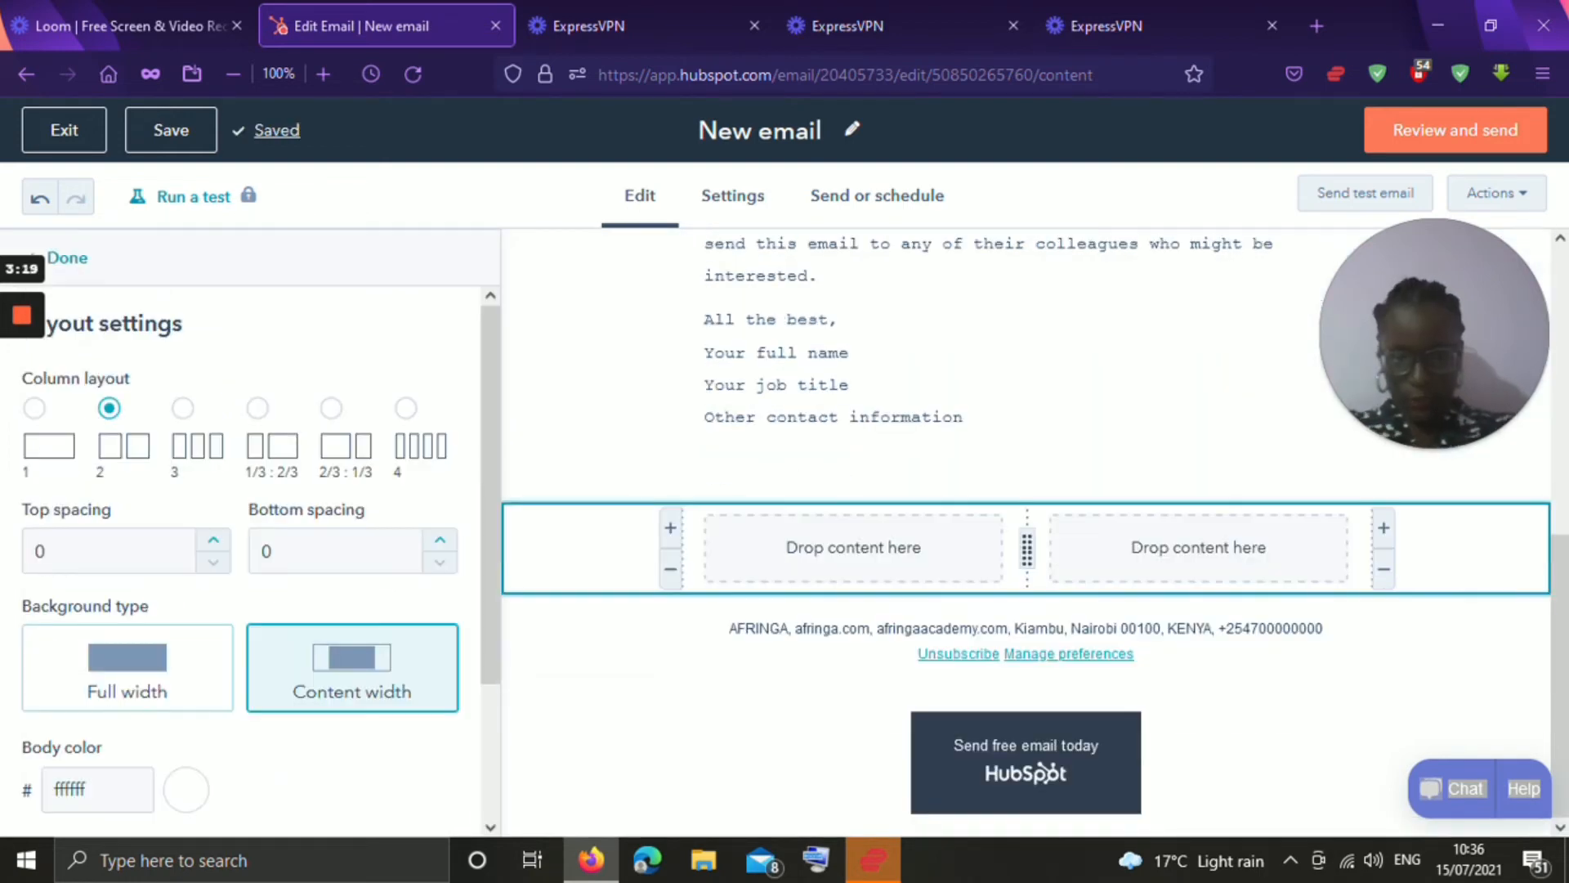
- Expand the new layout section to four columns, one at a time, and reduce it to a single column
left_click(670, 529)
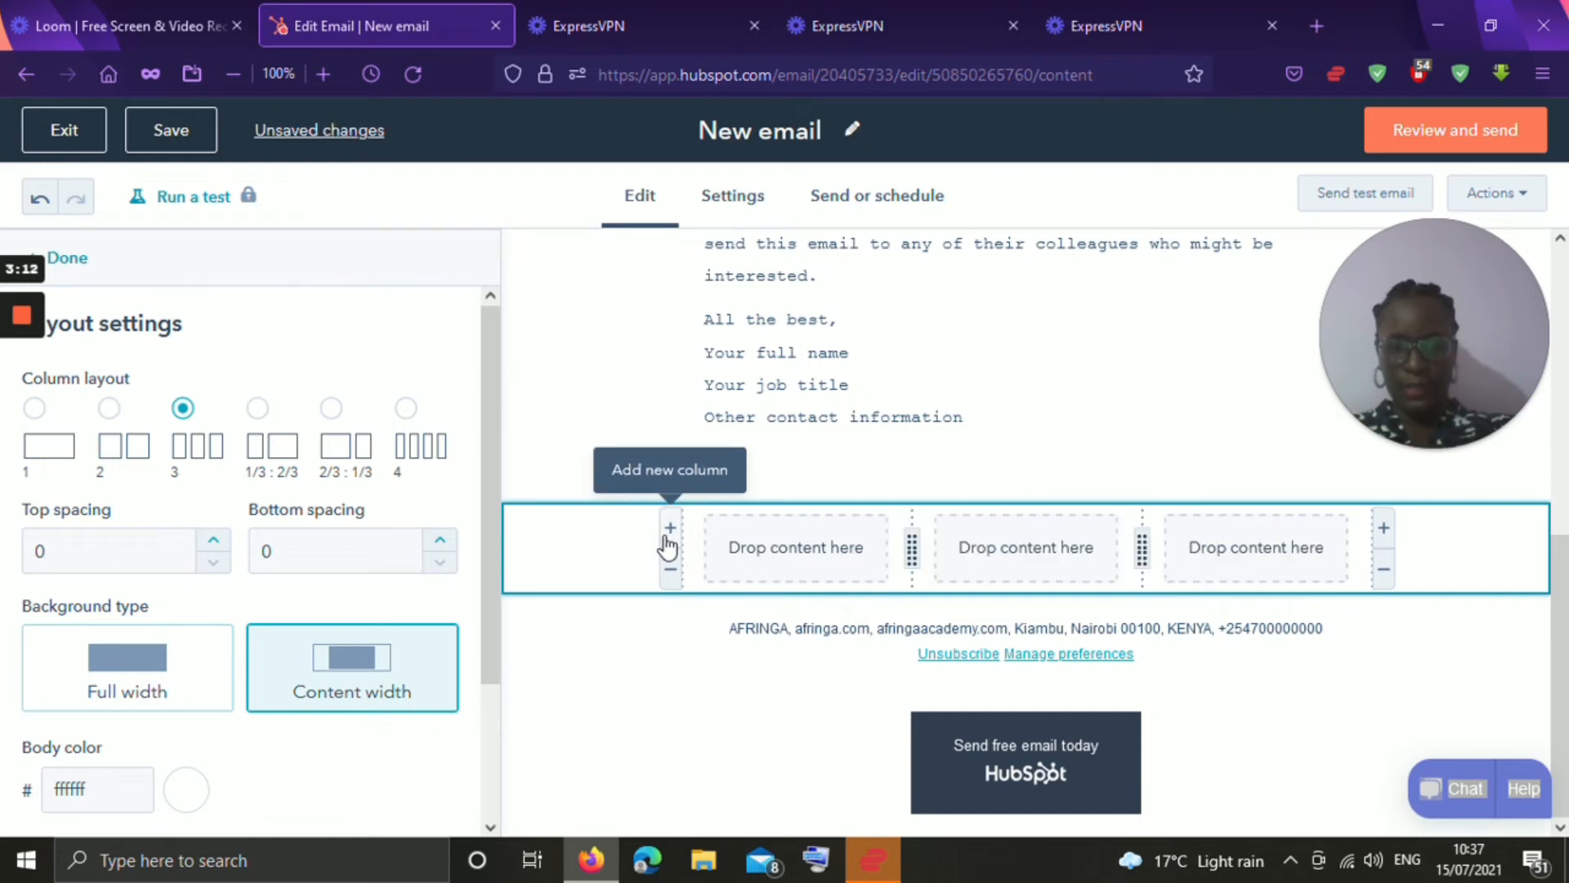
left_click(667, 538)
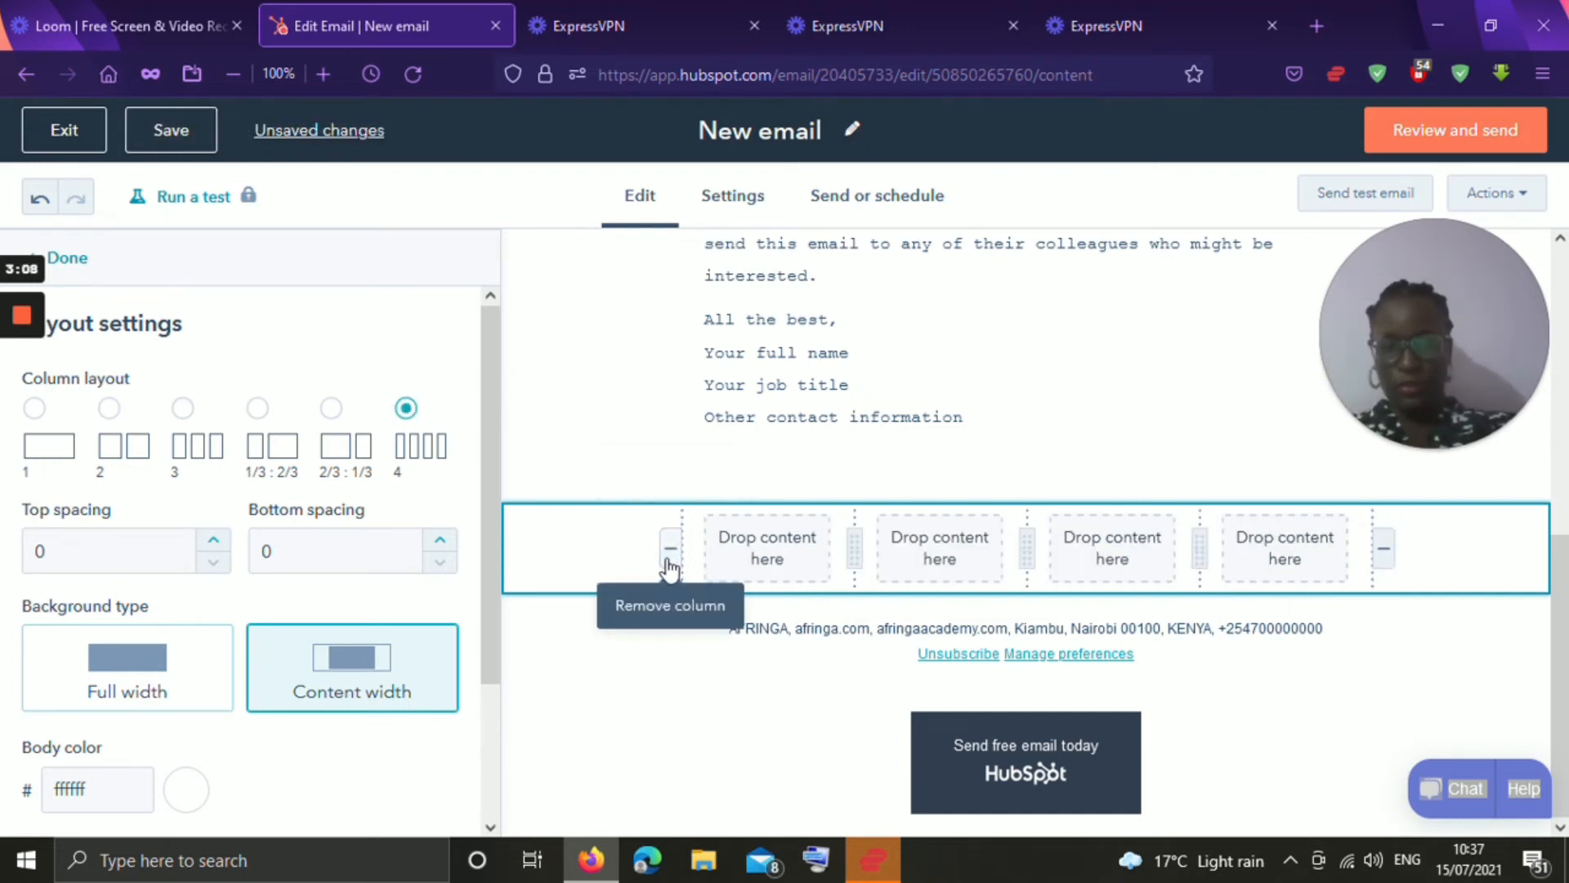
left_click(670, 564)
left_click(669, 566)
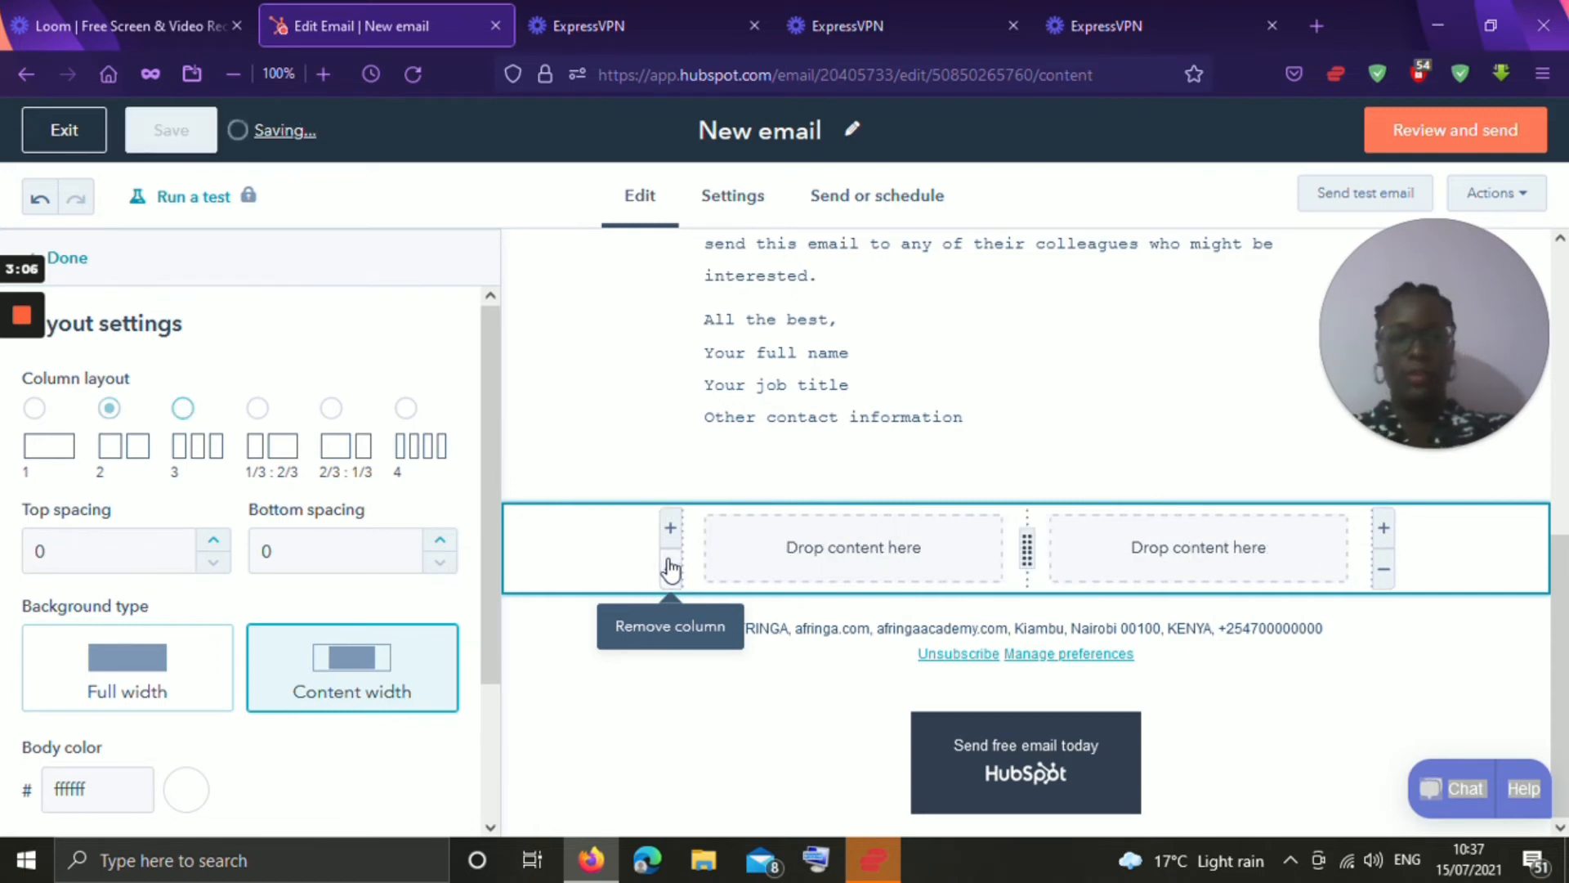
left_click(669, 565)
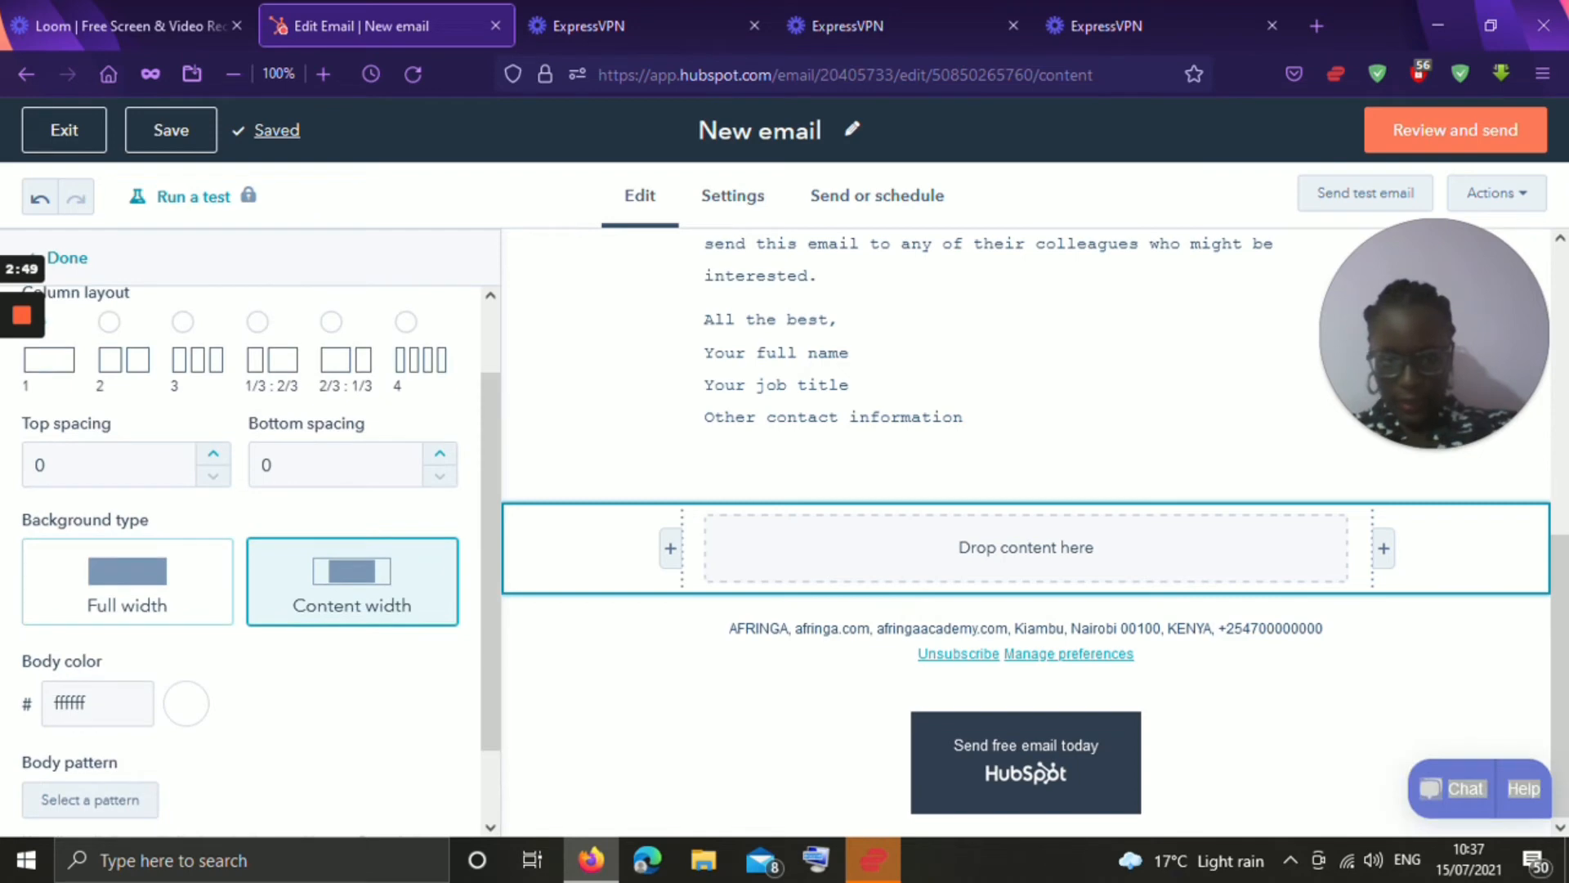
- Try splitting the layout section into two columns with a 1/3 : 2/3 width ratio, and remove the added column
left_click(670, 548)
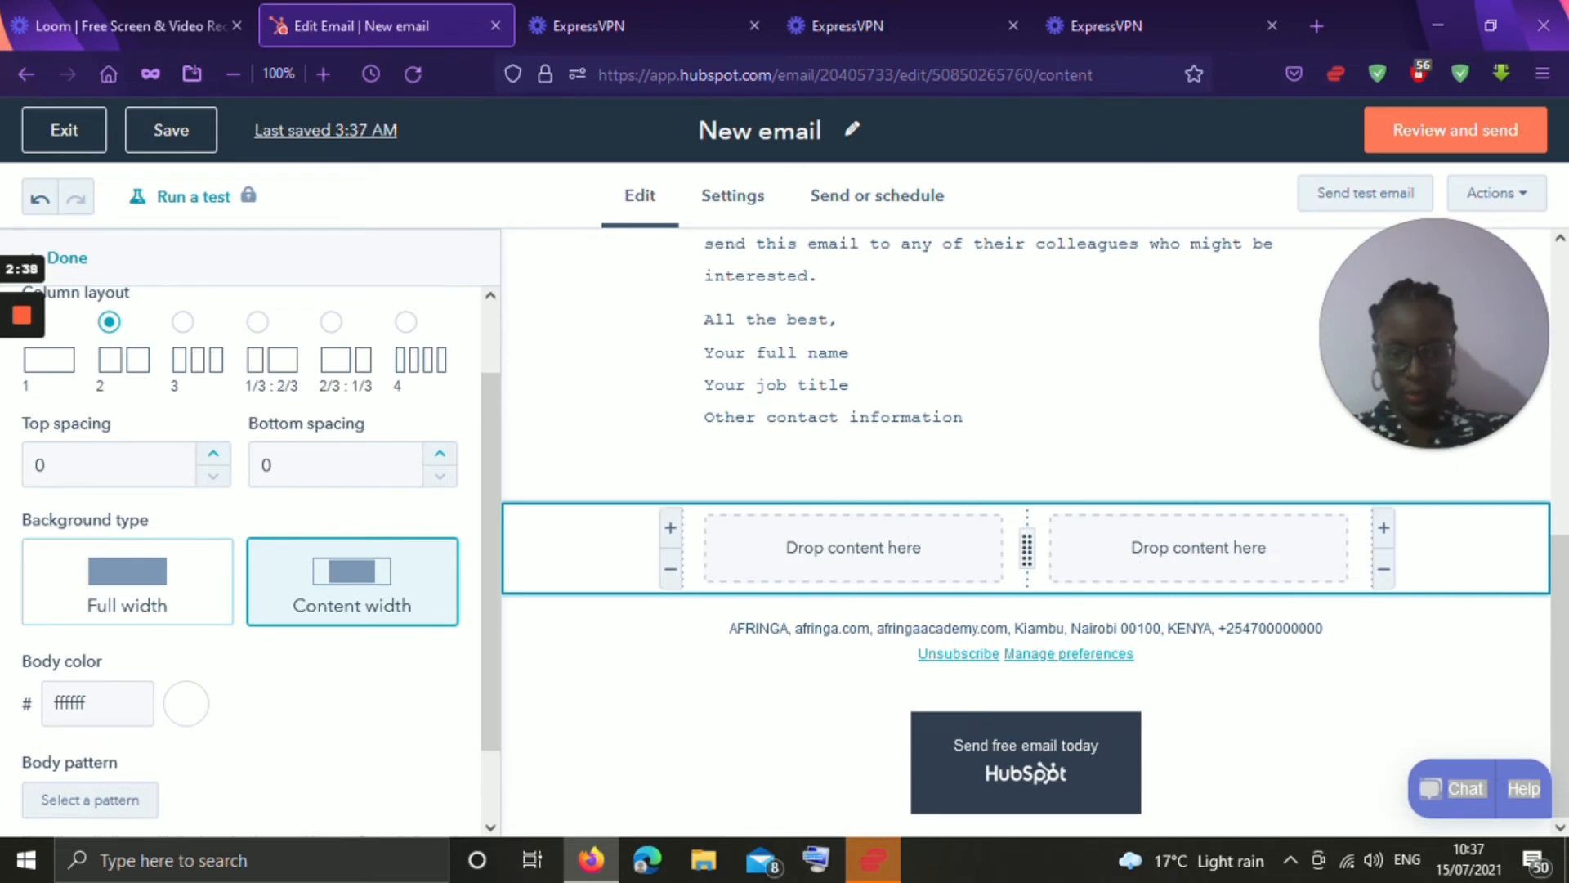
left_click_drag(1027, 548, 969, 549)
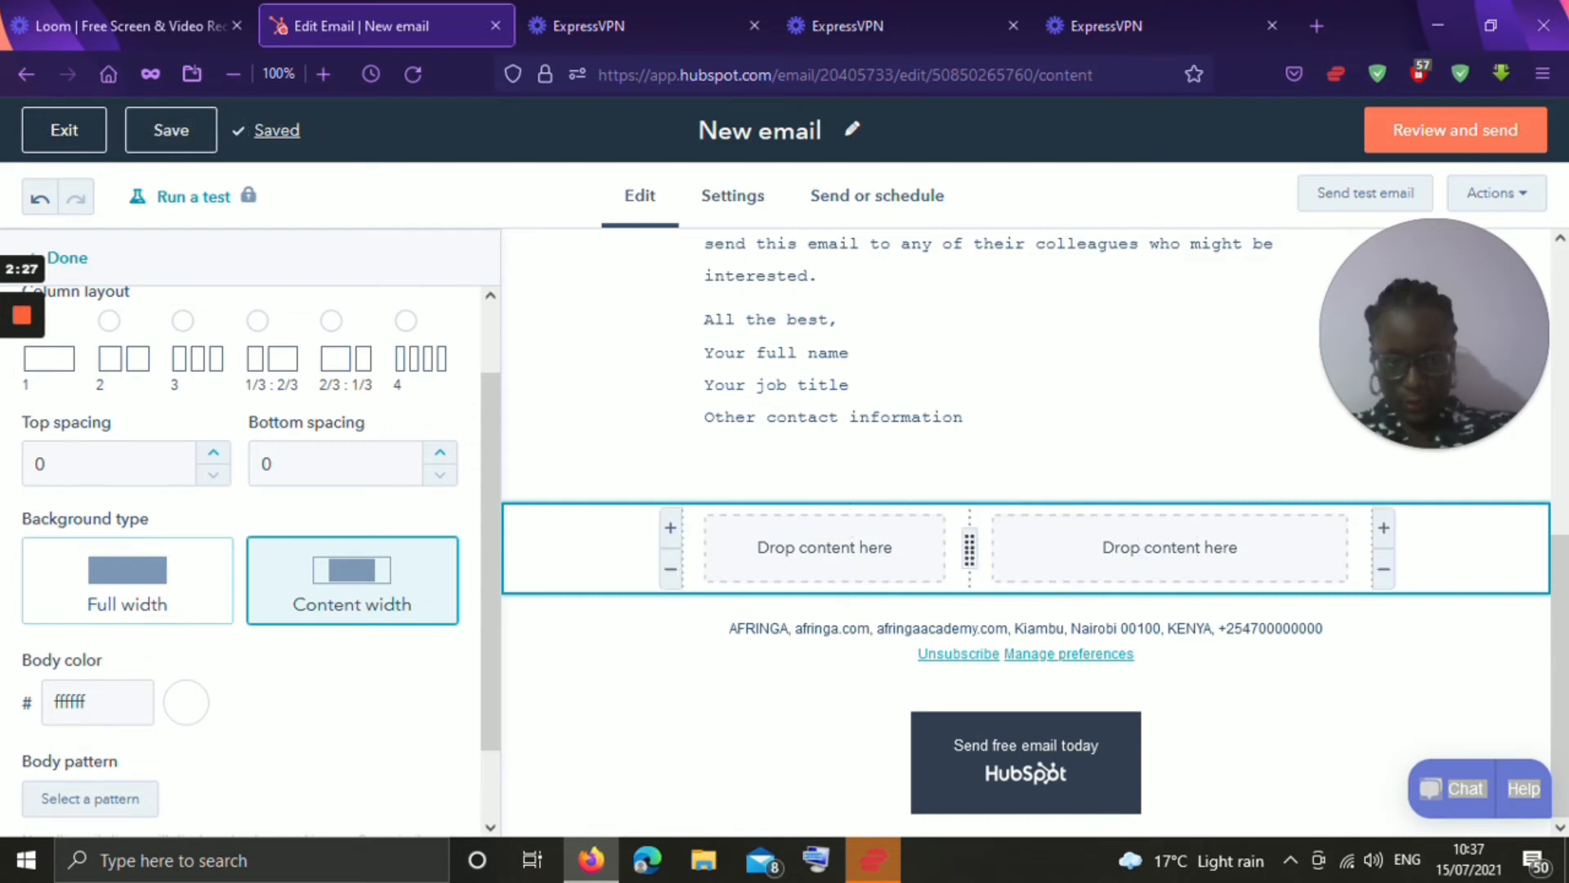
left_click_drag(969, 548, 912, 548)
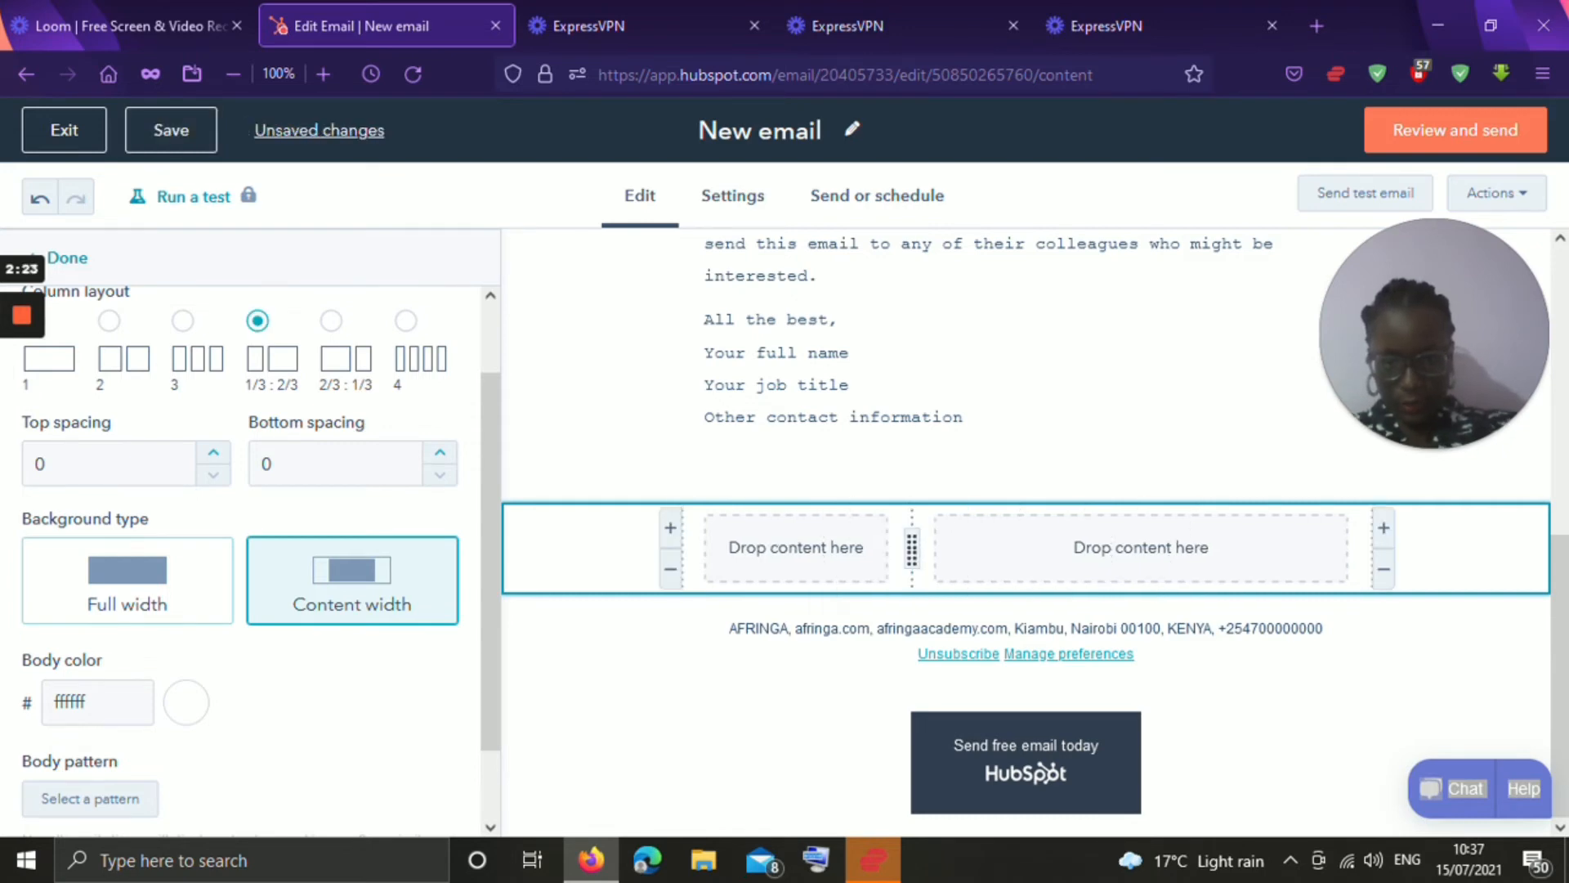
left_click(670, 568)
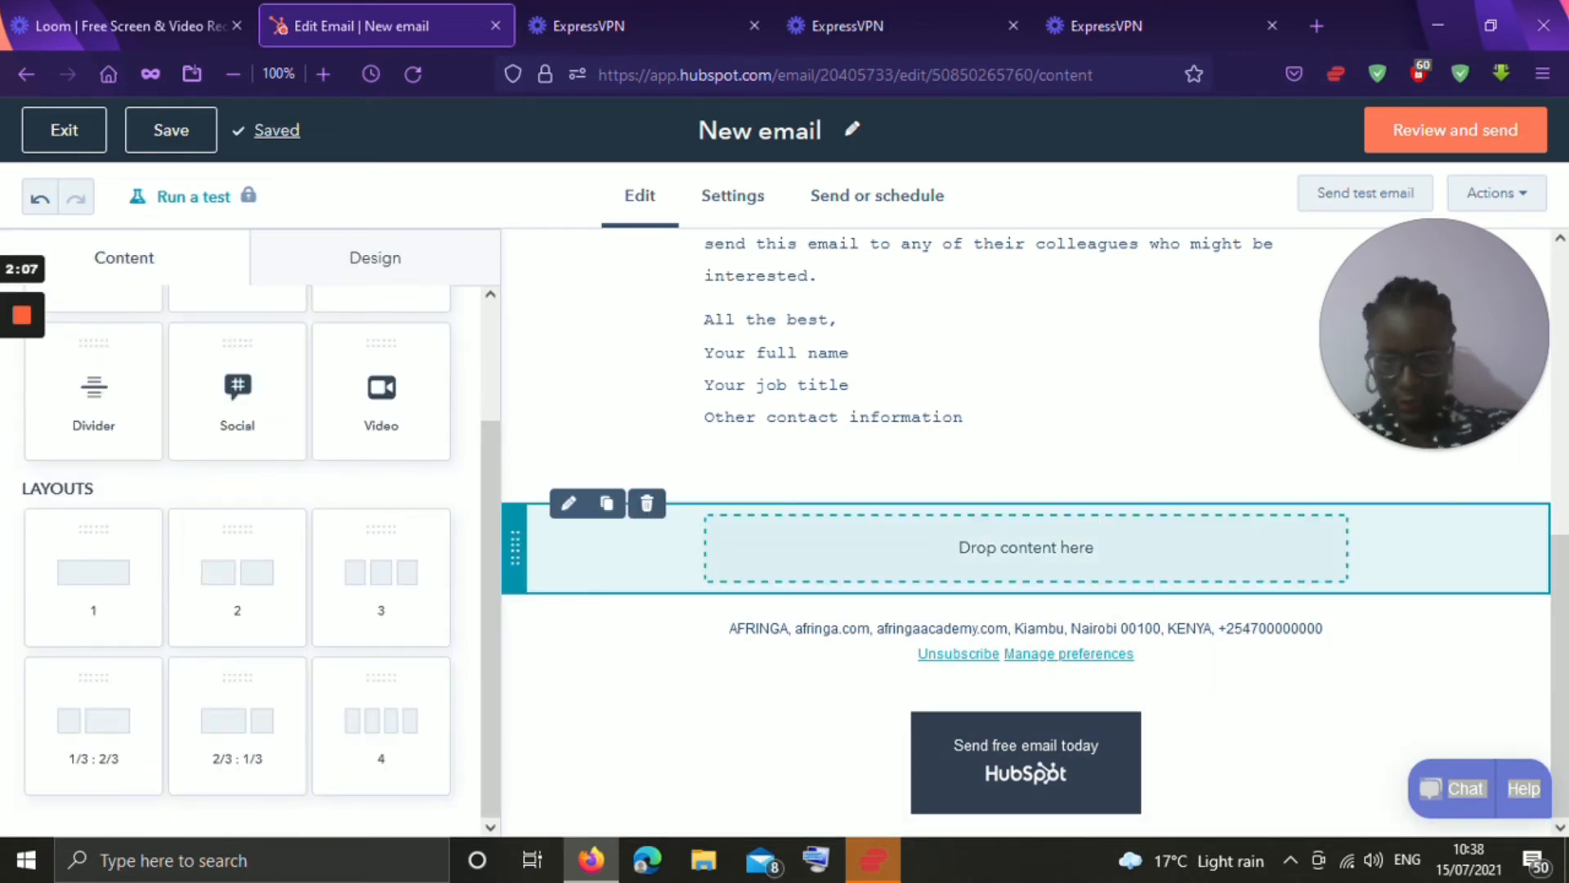
- Open the settings of the empty single-column section and examine its spacing, background and body colour options
left_click(568, 504)
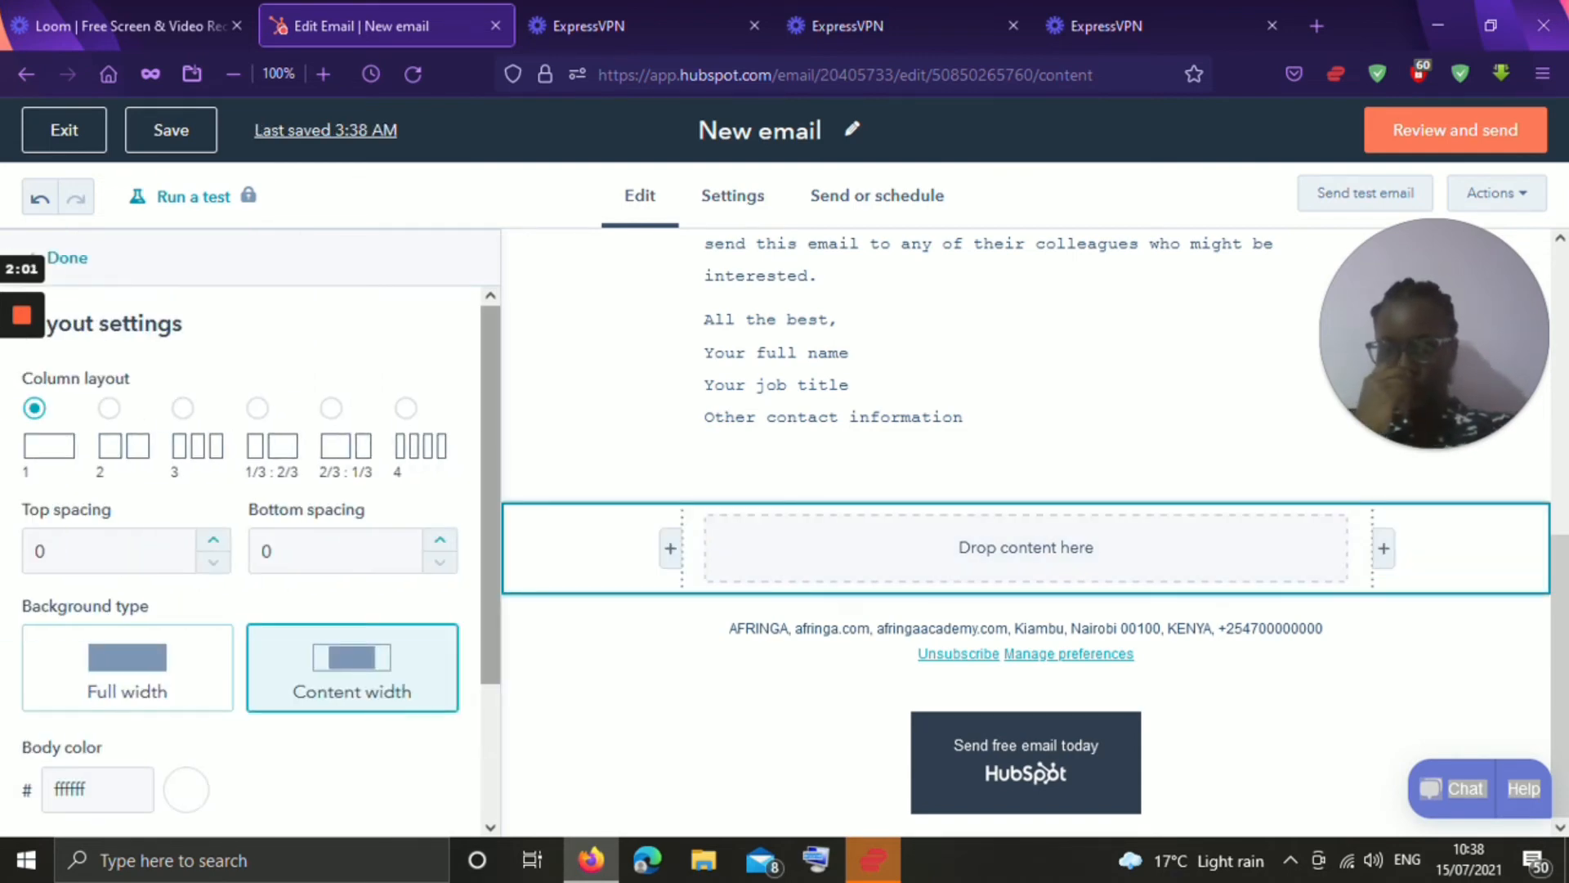
scroll(245, 556, "down", 3)
scroll(246, 555, "up", 2)
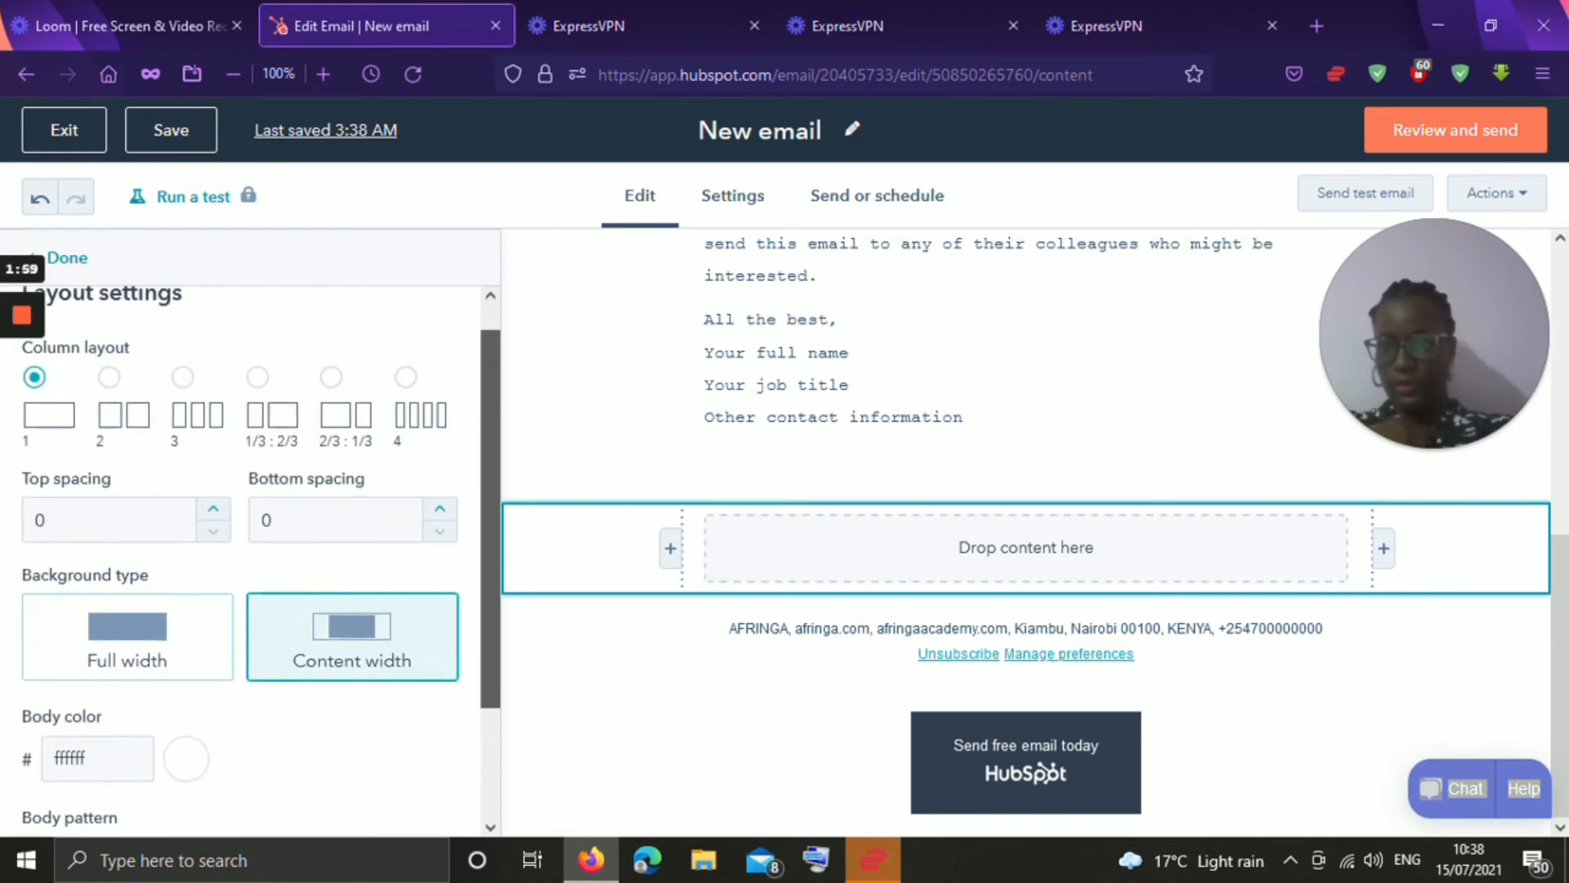
- Set the body colour of the empty single-column layout section to red (FF0201)
scroll(245, 556, "up", 1)
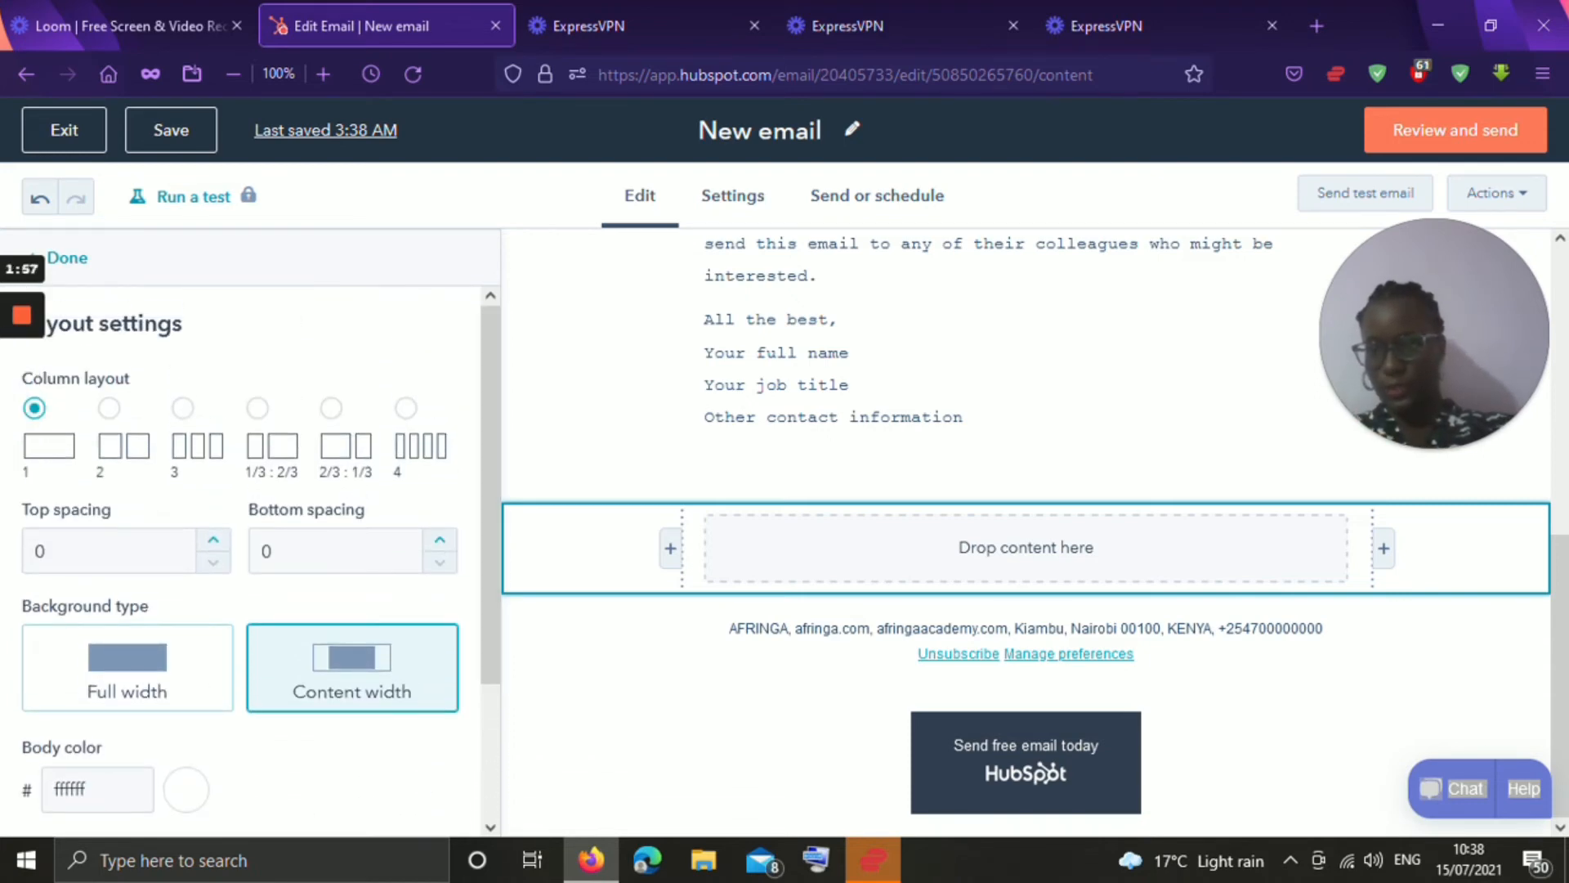
scroll(245, 555, "down", 2)
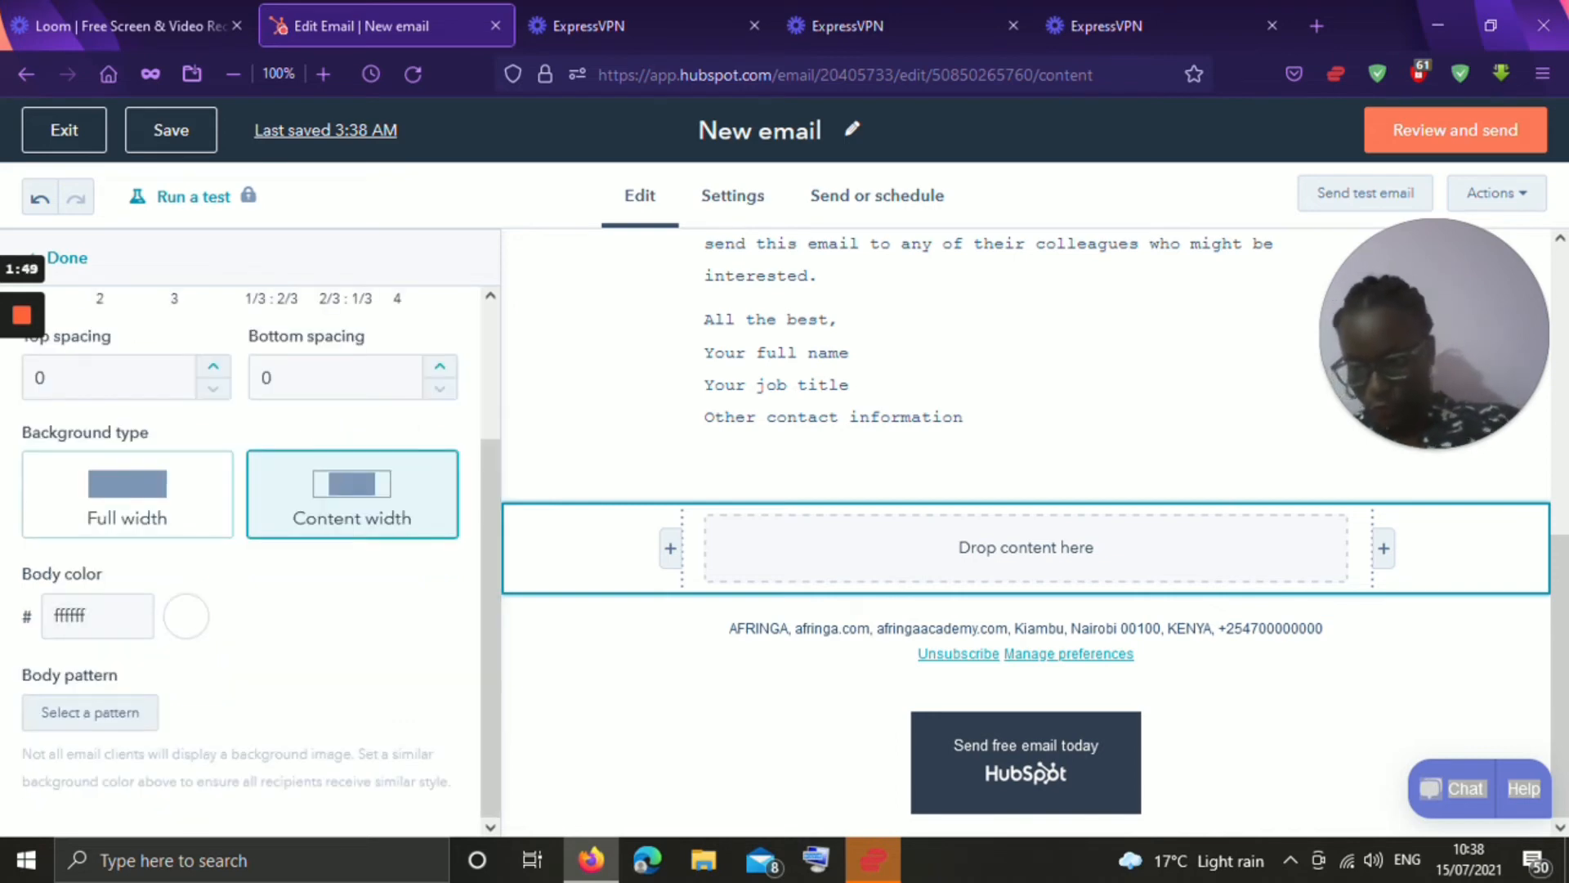
left_click(186, 616)
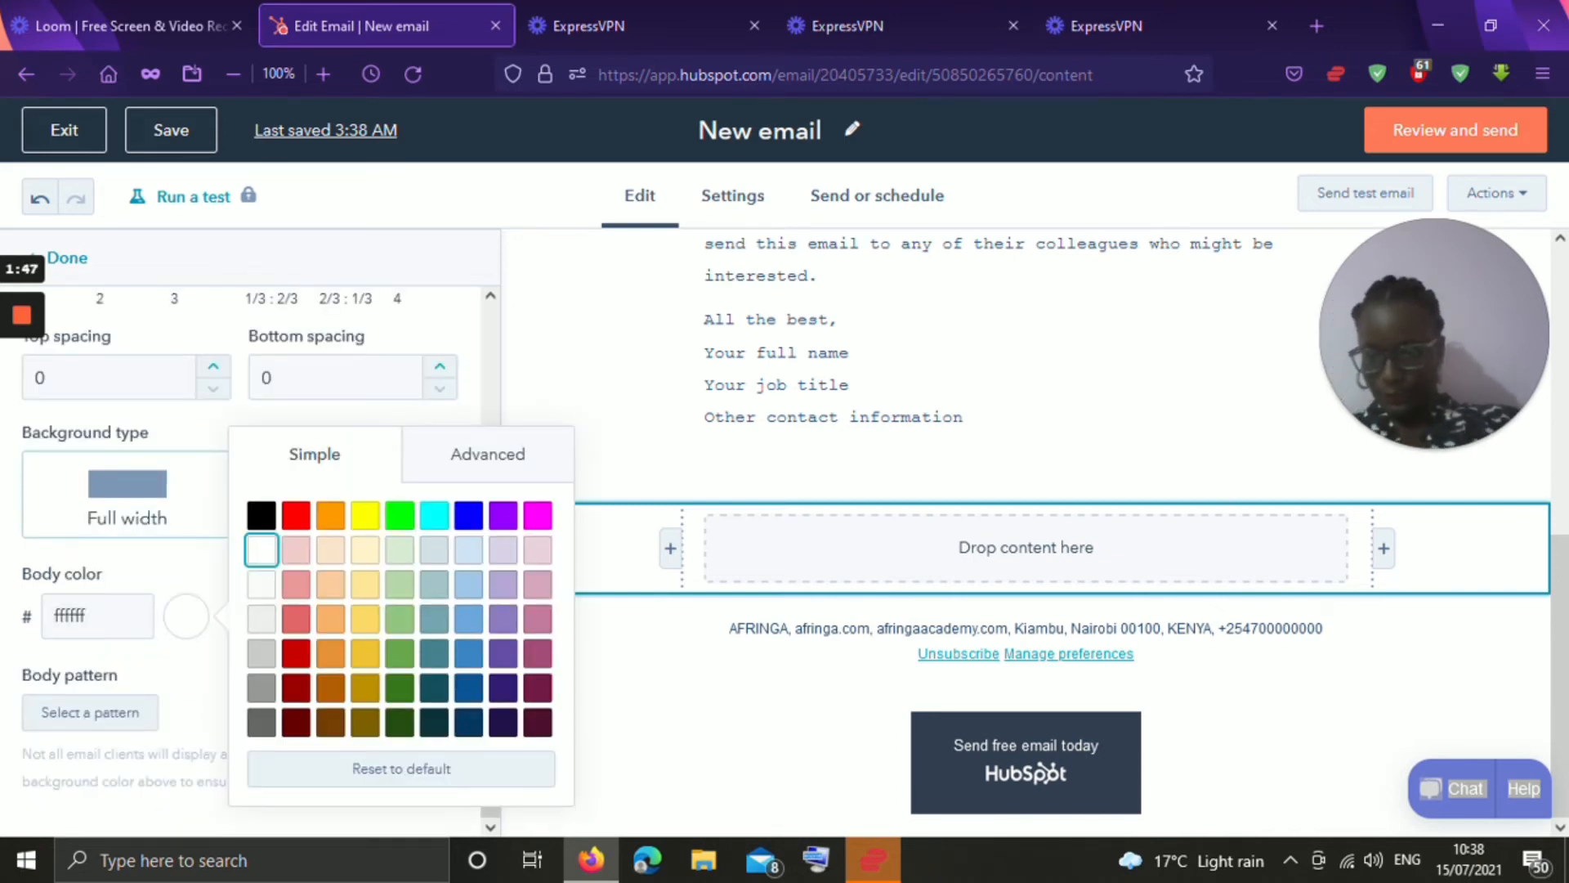
left_click(296, 517)
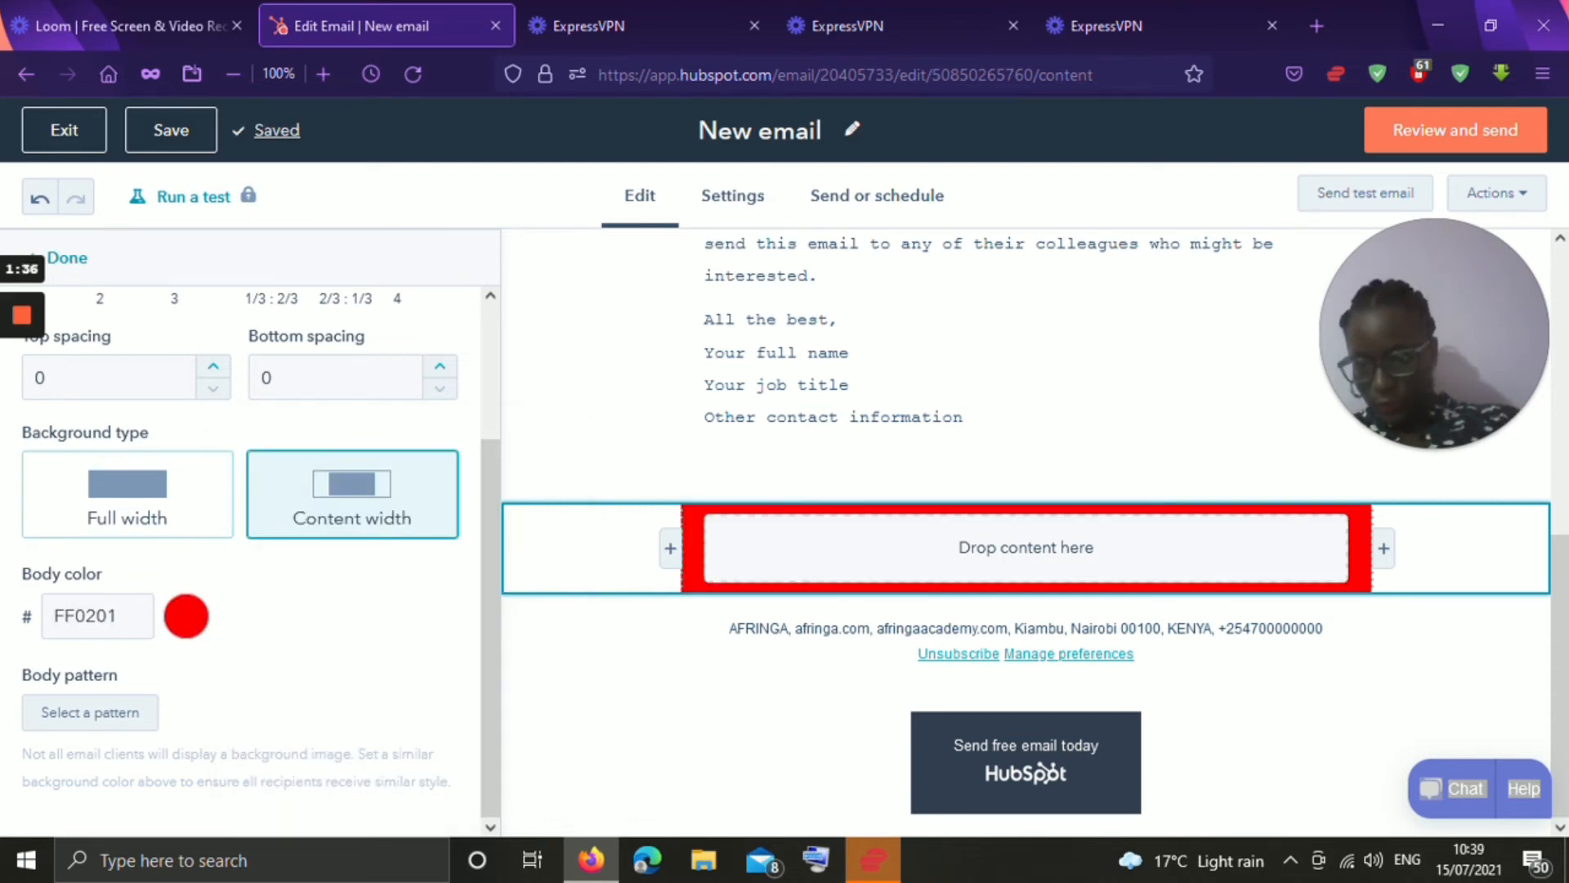
- Apply the faceted triangle background pattern to the red layout section and finish its settings
left_click(110, 721)
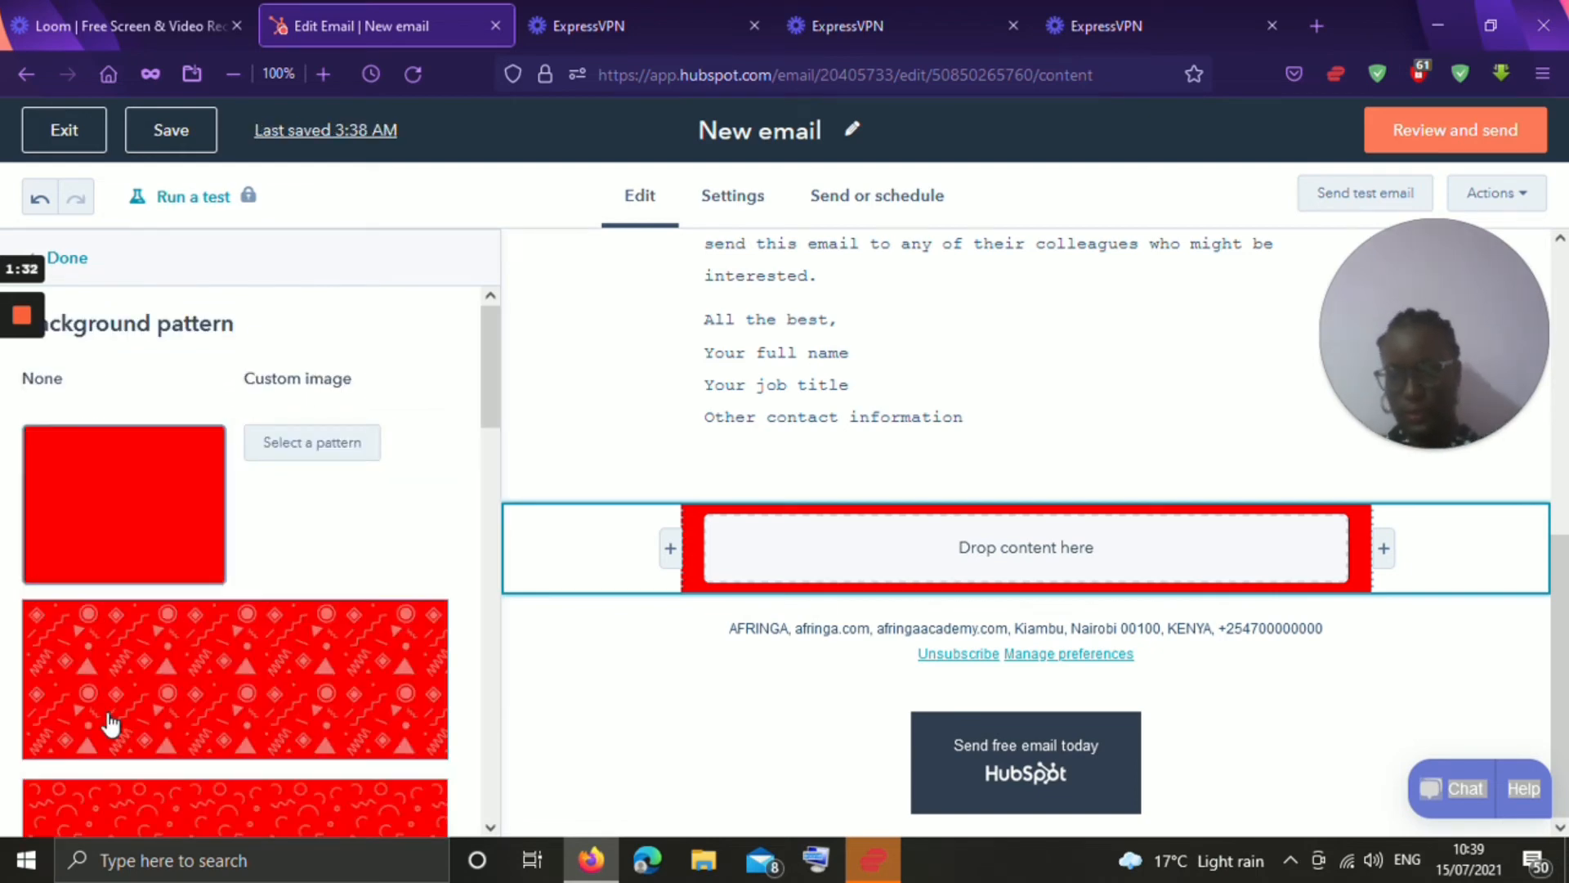
scroll(109, 720, "down", 10)
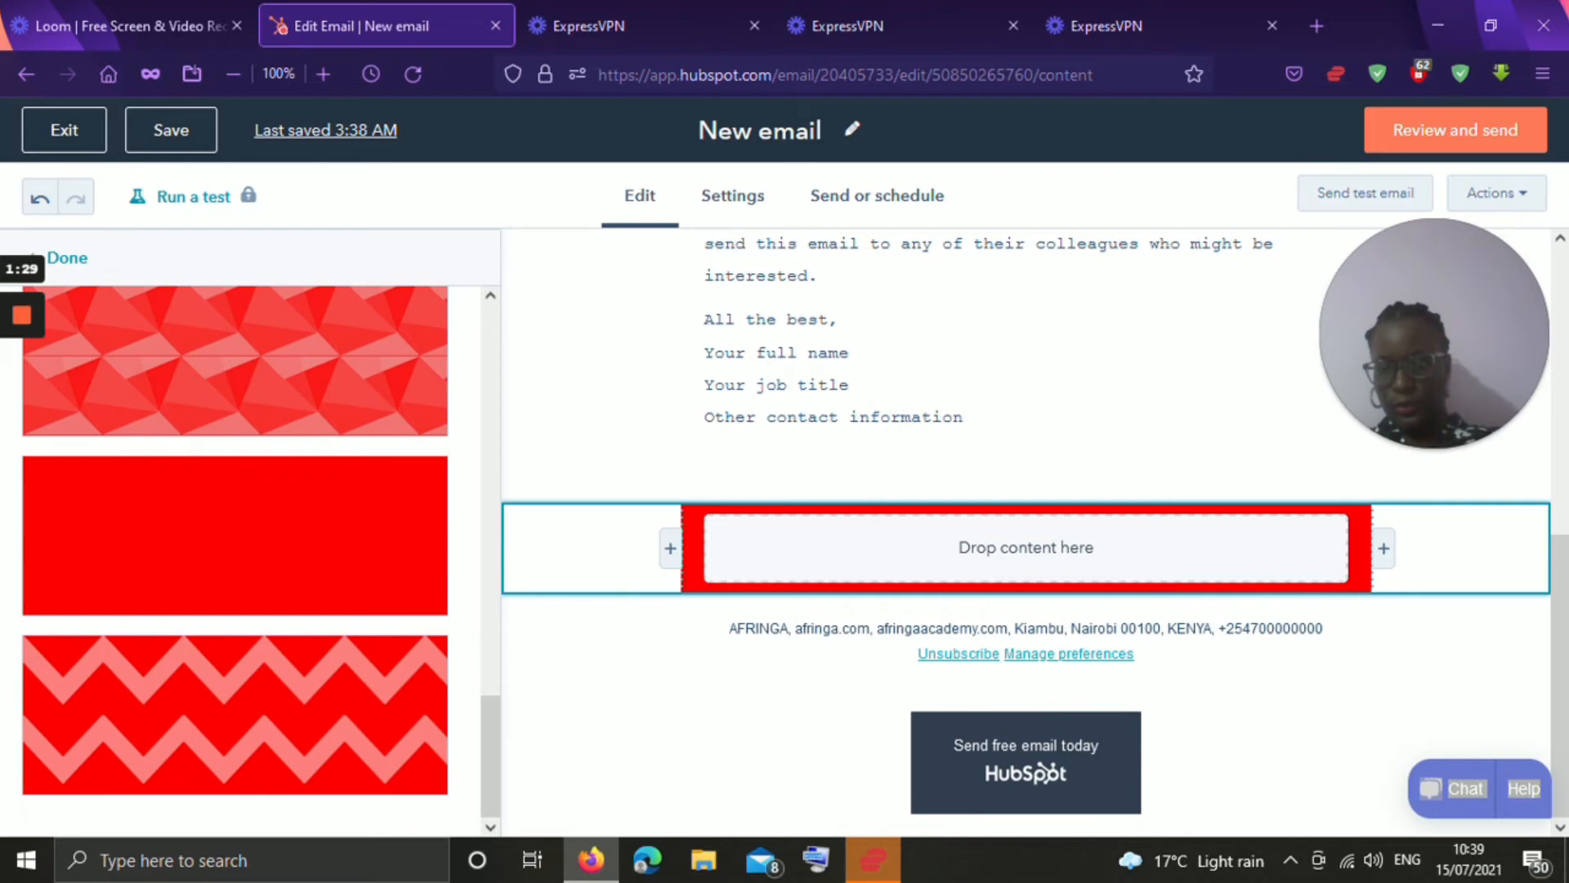
left_click(378, 548)
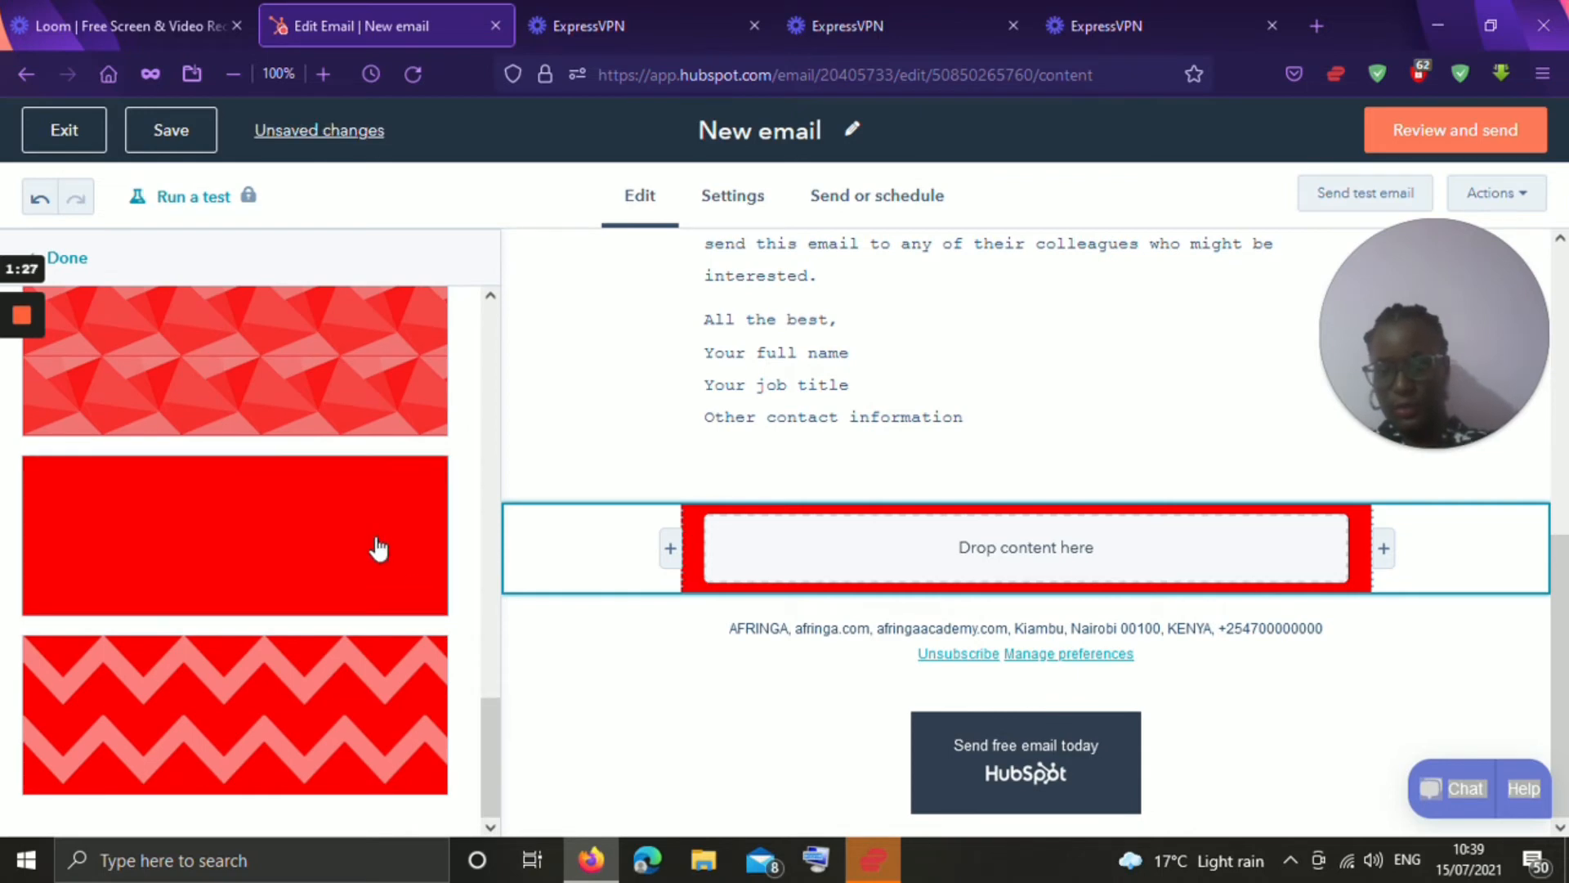
left_click(365, 345)
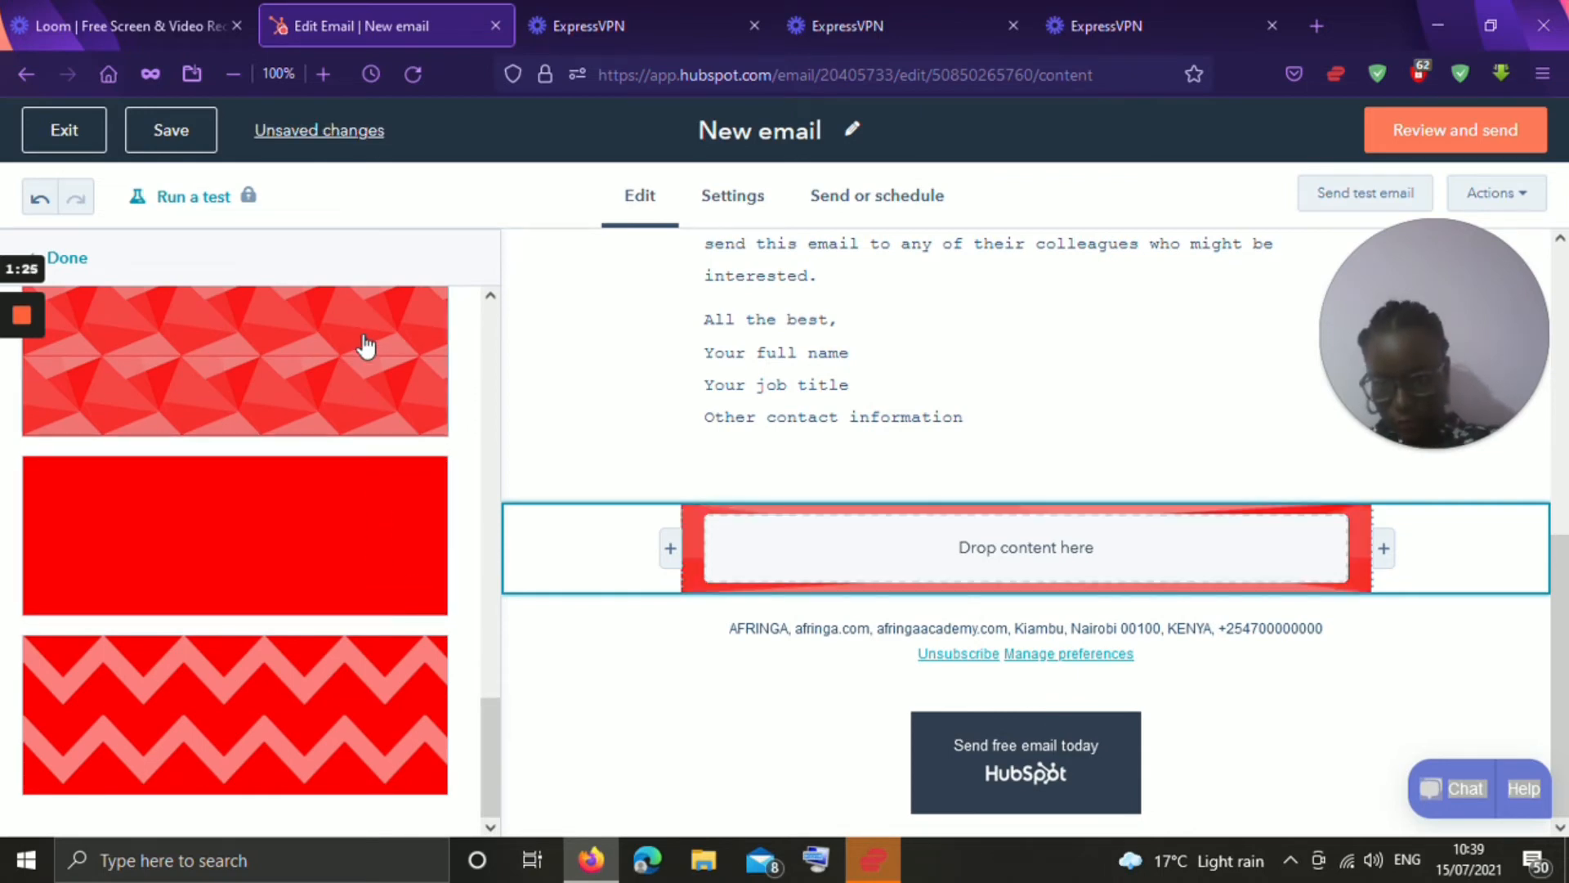
left_click(86, 275)
left_click(85, 272)
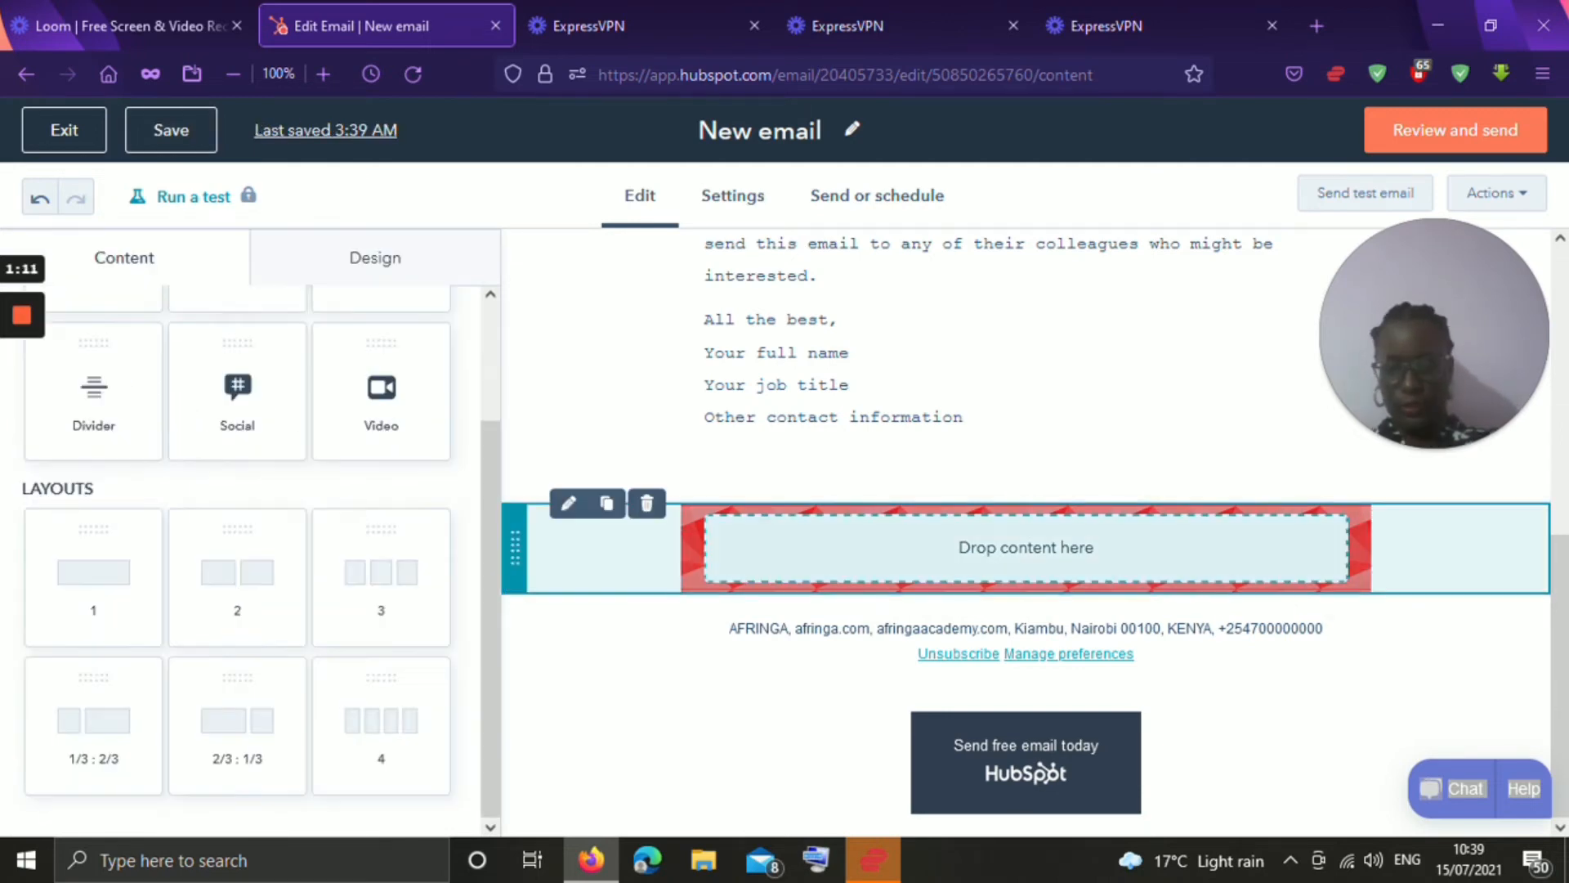
- Recheck the patterned section's layout settings, and add a text module inside that section
left_click(569, 503)
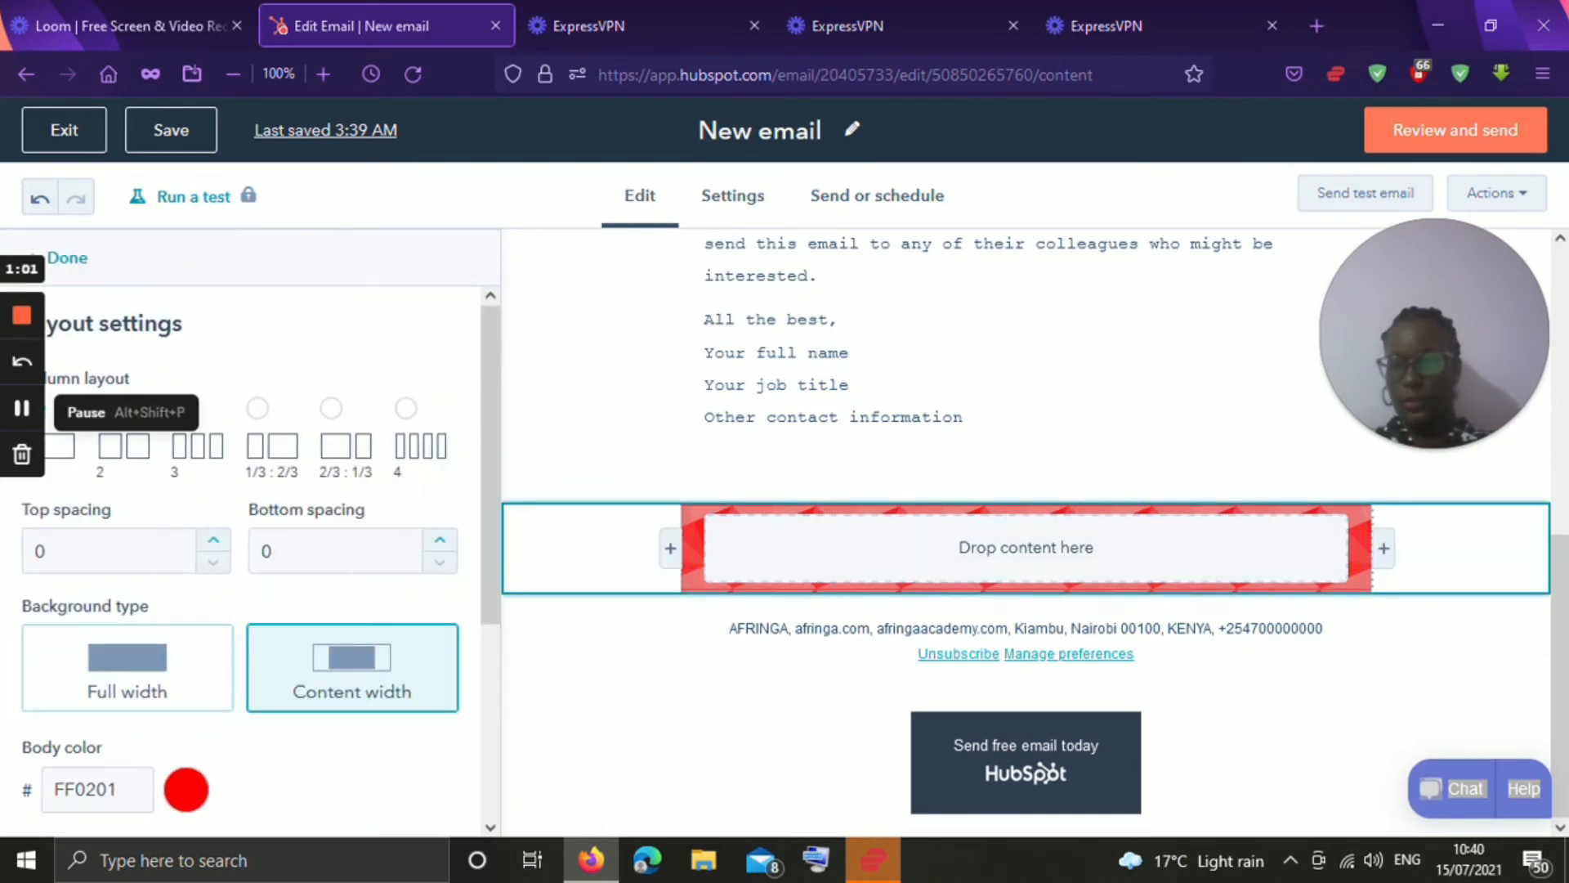
left_click(84, 261)
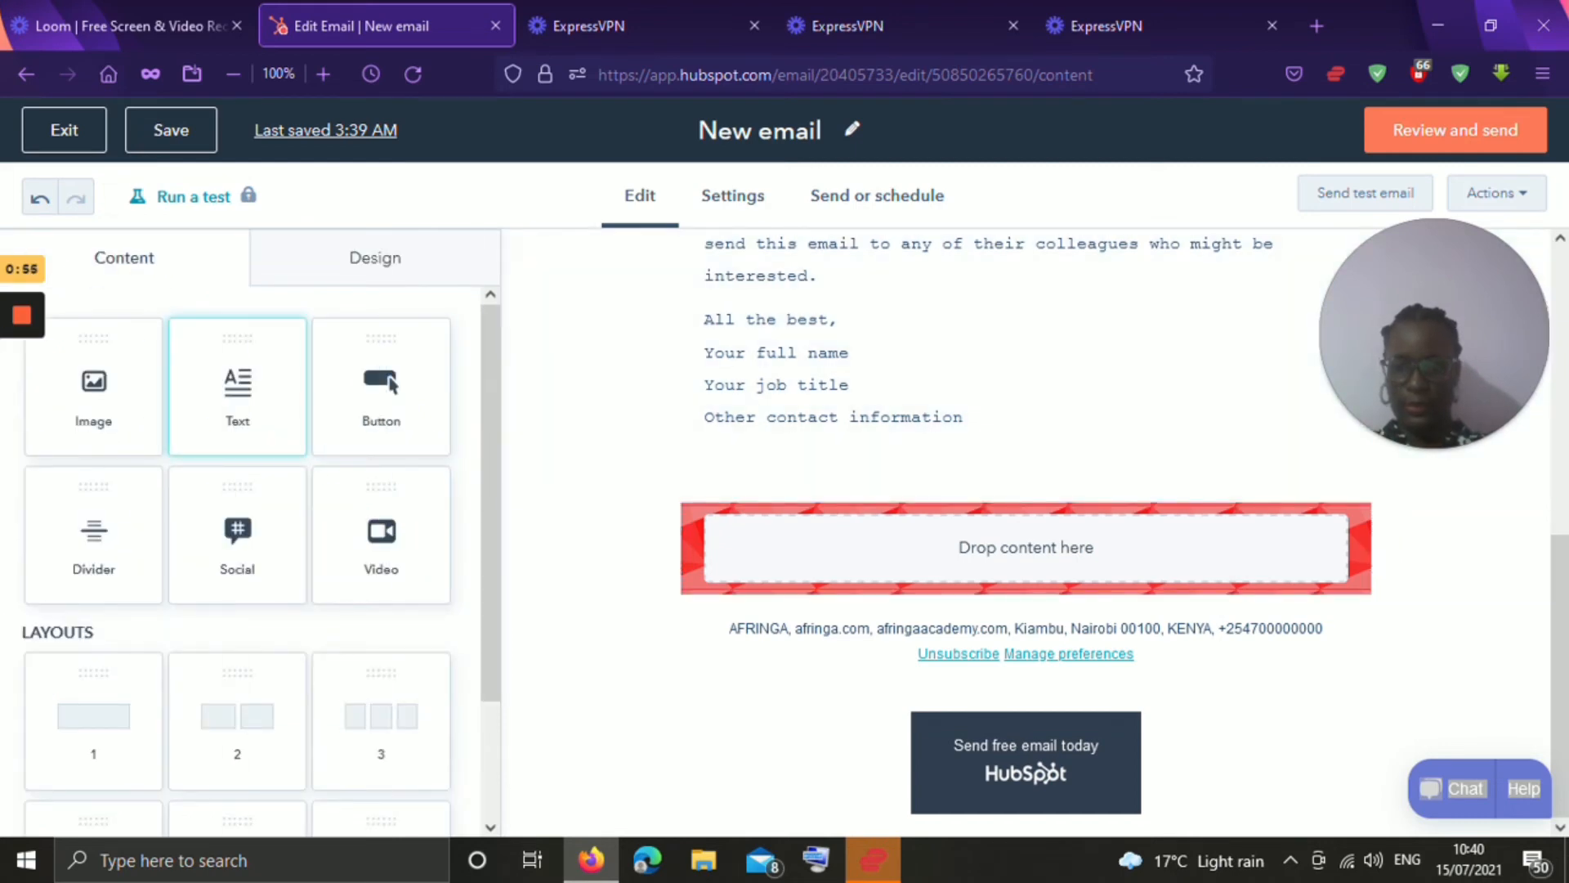
left_click_drag(237, 384, 806, 523)
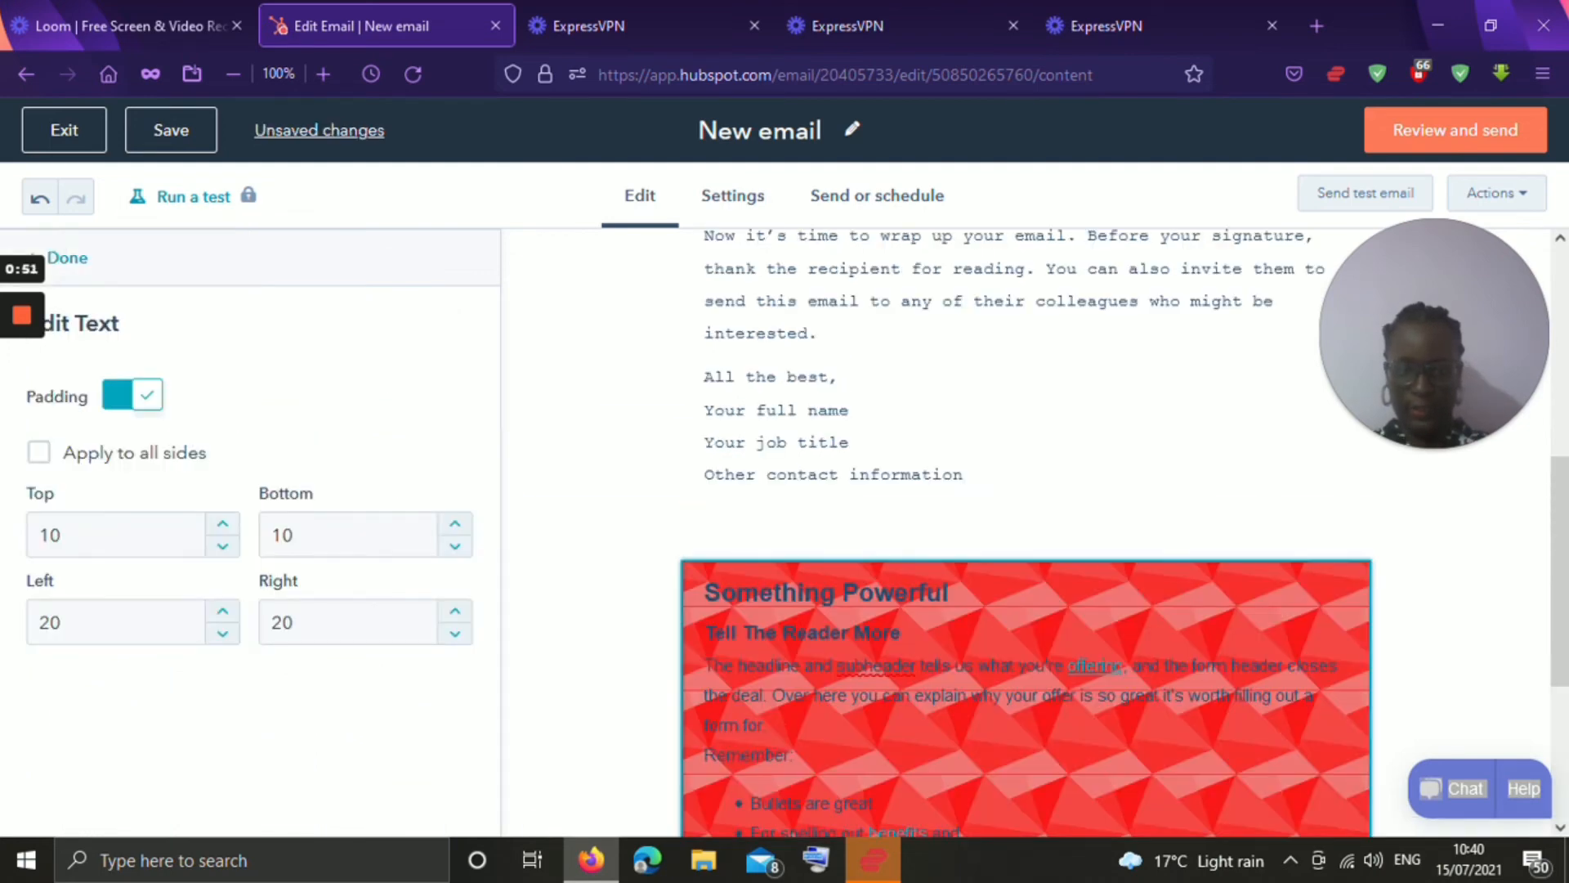
left_click_drag(1560, 572, 1560, 703)
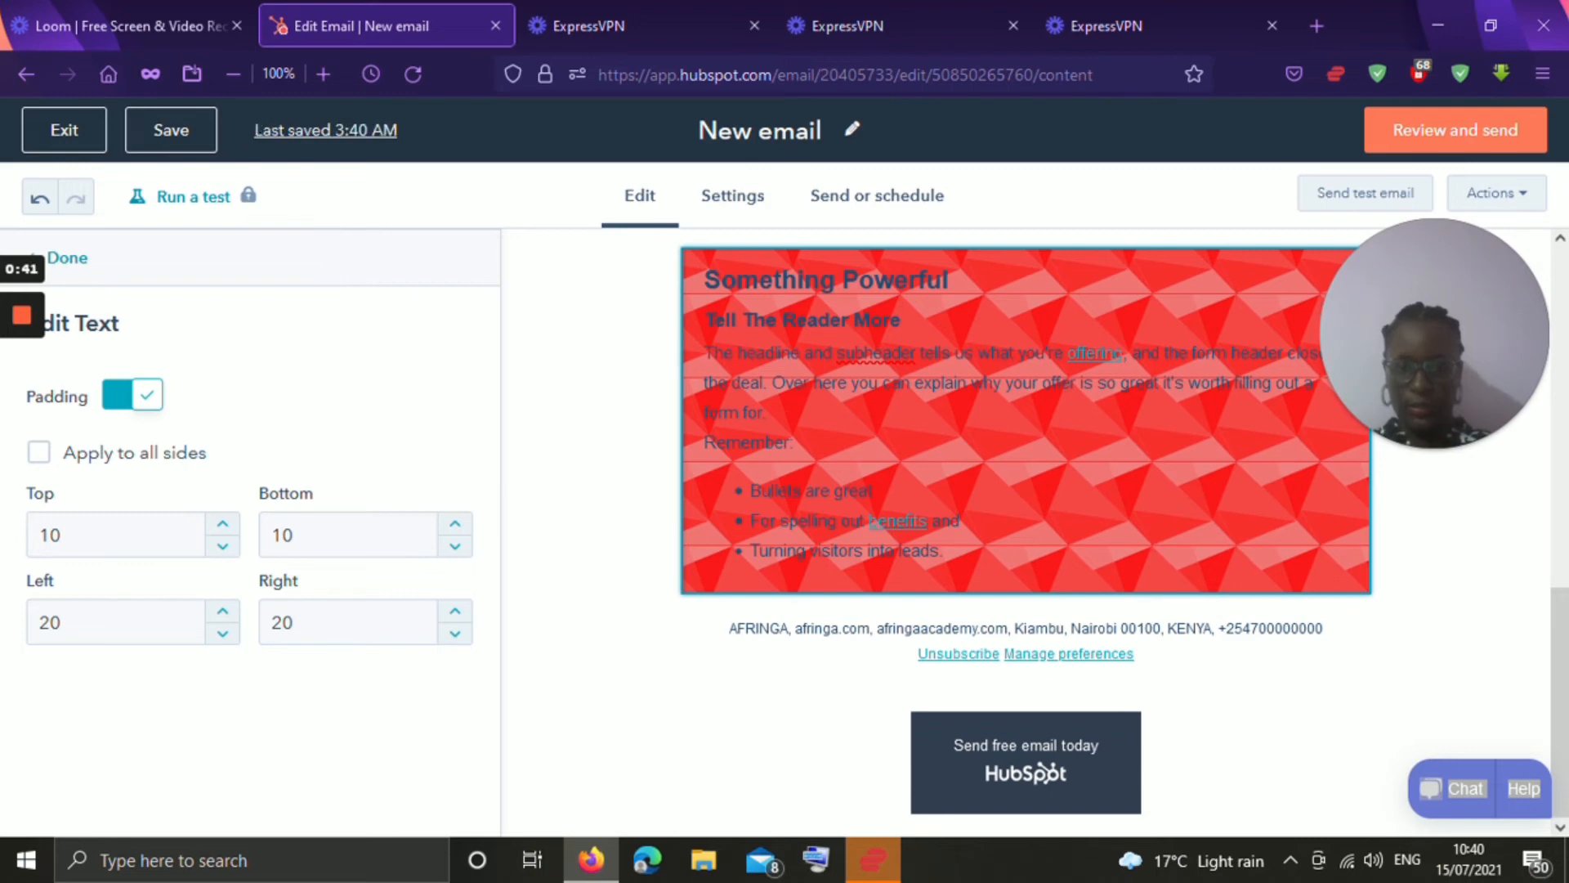
- Replace the text module's "Something Powerful" heading with "CAKE SPACE" and add an empty line below it
left_click_drag(705, 283, 951, 287)
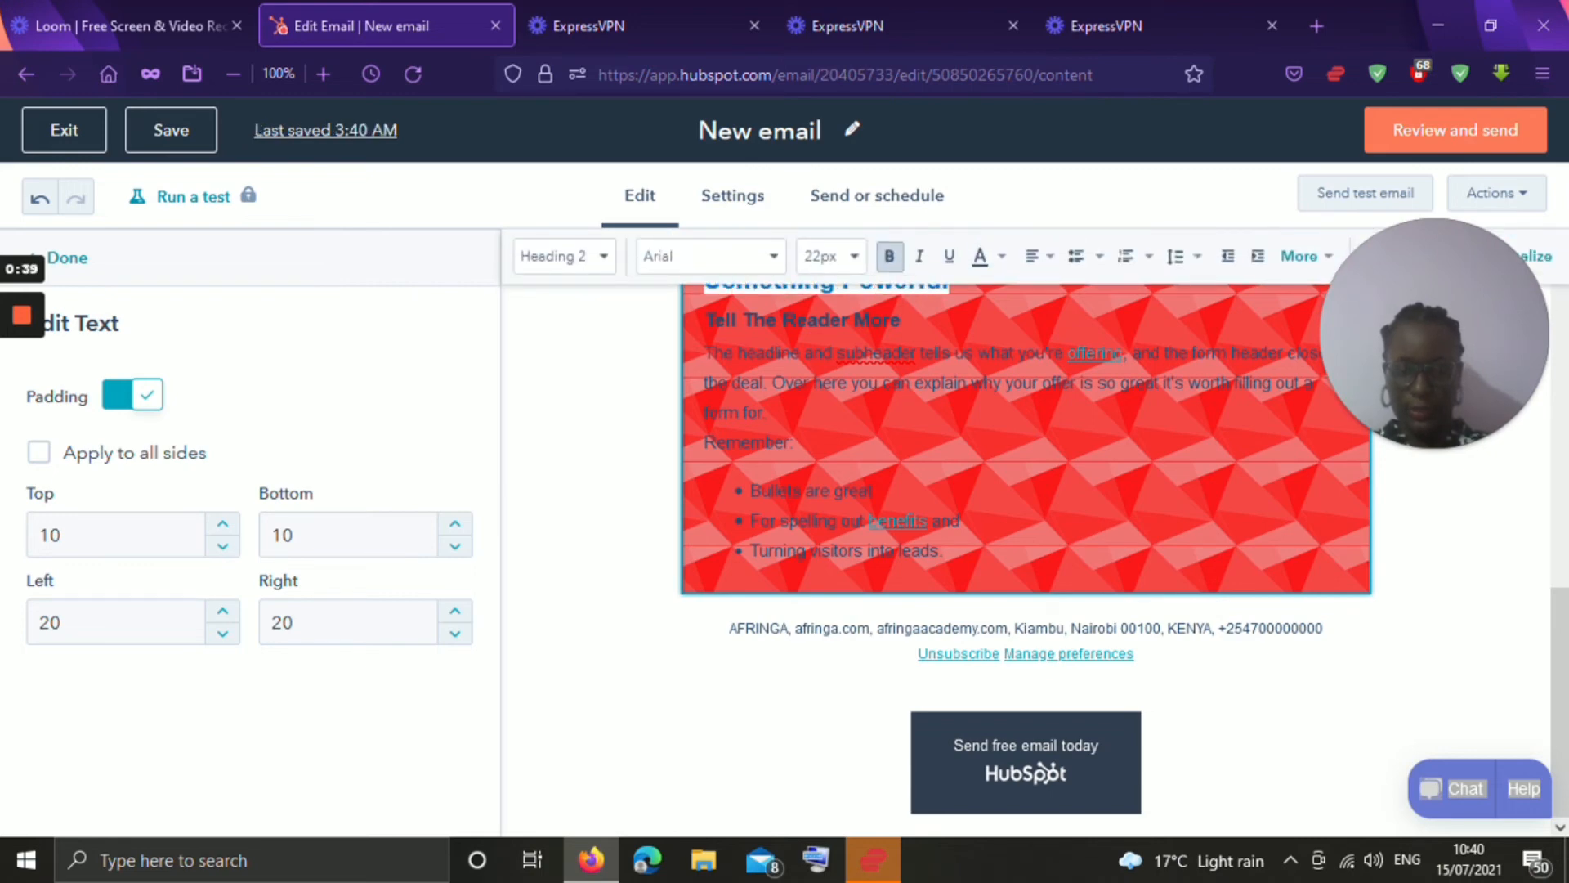
key("BackSpace")
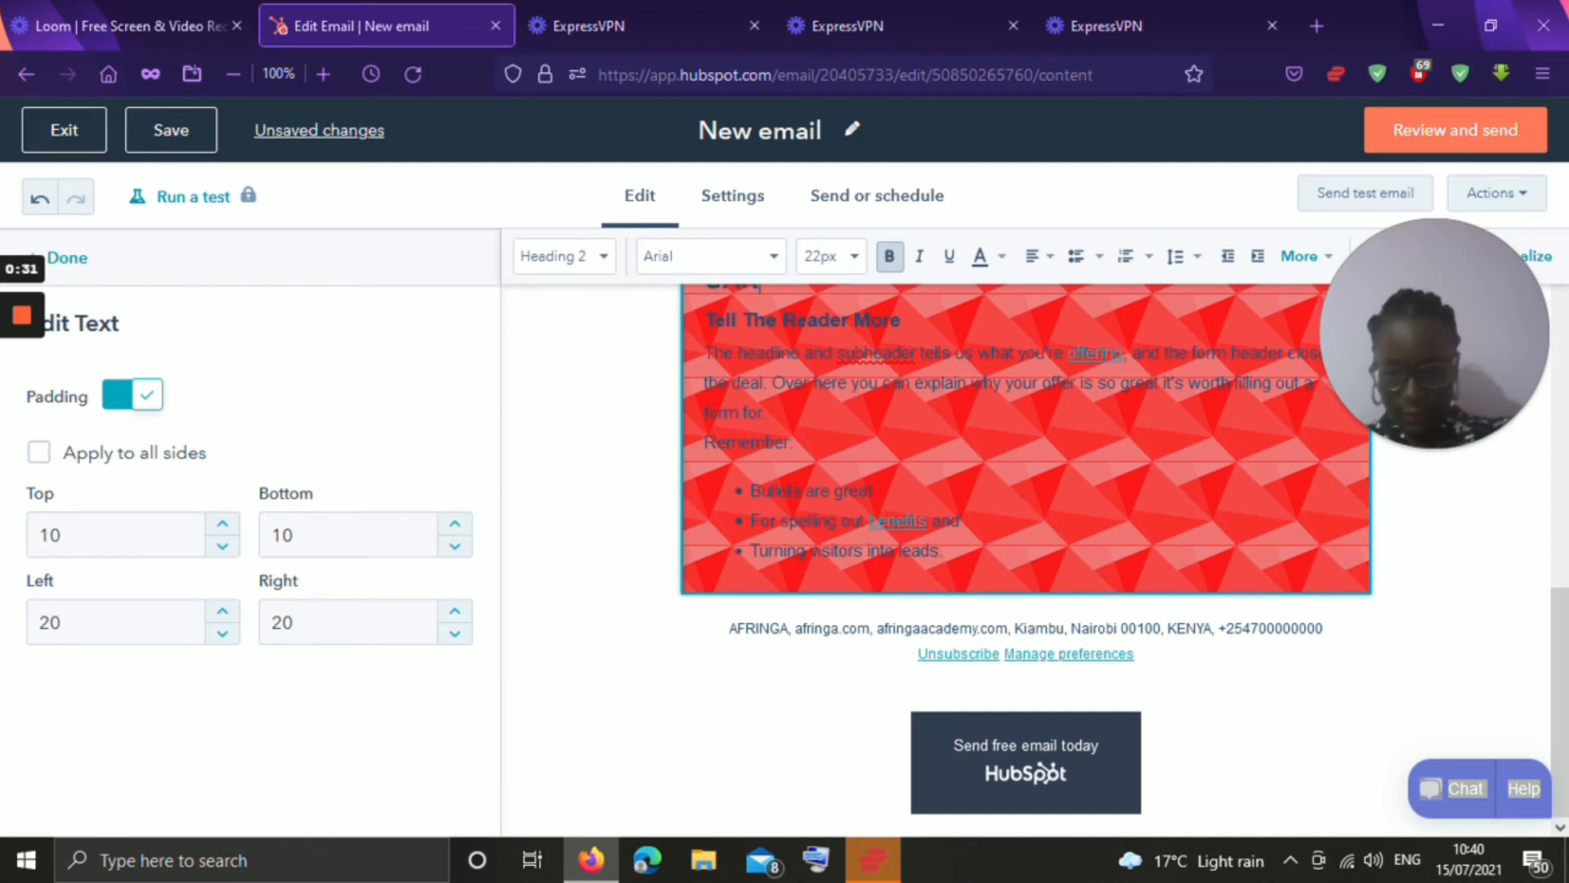
type("E SAL")
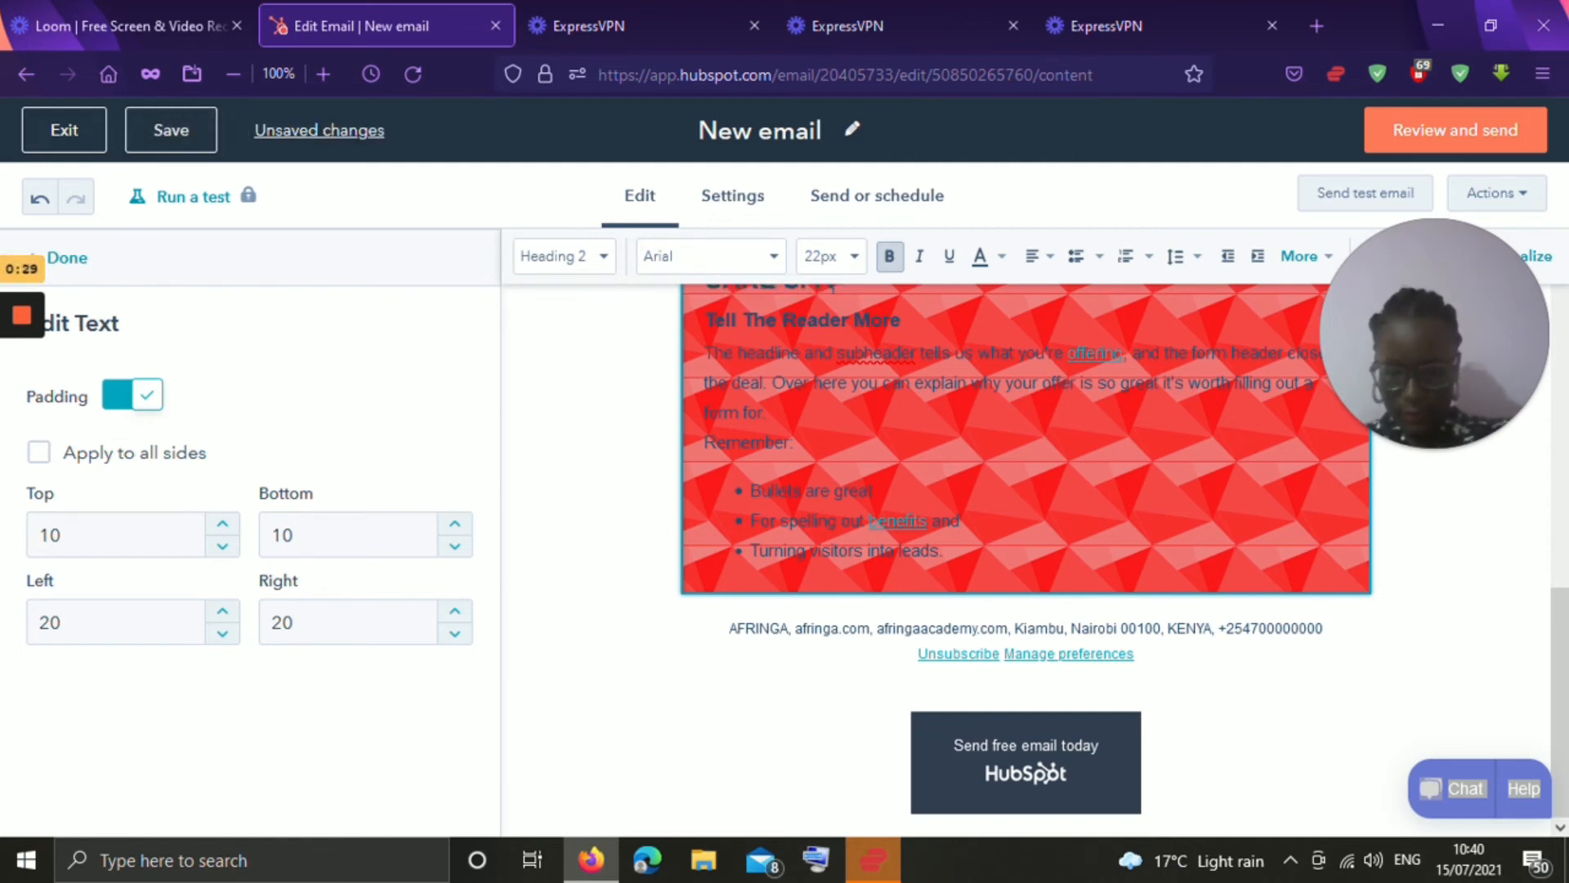
type("CE")
key("Return")
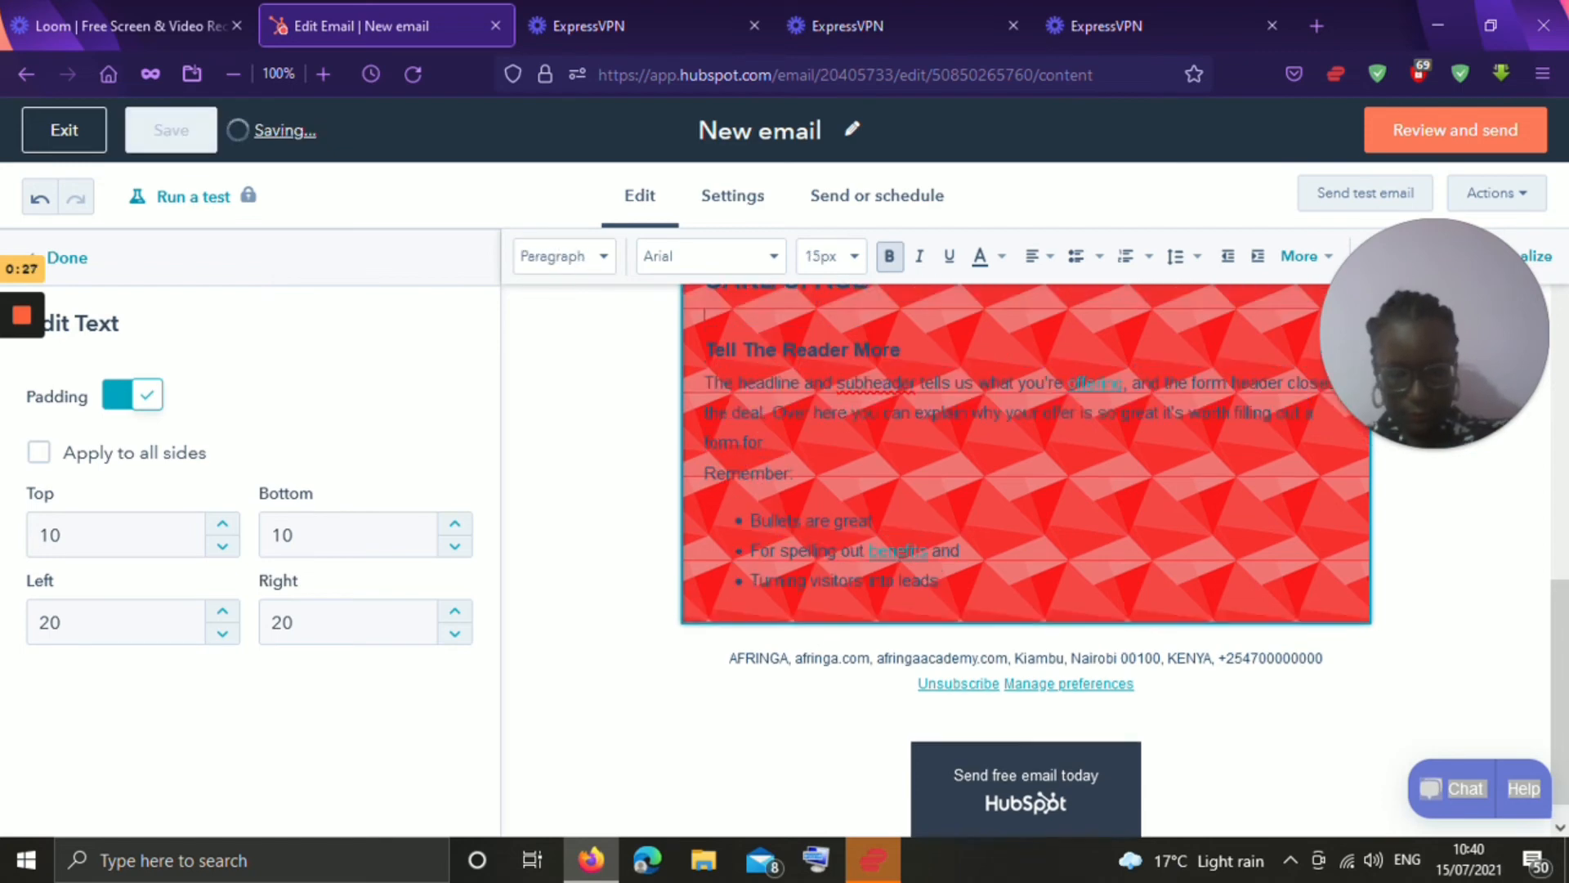
scroll(1026, 560, "up", 5)
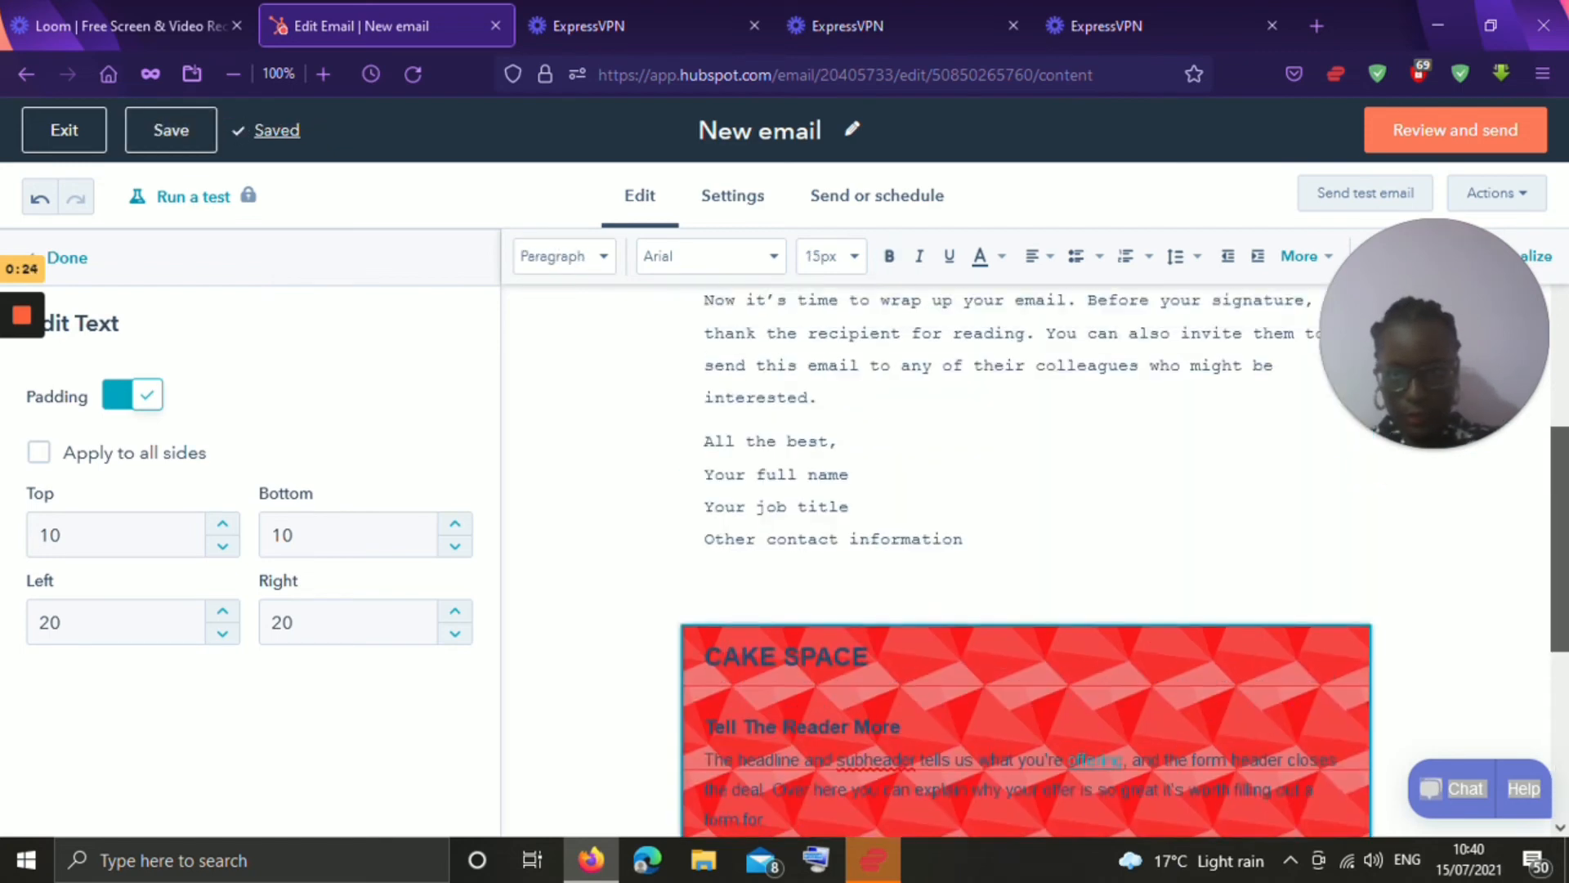
- Send a test version of the email to the preselected recipient address
scroll(1026, 560, "down", 4)
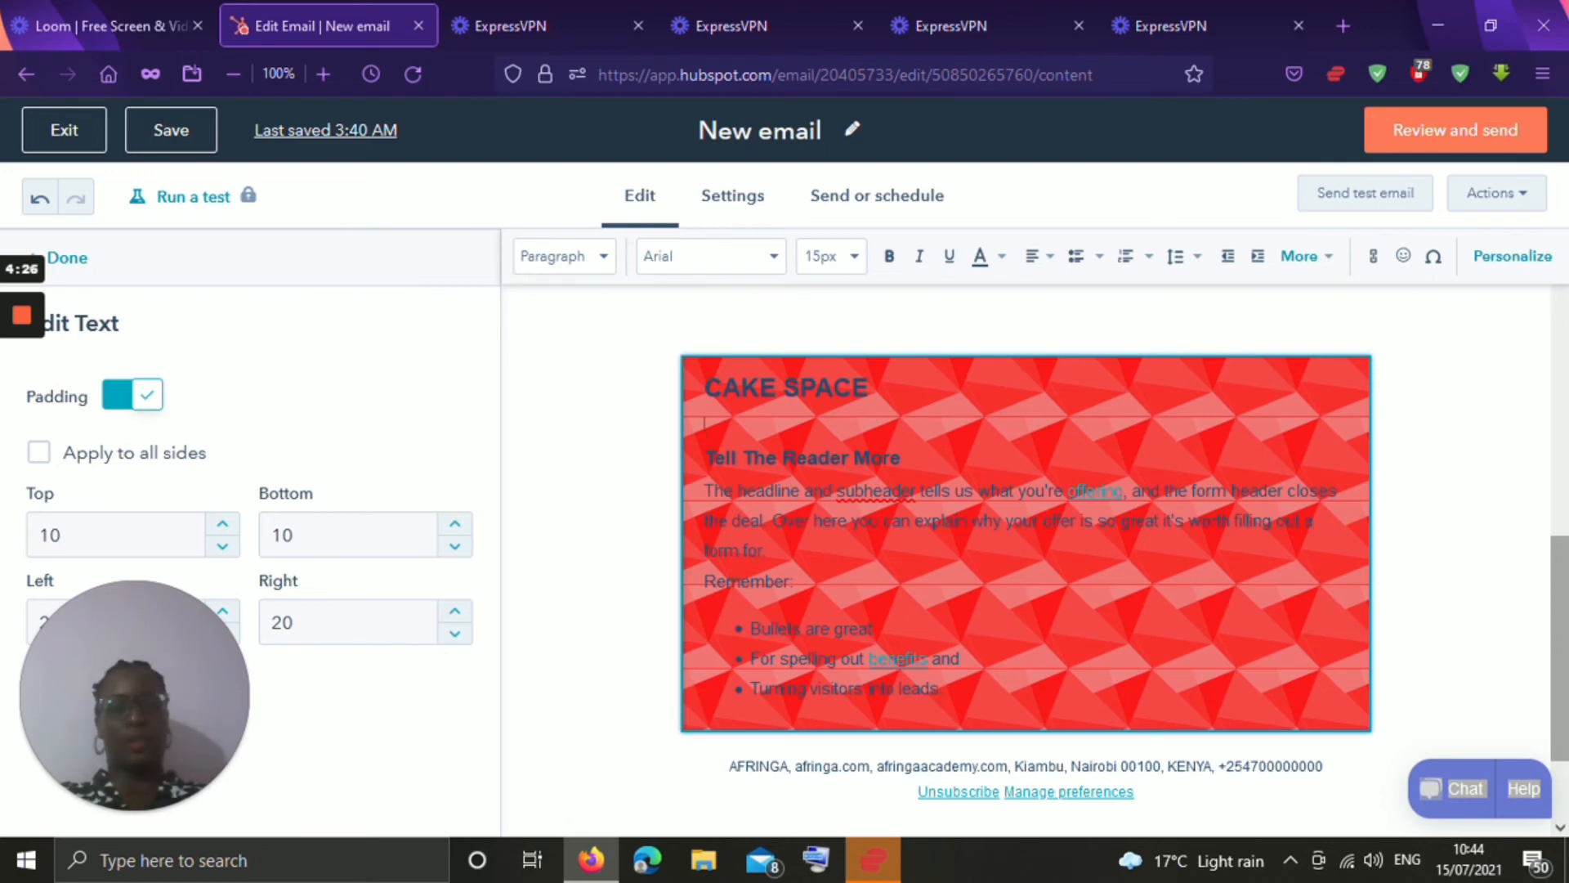
left_click(1367, 194)
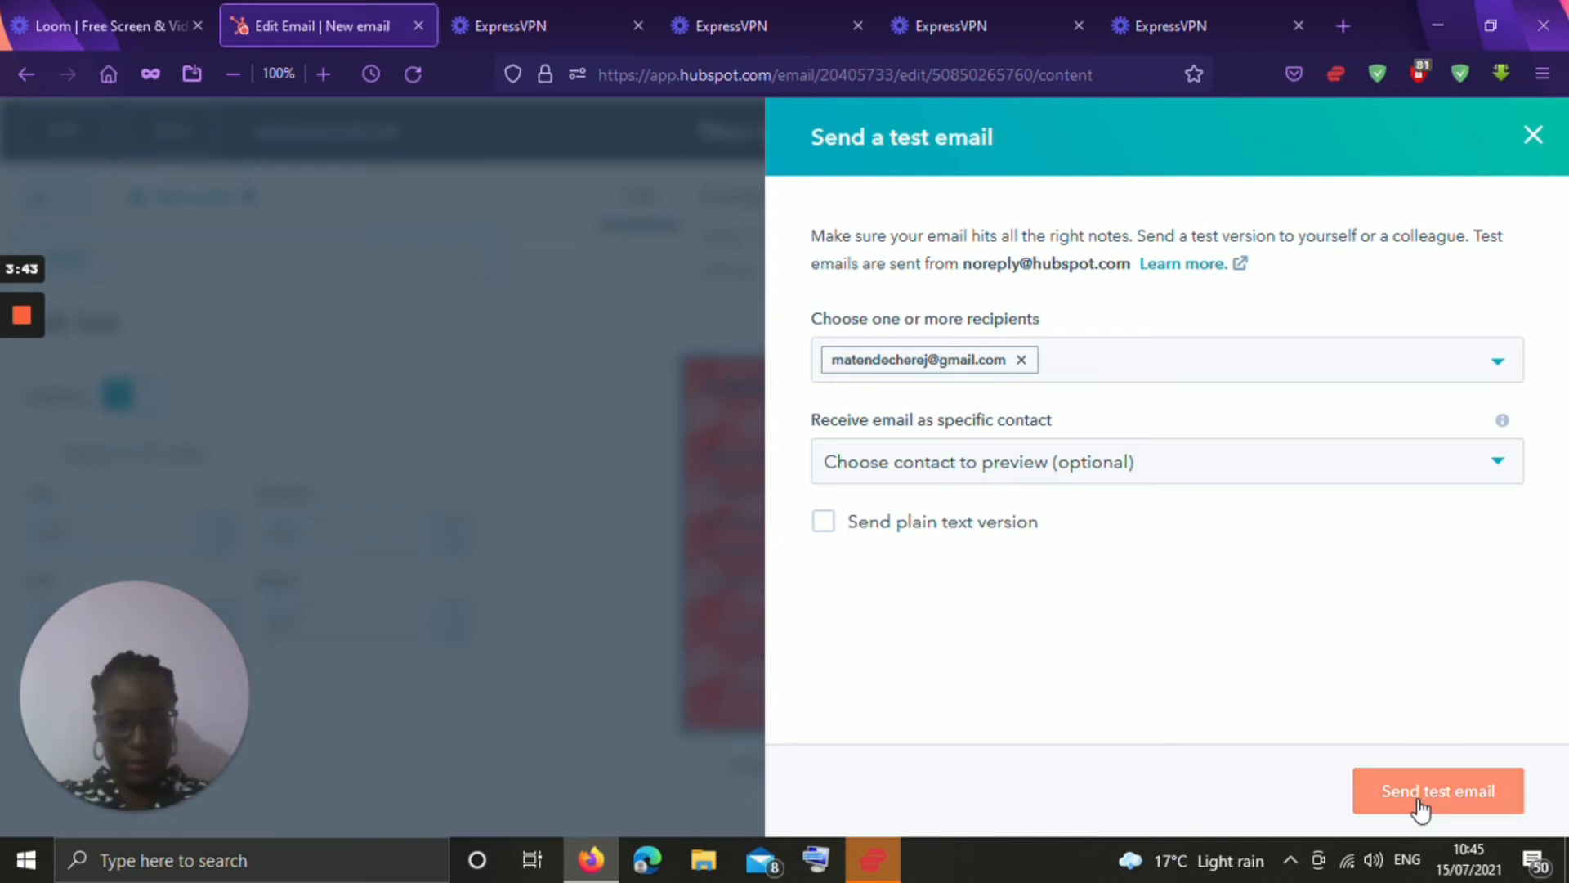
left_click(1421, 805)
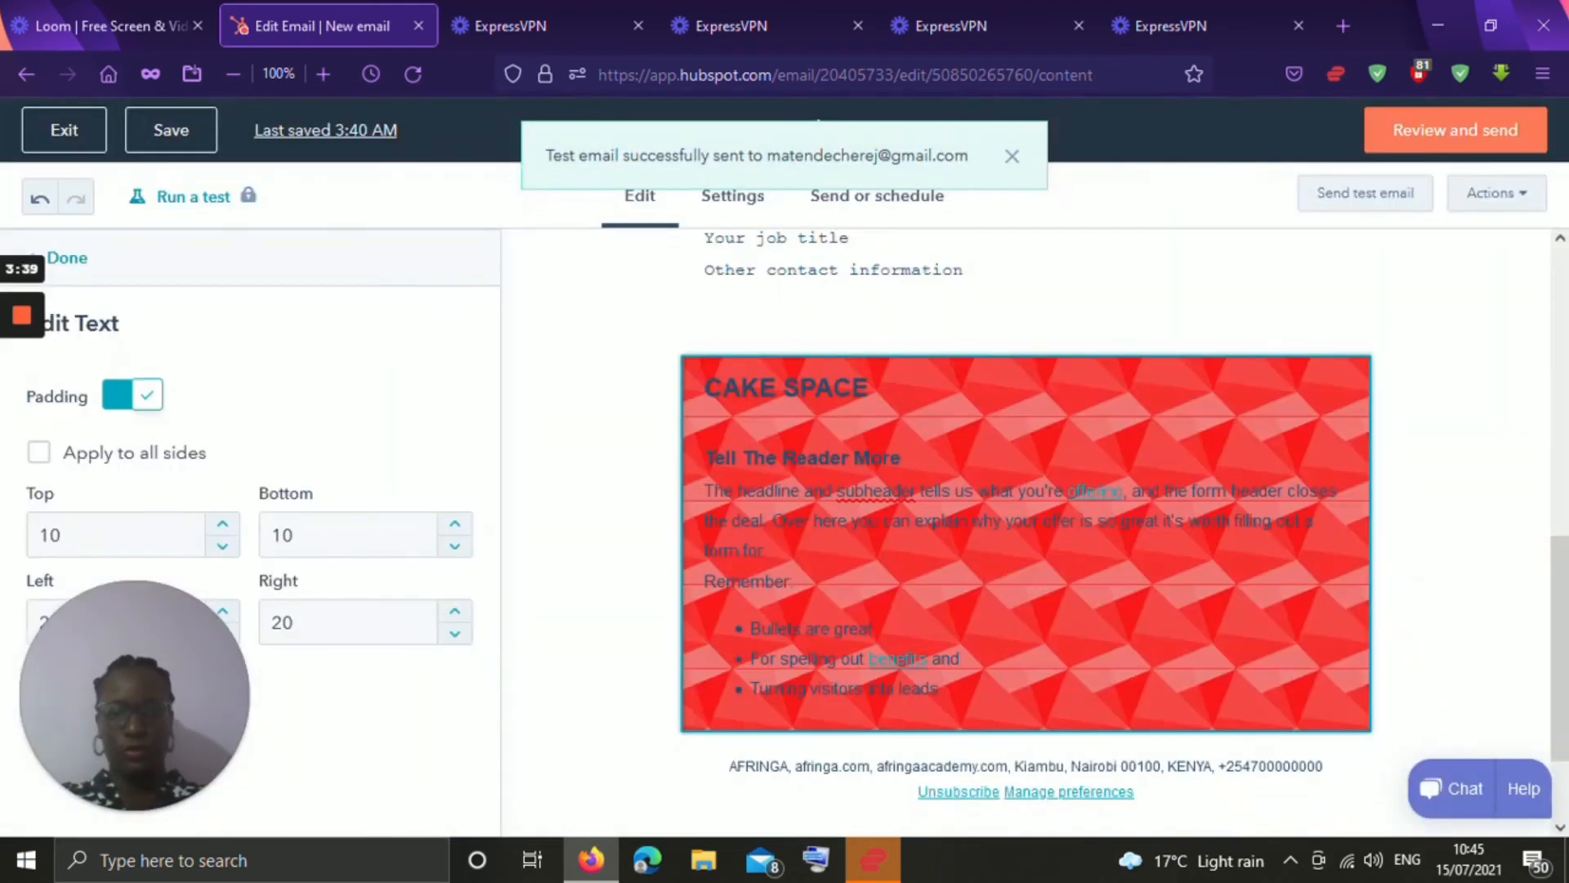
- Switch to the Mail app to view the received test email, and return to the HubSpot email editor
mouse_move(22, 316)
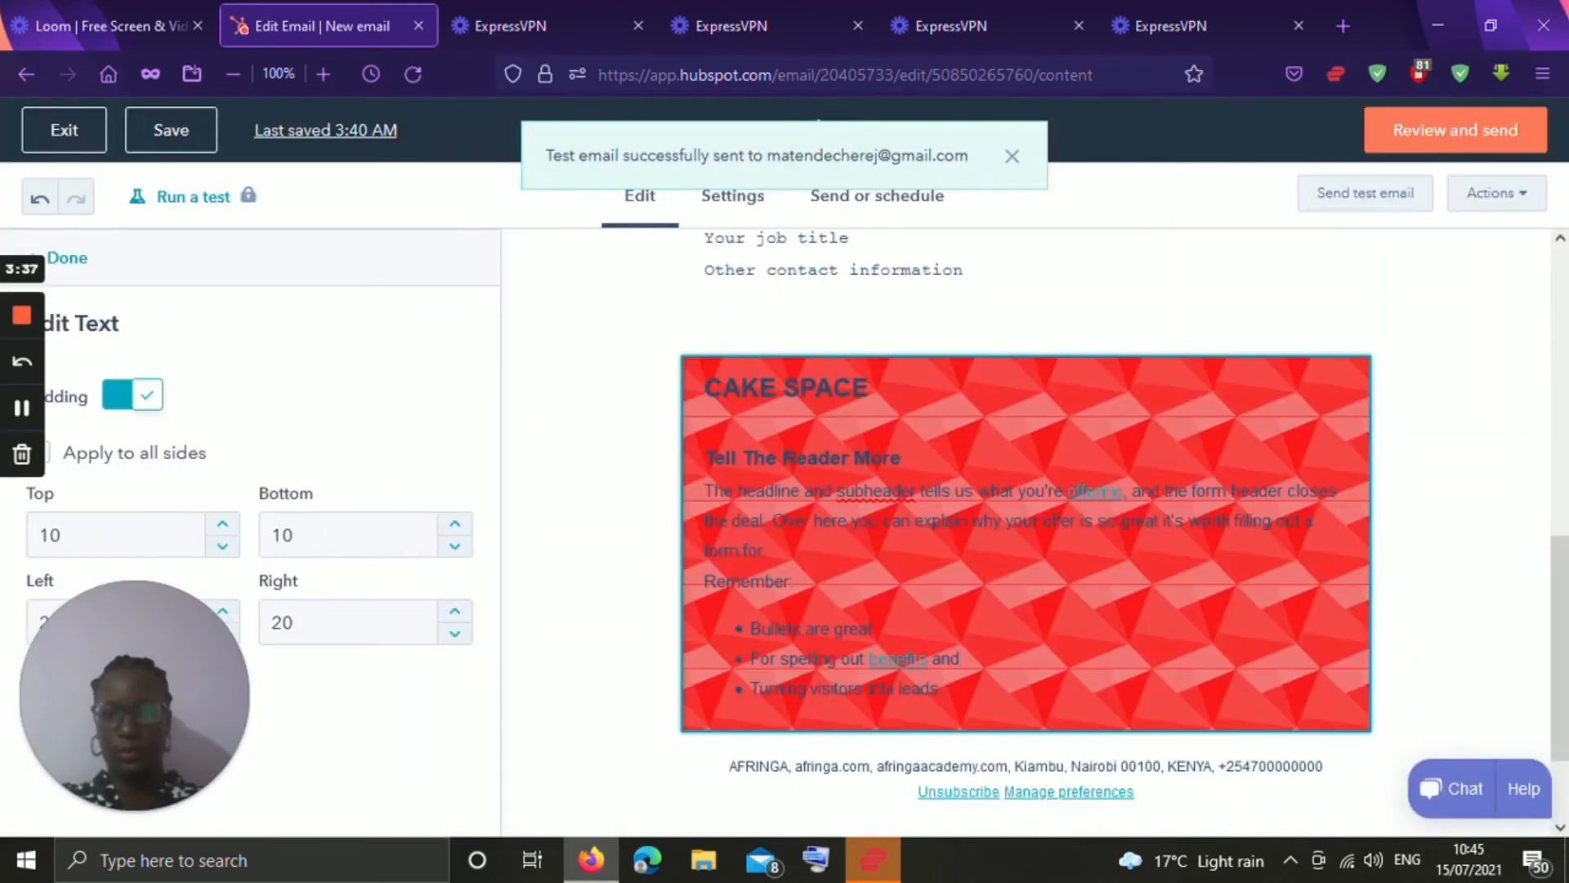
key("alt+Tab")
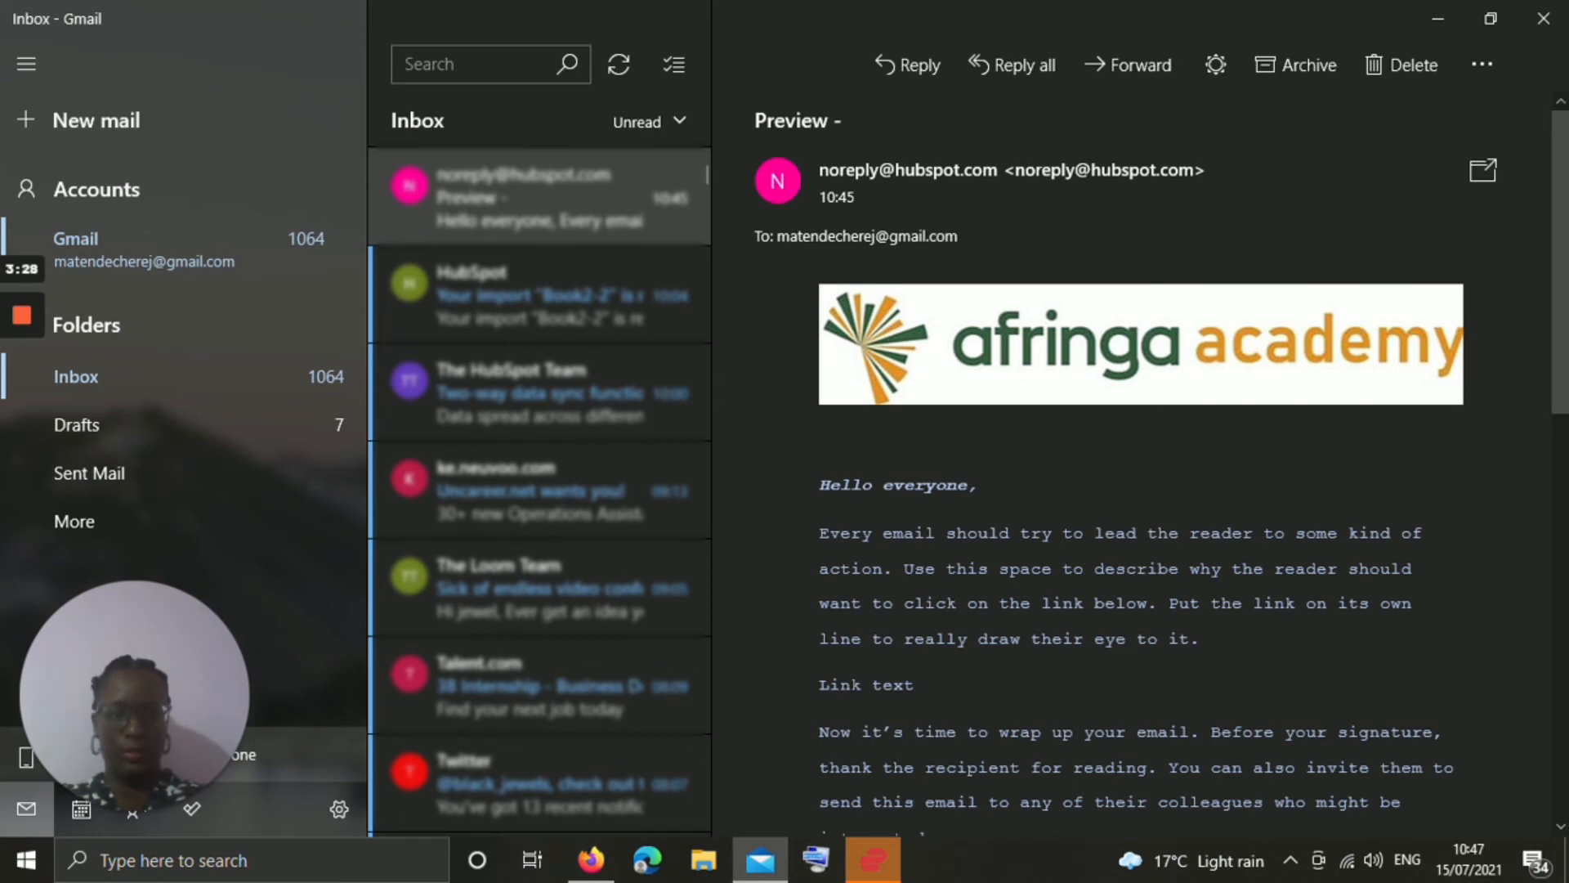
mouse_move(1560, 261)
left_mouse_down()
mouse_move(1560, 620)
mouse_move(1560, 261)
left_mouse_up()
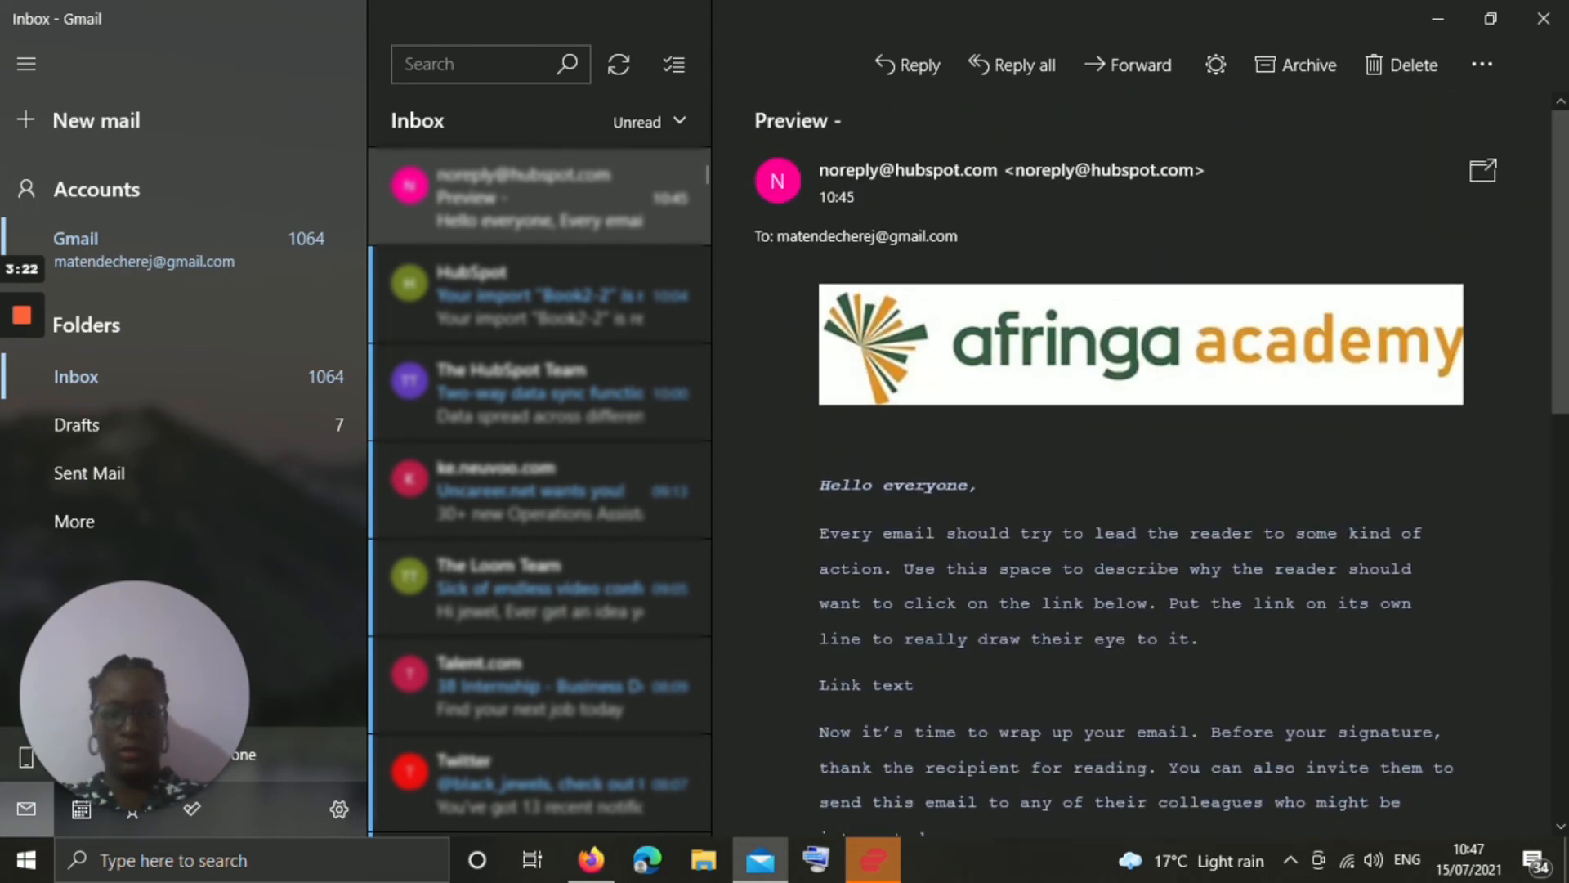
mouse_move(22, 409)
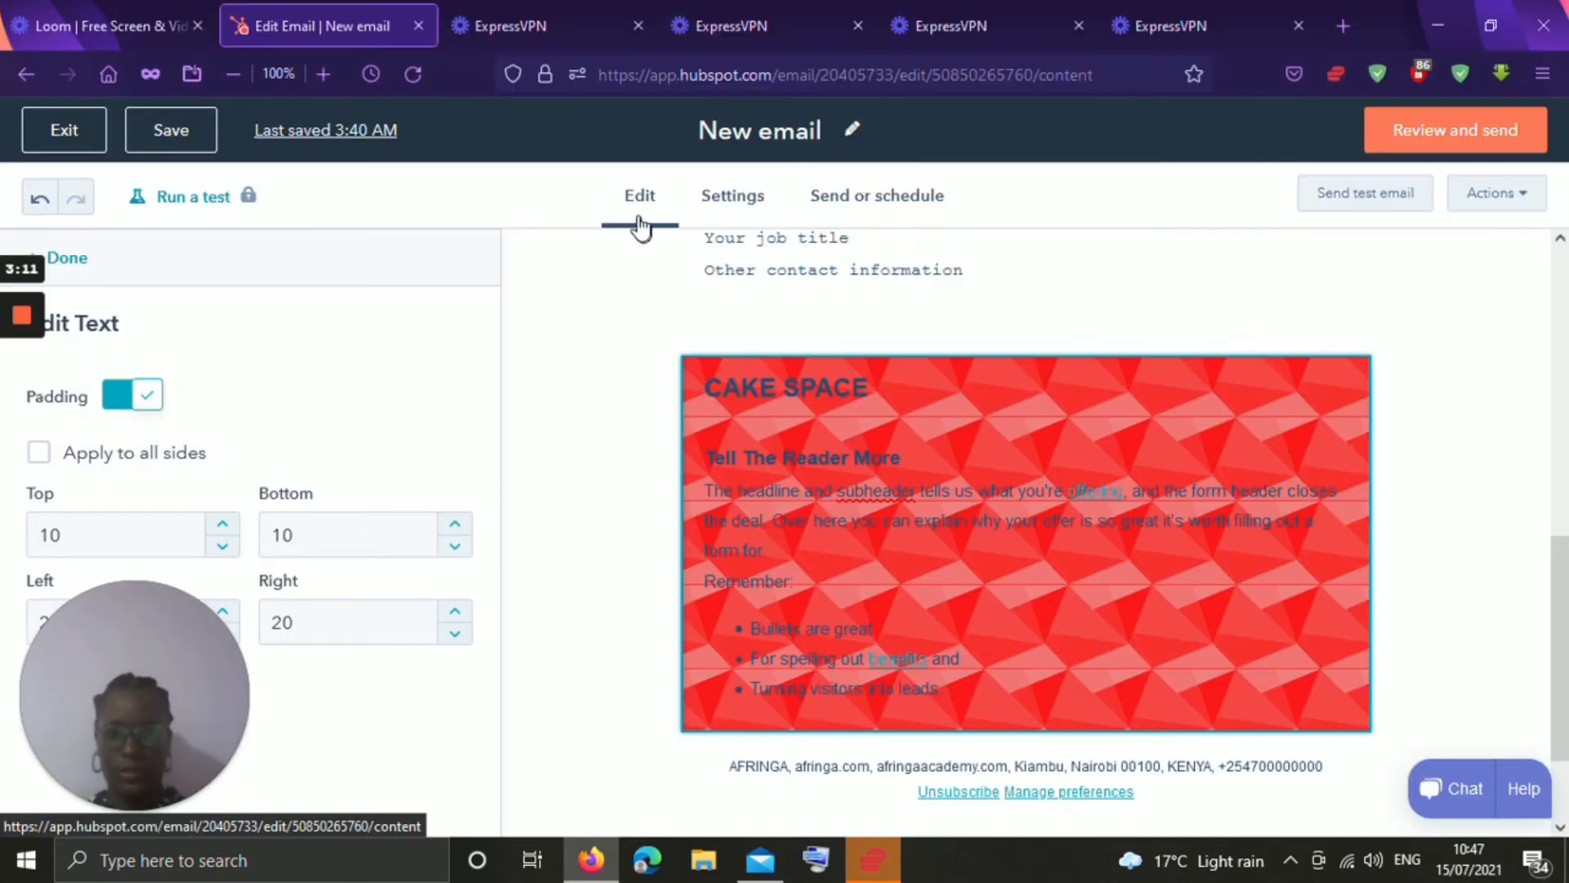
- In the email's settings, set the subject line to "PROMOTION FOR MY NEW PRODUCT" and review the remaining sender, language and subscription fields
left_click(727, 200)
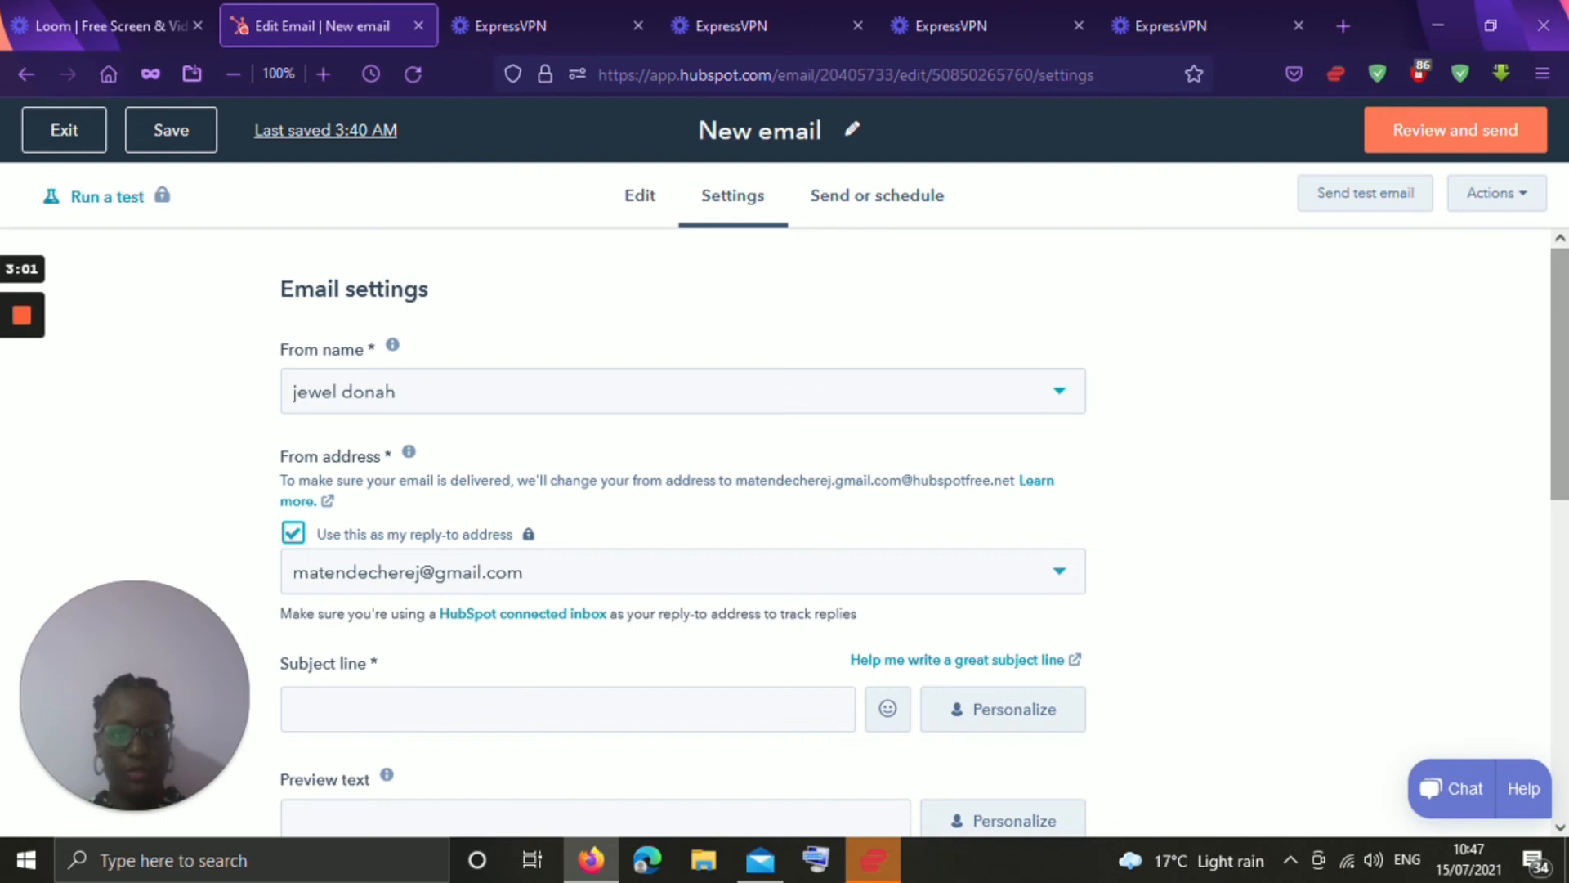
scroll(799, 542, "down", 3)
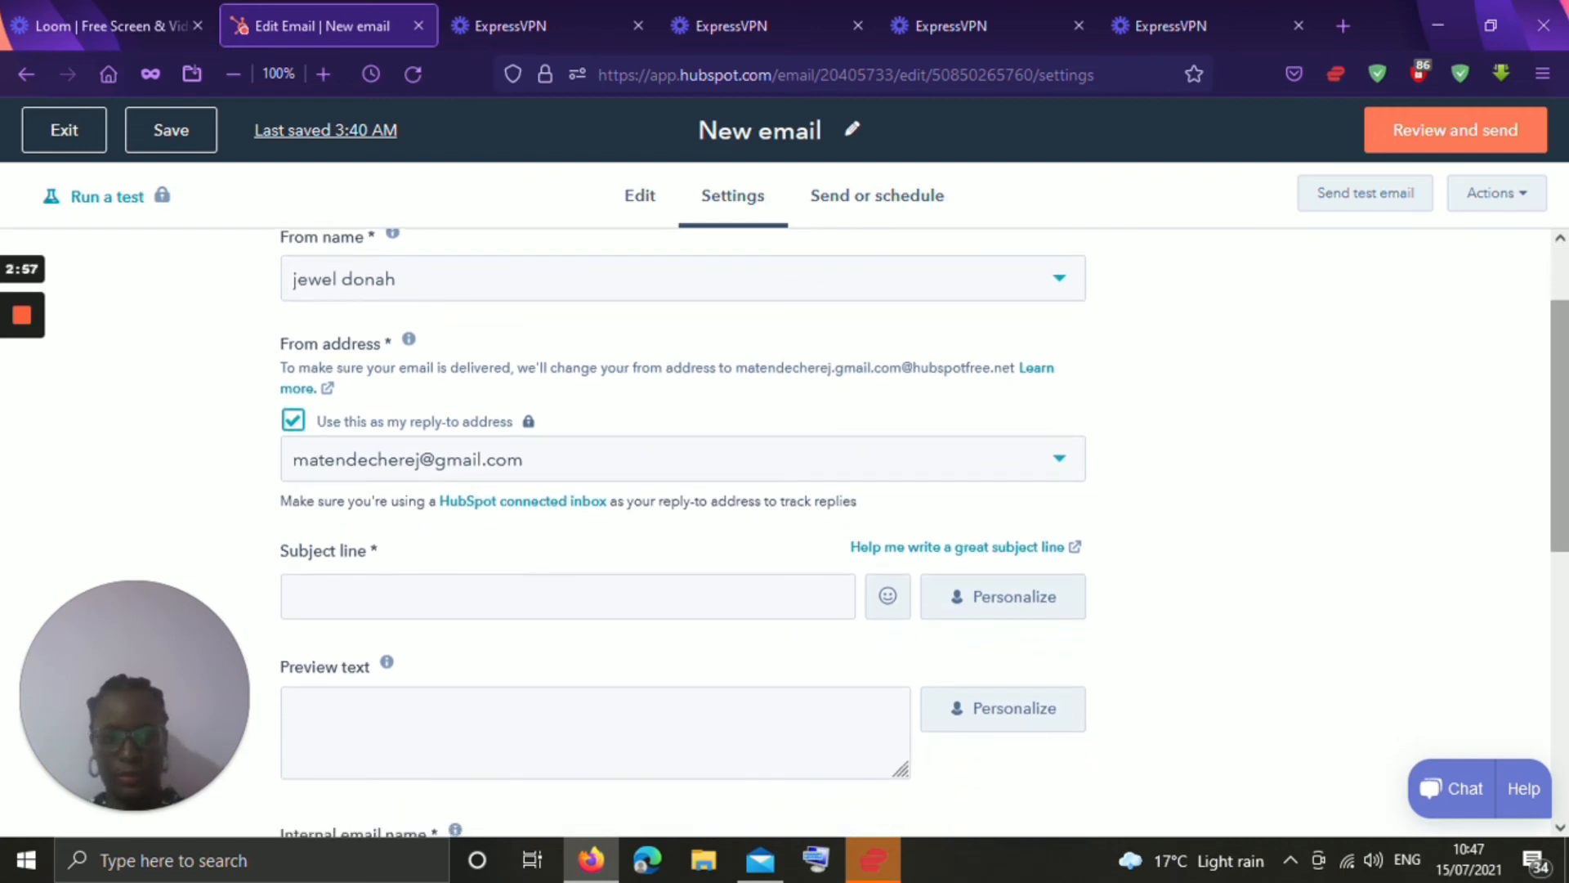
scroll(799, 542, "up", 3)
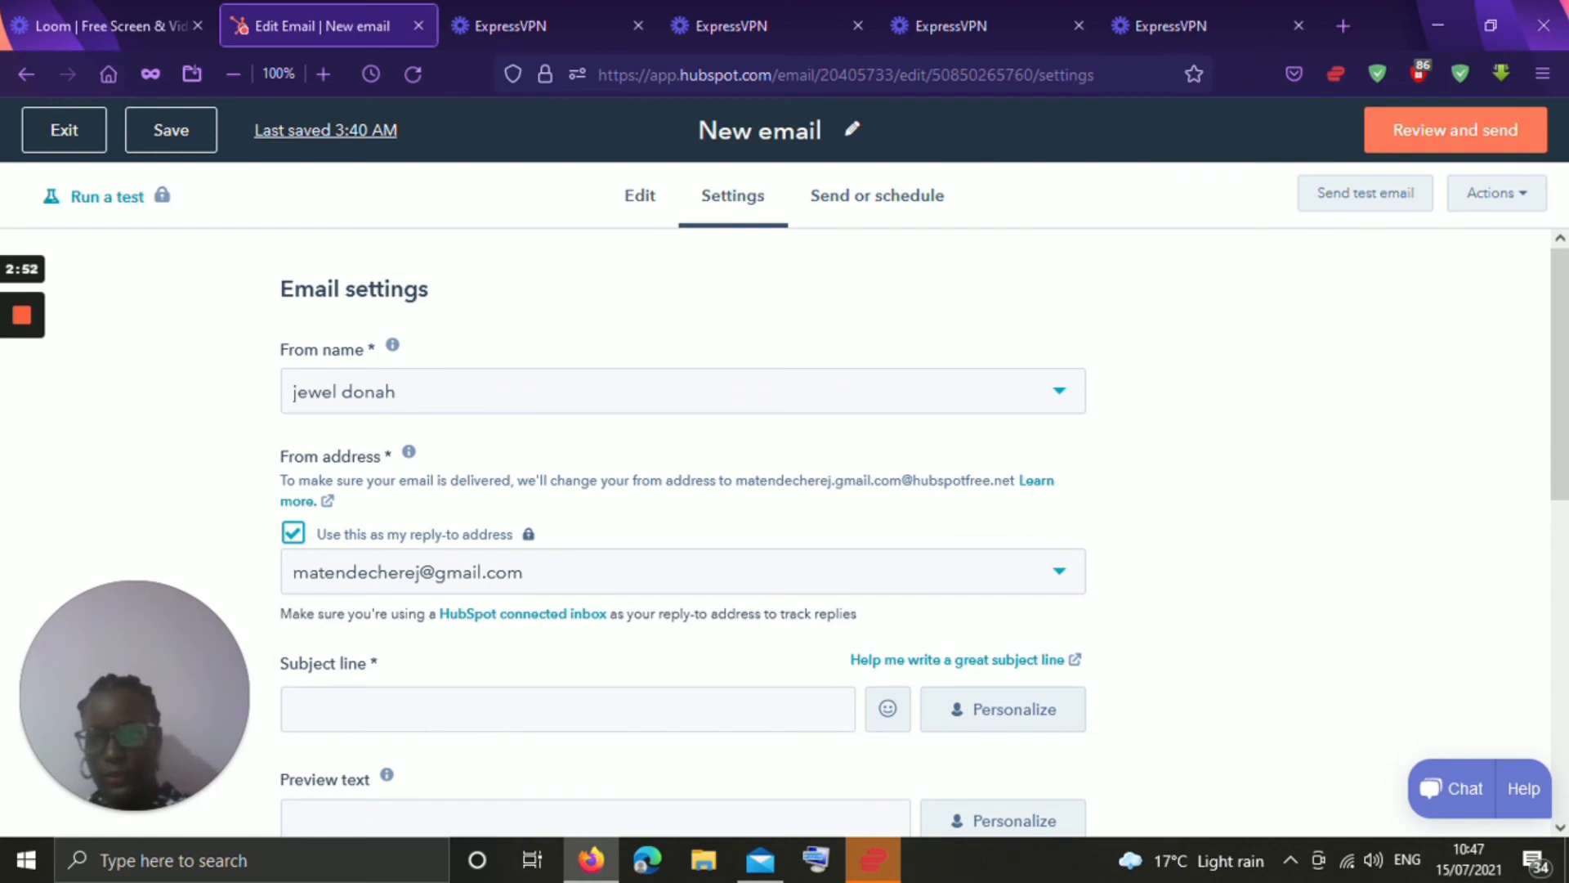
mouse_move(22, 316)
scroll(682, 531, "down", 4)
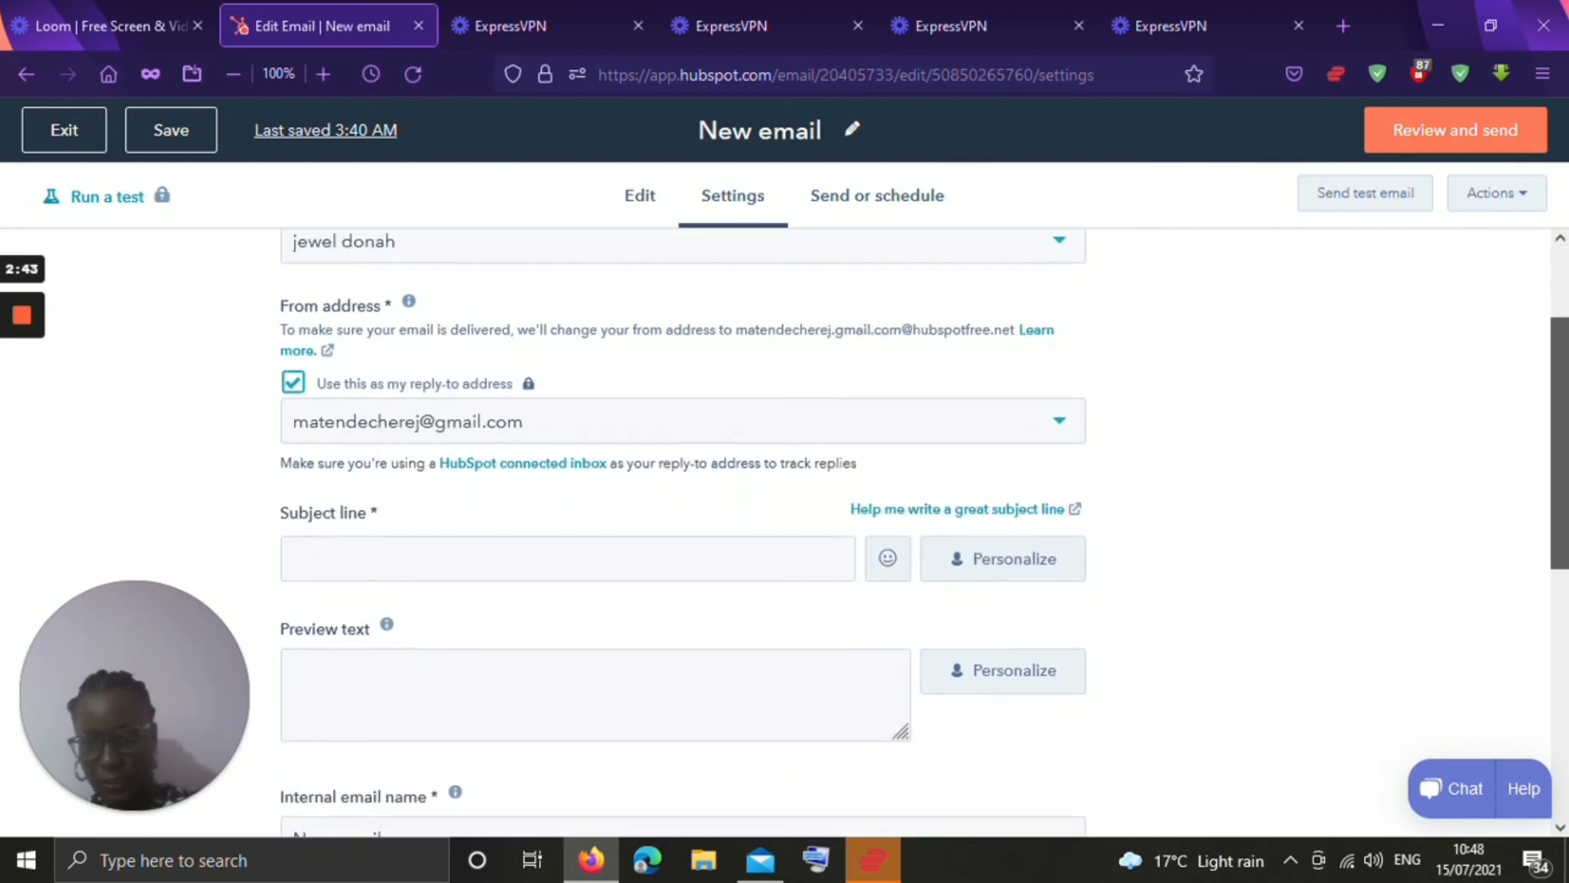
scroll(682, 531, "down", 1)
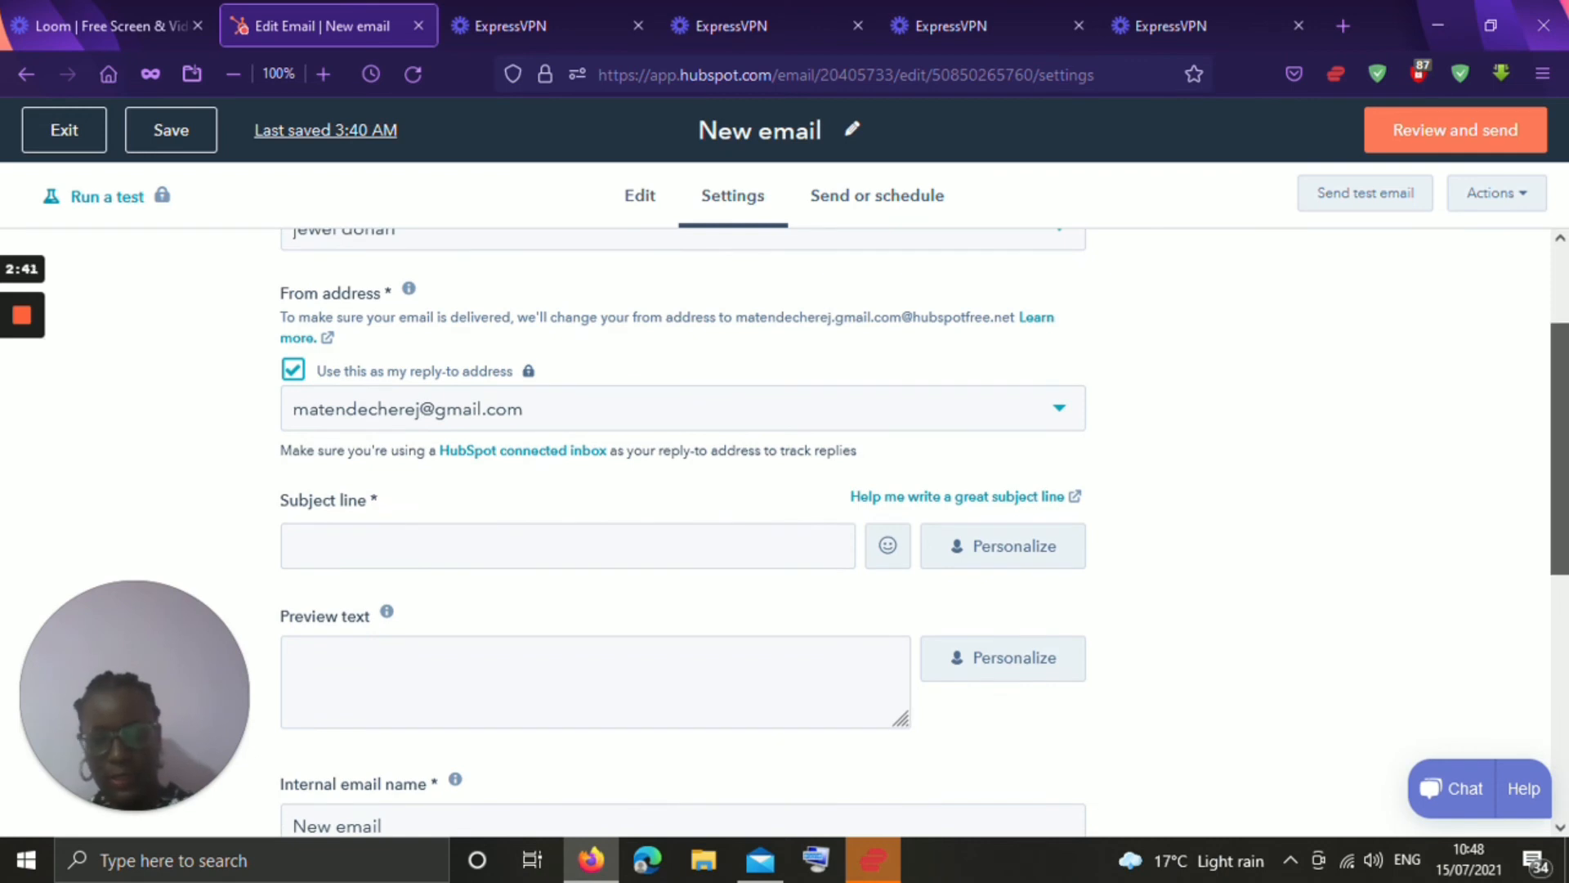
scroll(682, 531, "down", 3)
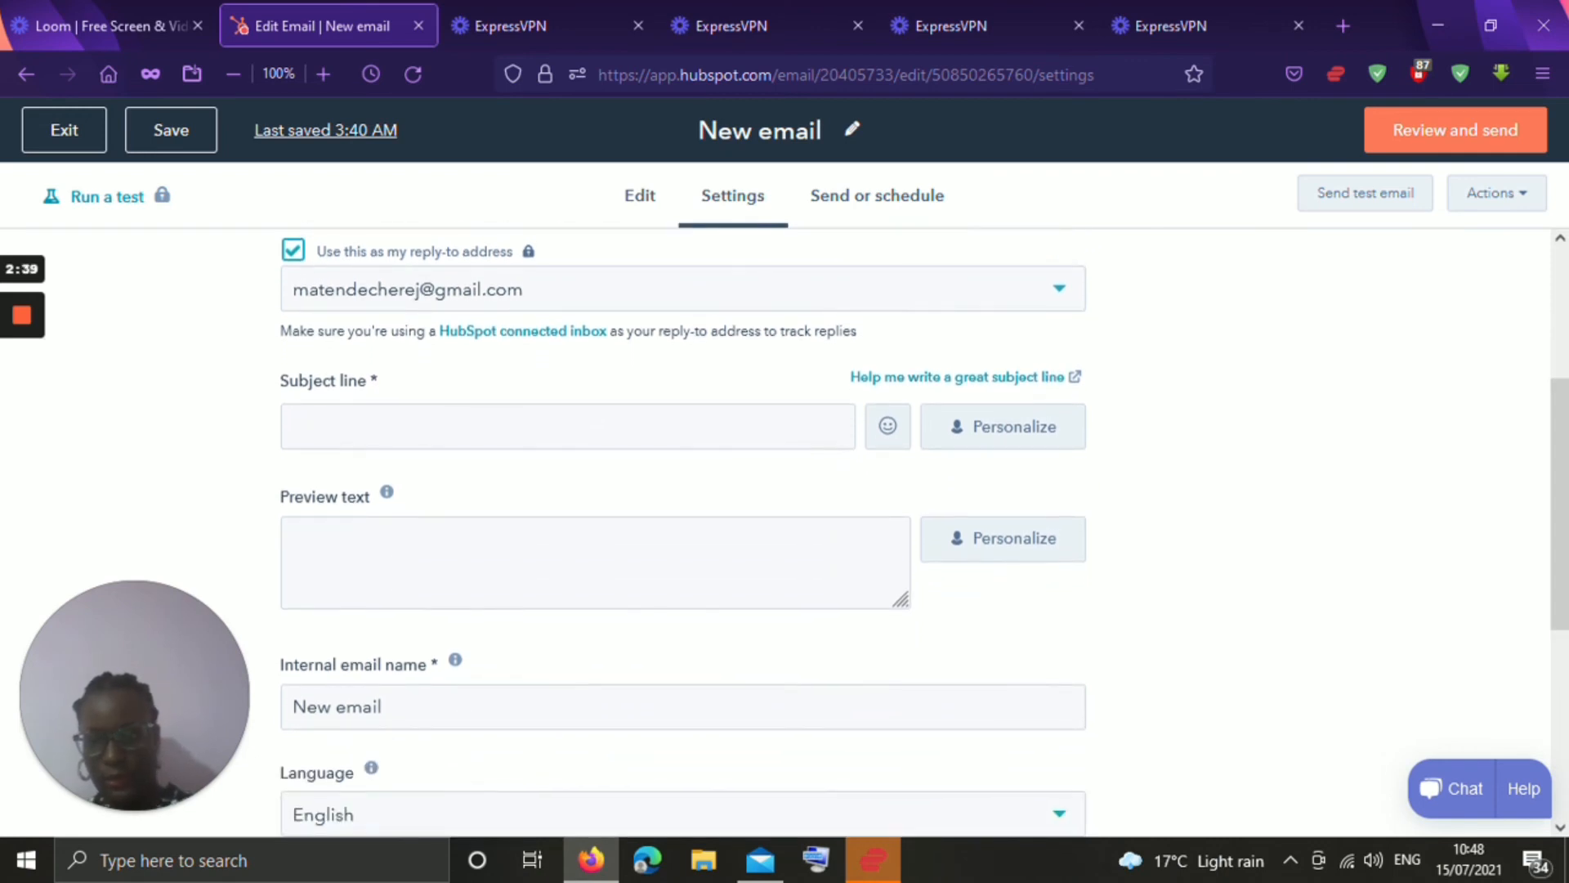
left_click(572, 426)
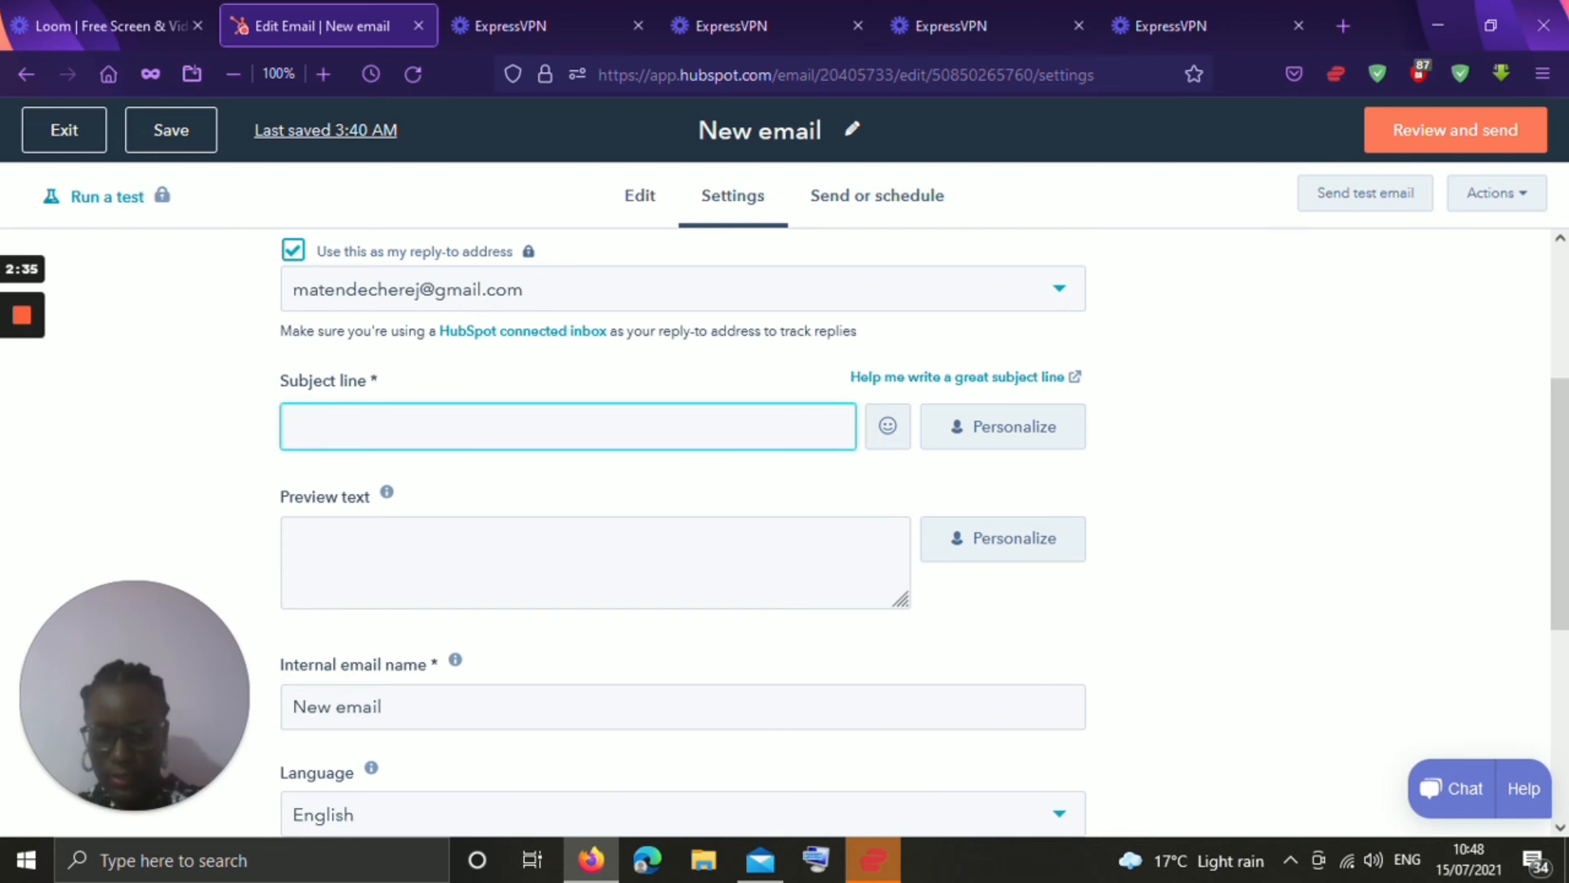
type("PROMOTION FOR MY NEW PRODUCT")
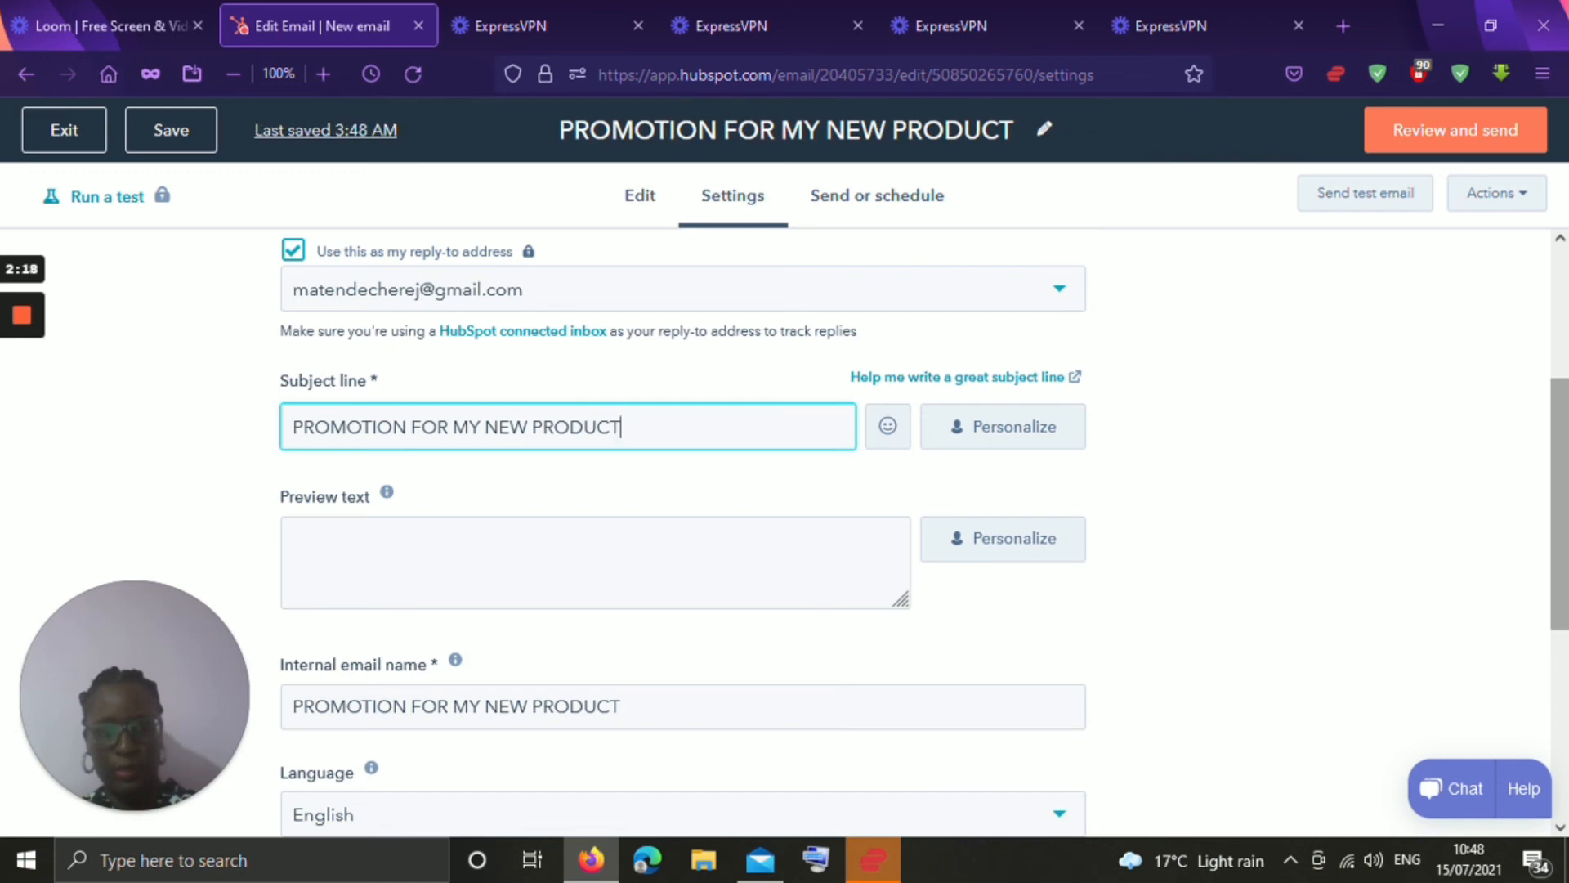
scroll(683, 532, "down", 3)
scroll(682, 531, "down", 2)
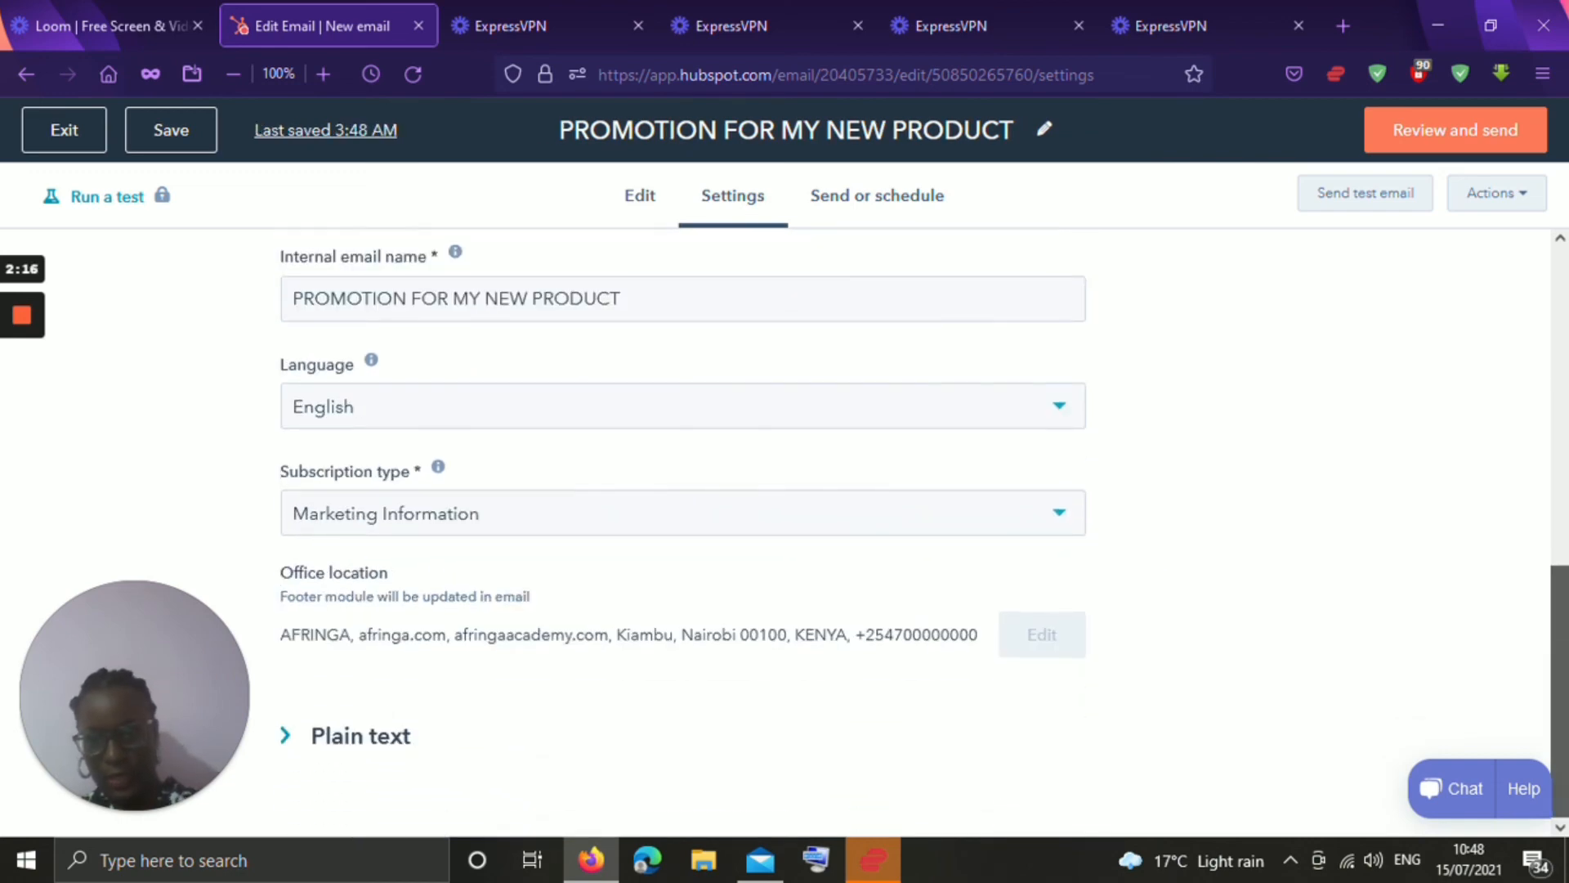
scroll(683, 532, "up", 5)
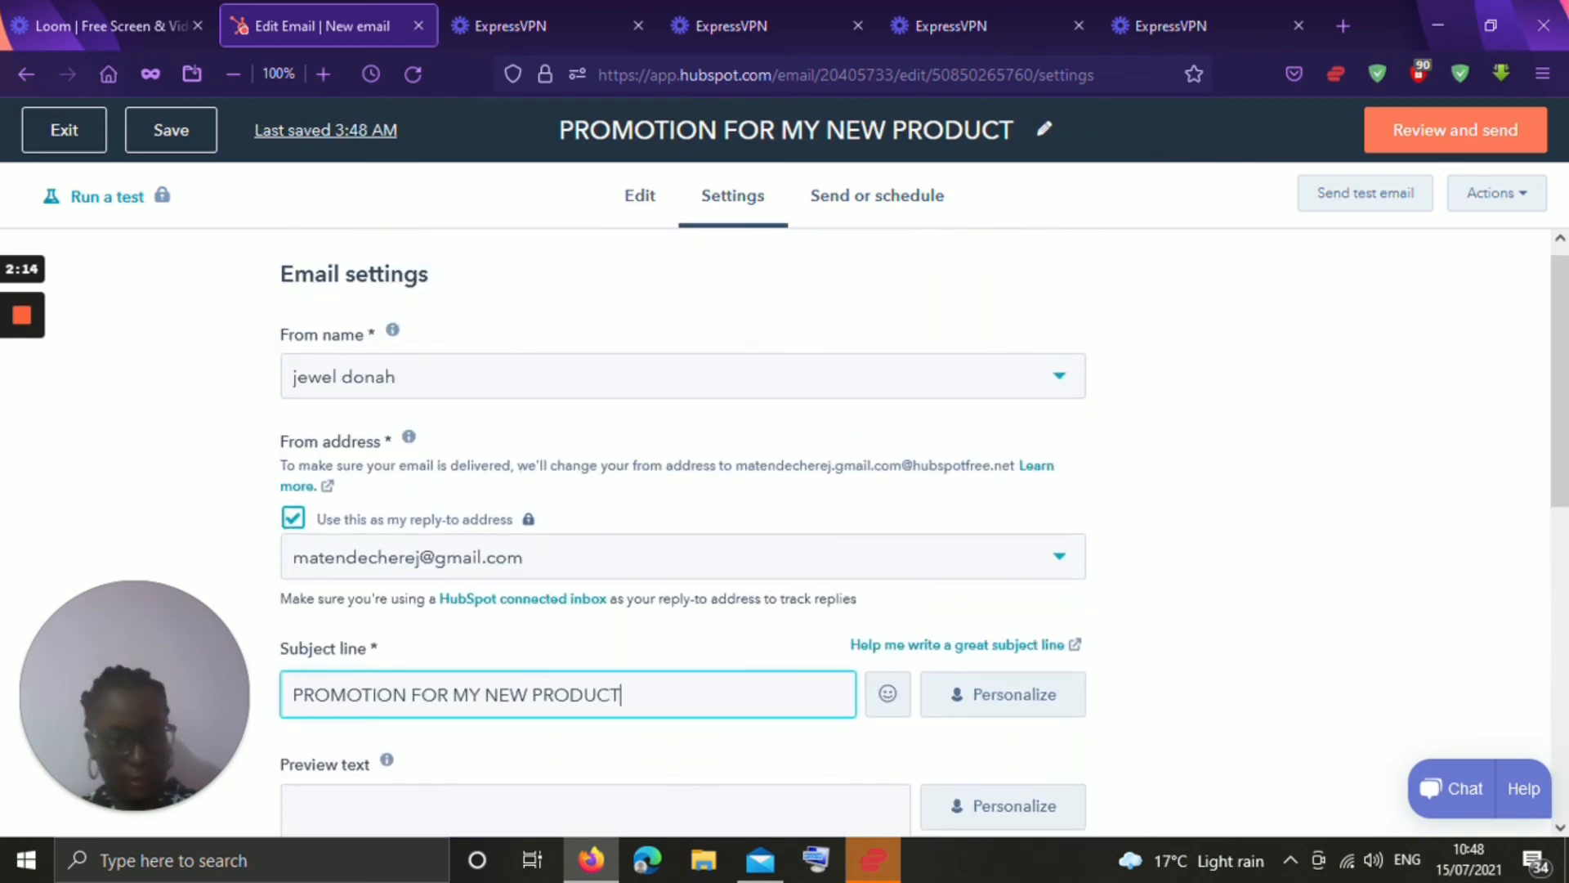
- Check the email's pre-send review for missing required fields and look through the email settings
left_click(1516, 150)
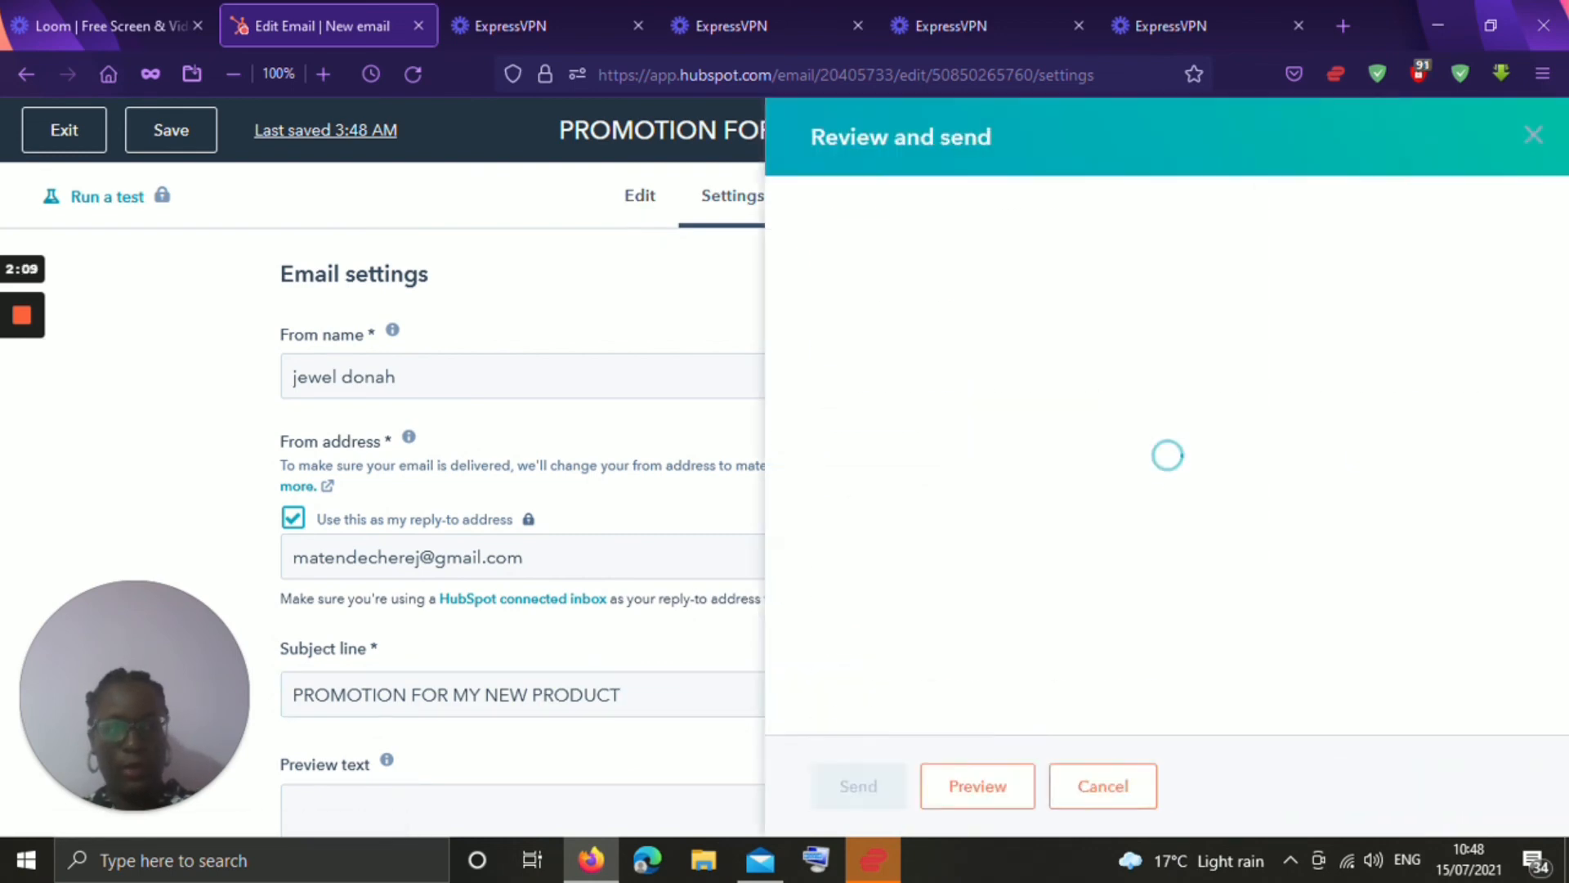
left_click(1532, 135)
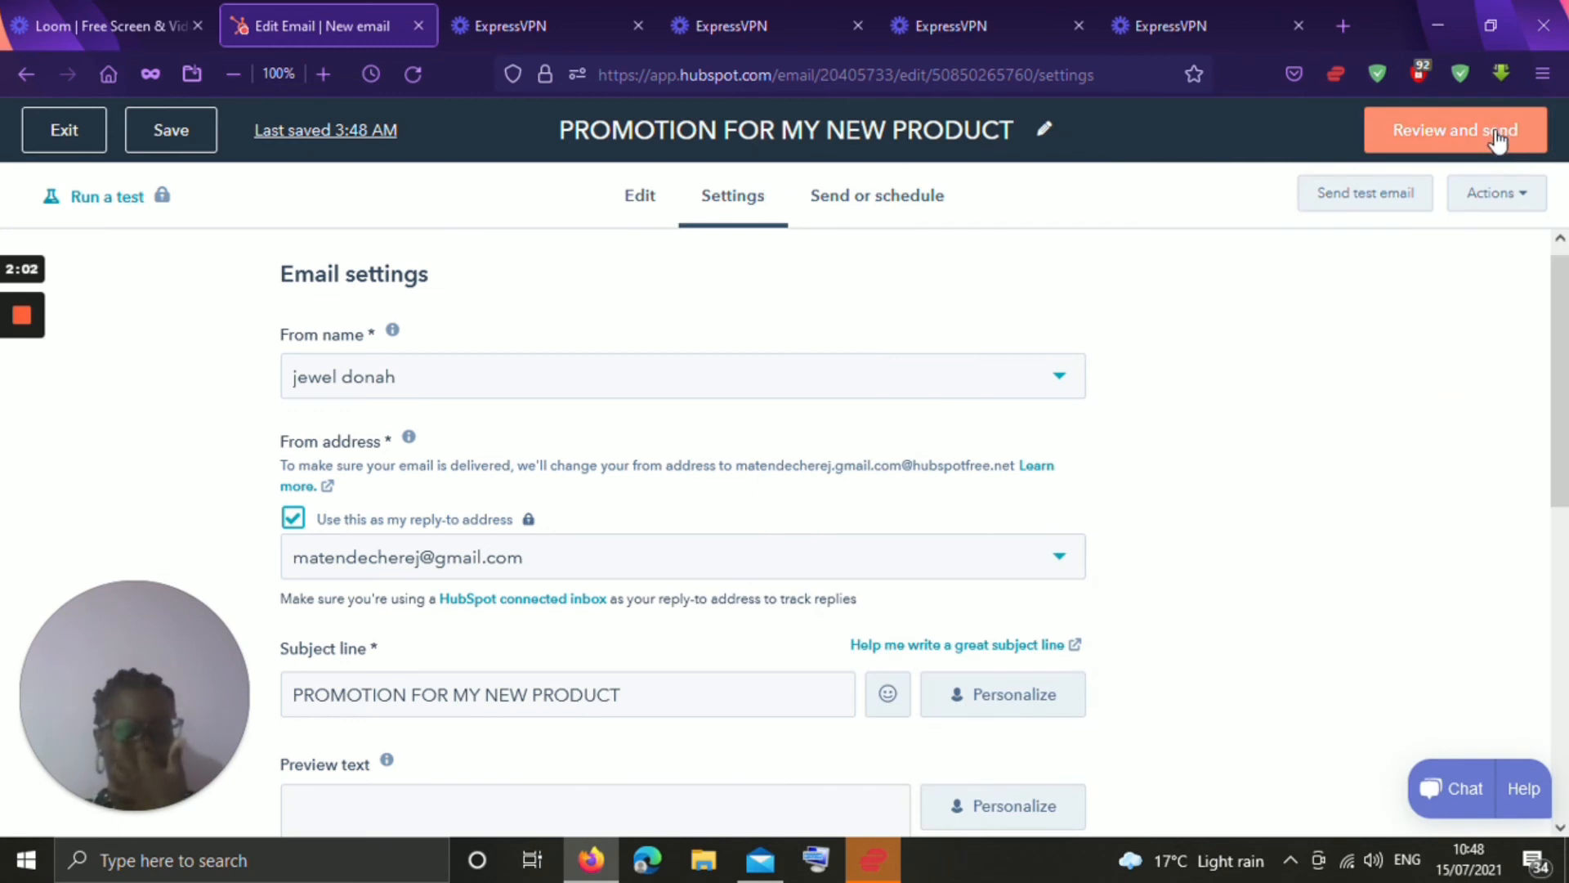
left_click(1497, 141)
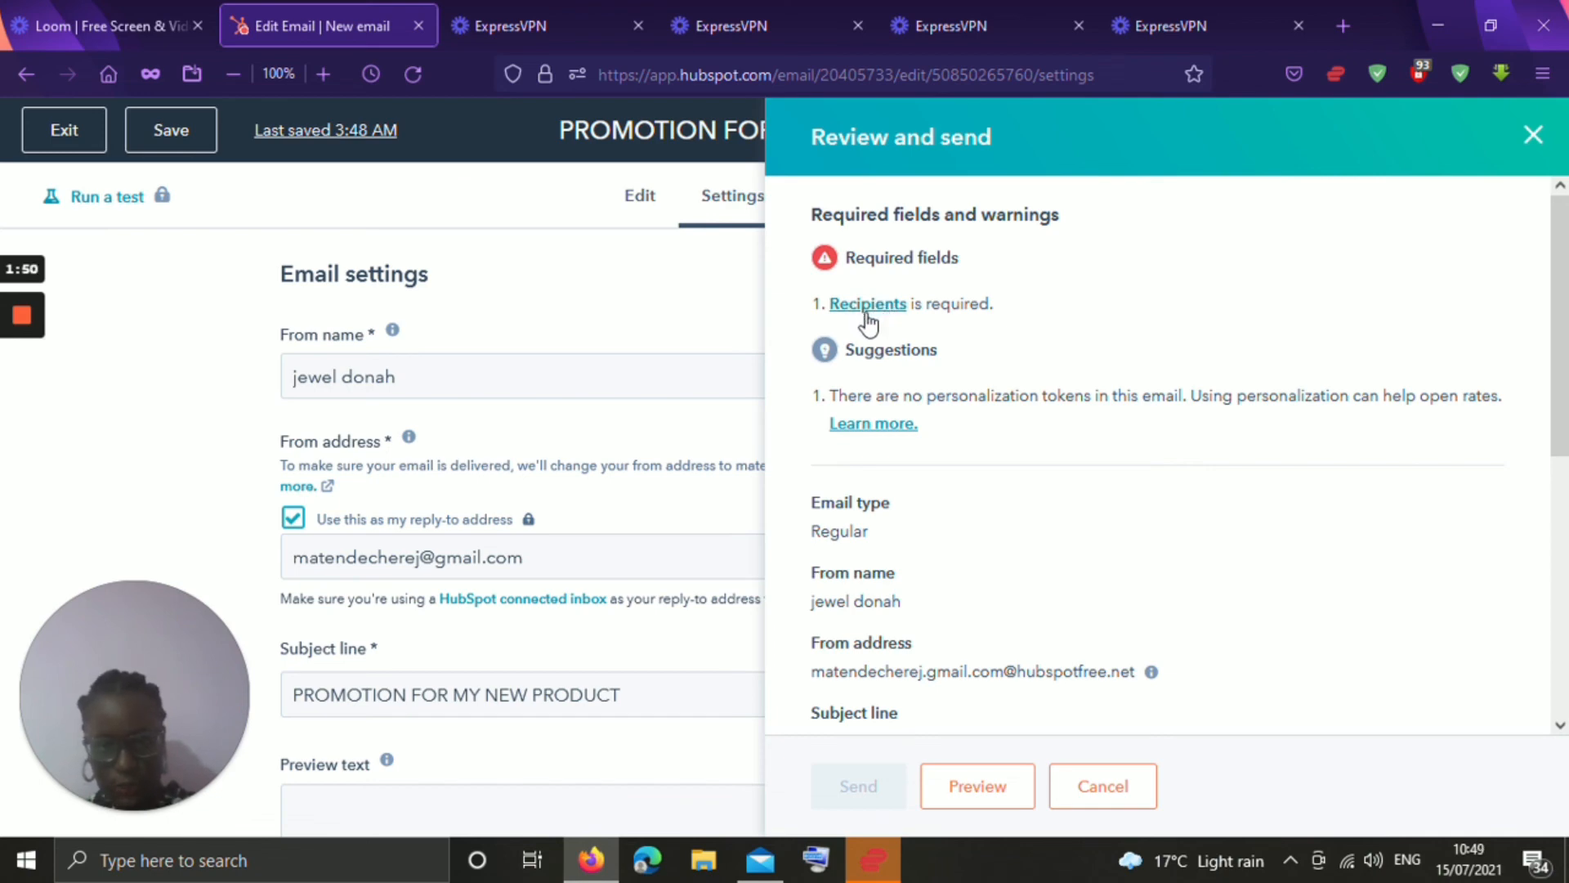
left_click(1531, 148)
scroll(682, 532, "down", 3)
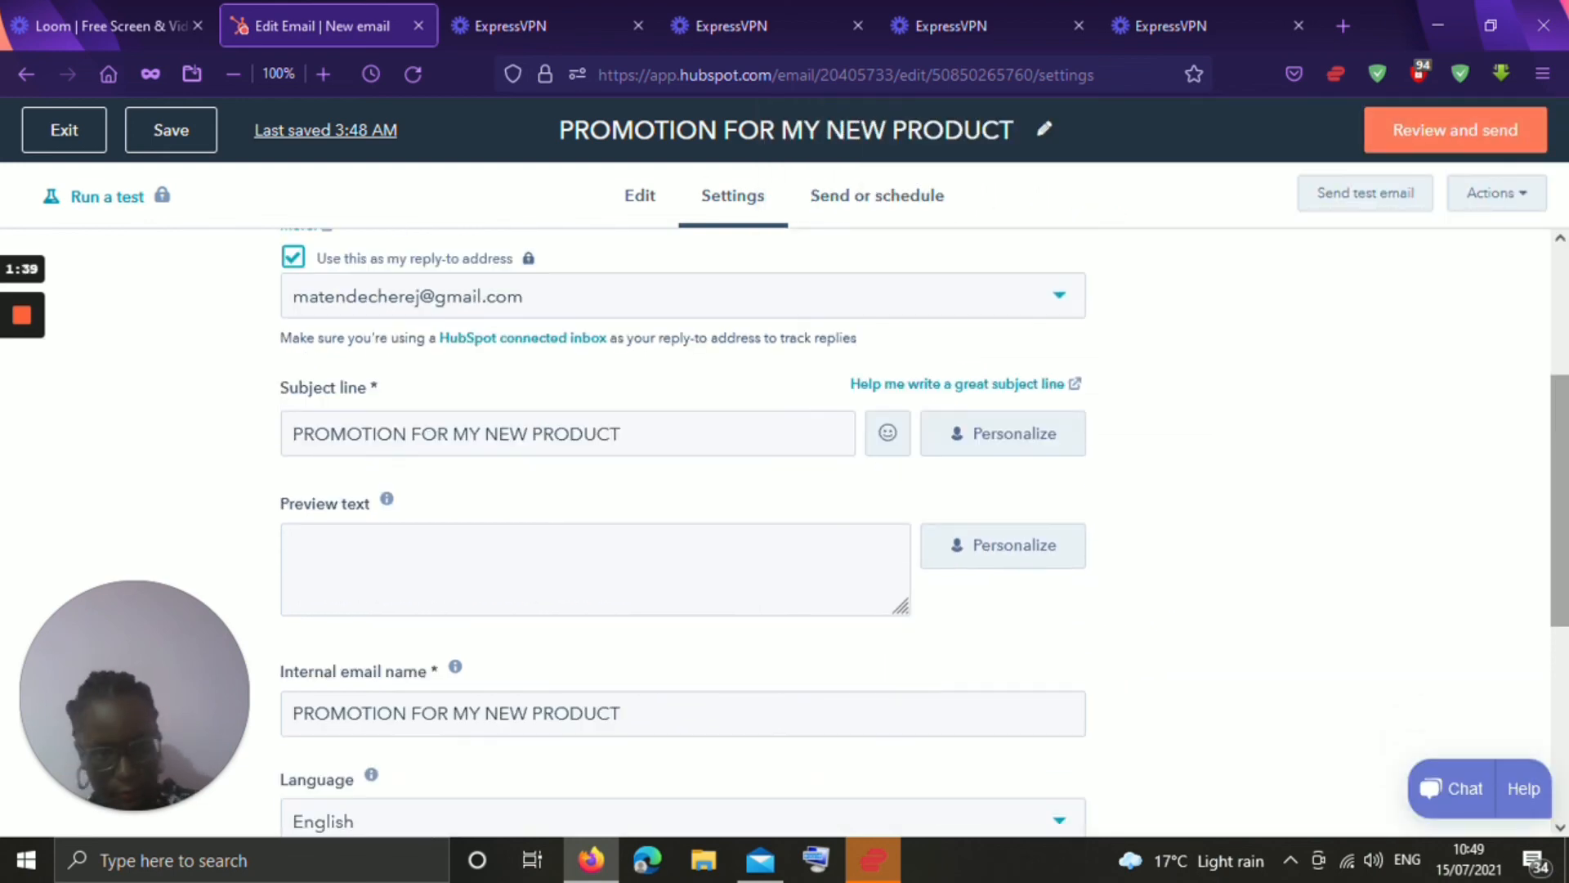
scroll(682, 531, "down", 3)
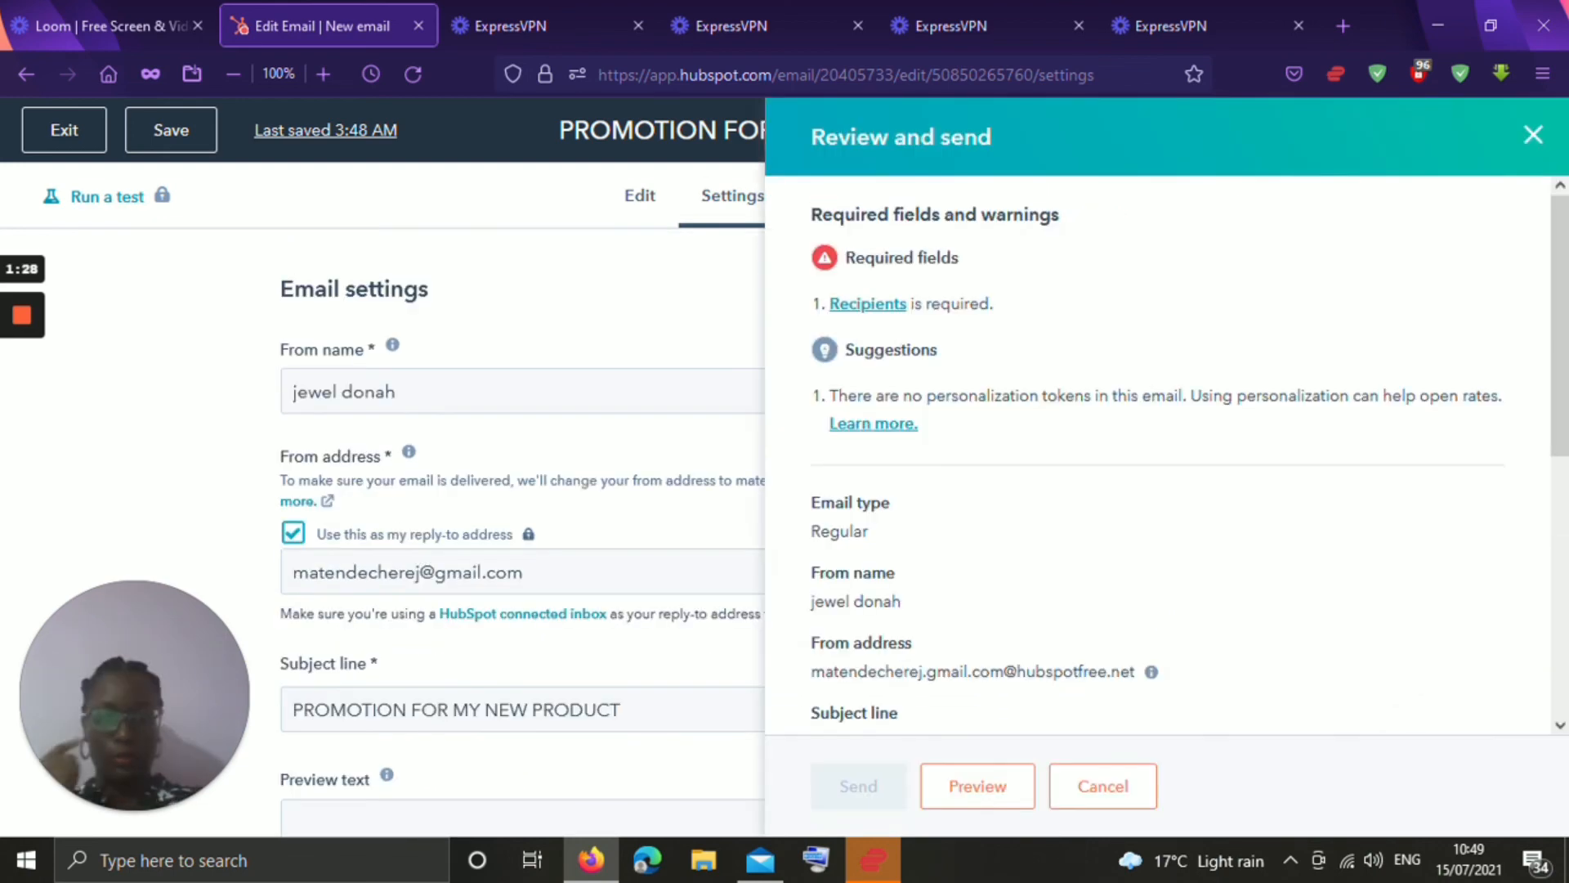
- Go from the pre-send review to the required recipients and choose the third individual contact as the email's recipient
left_click(866, 305)
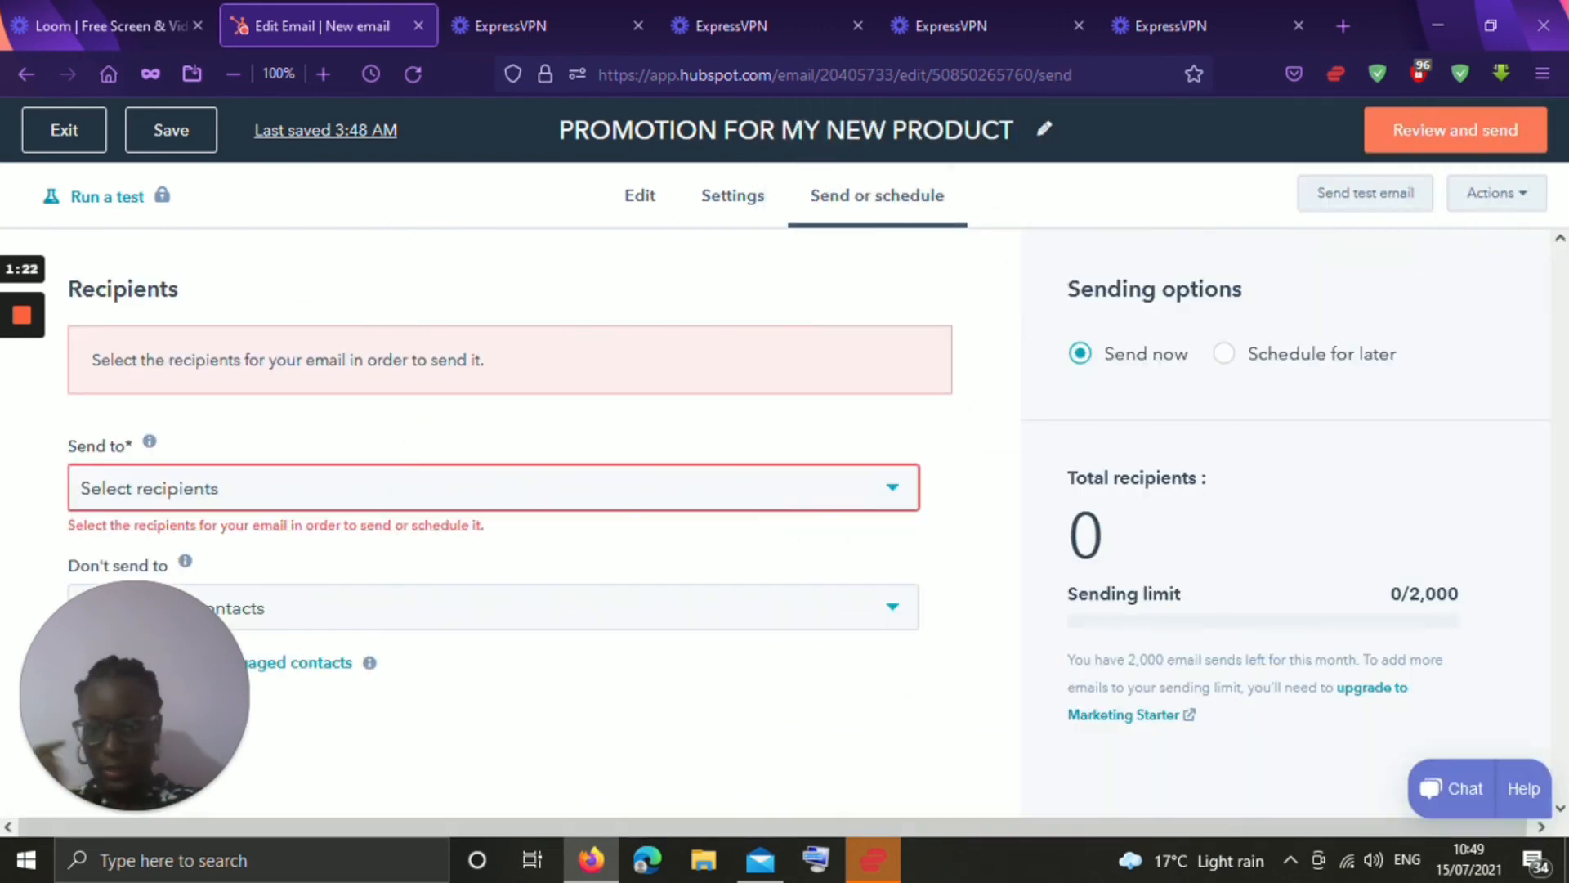
left_click(485, 506)
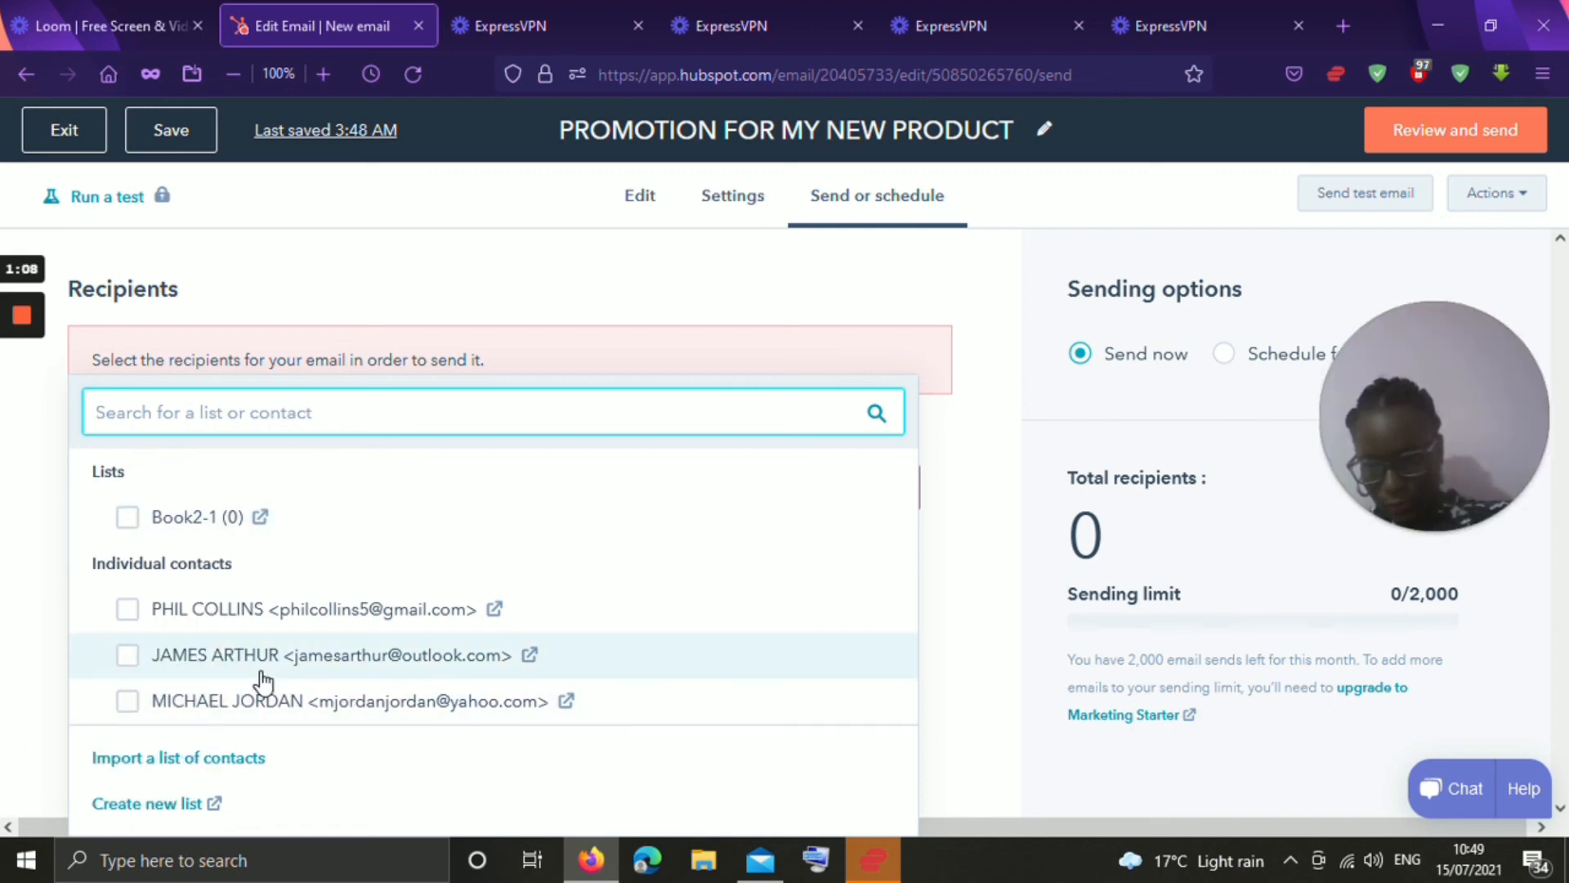
left_click(124, 700)
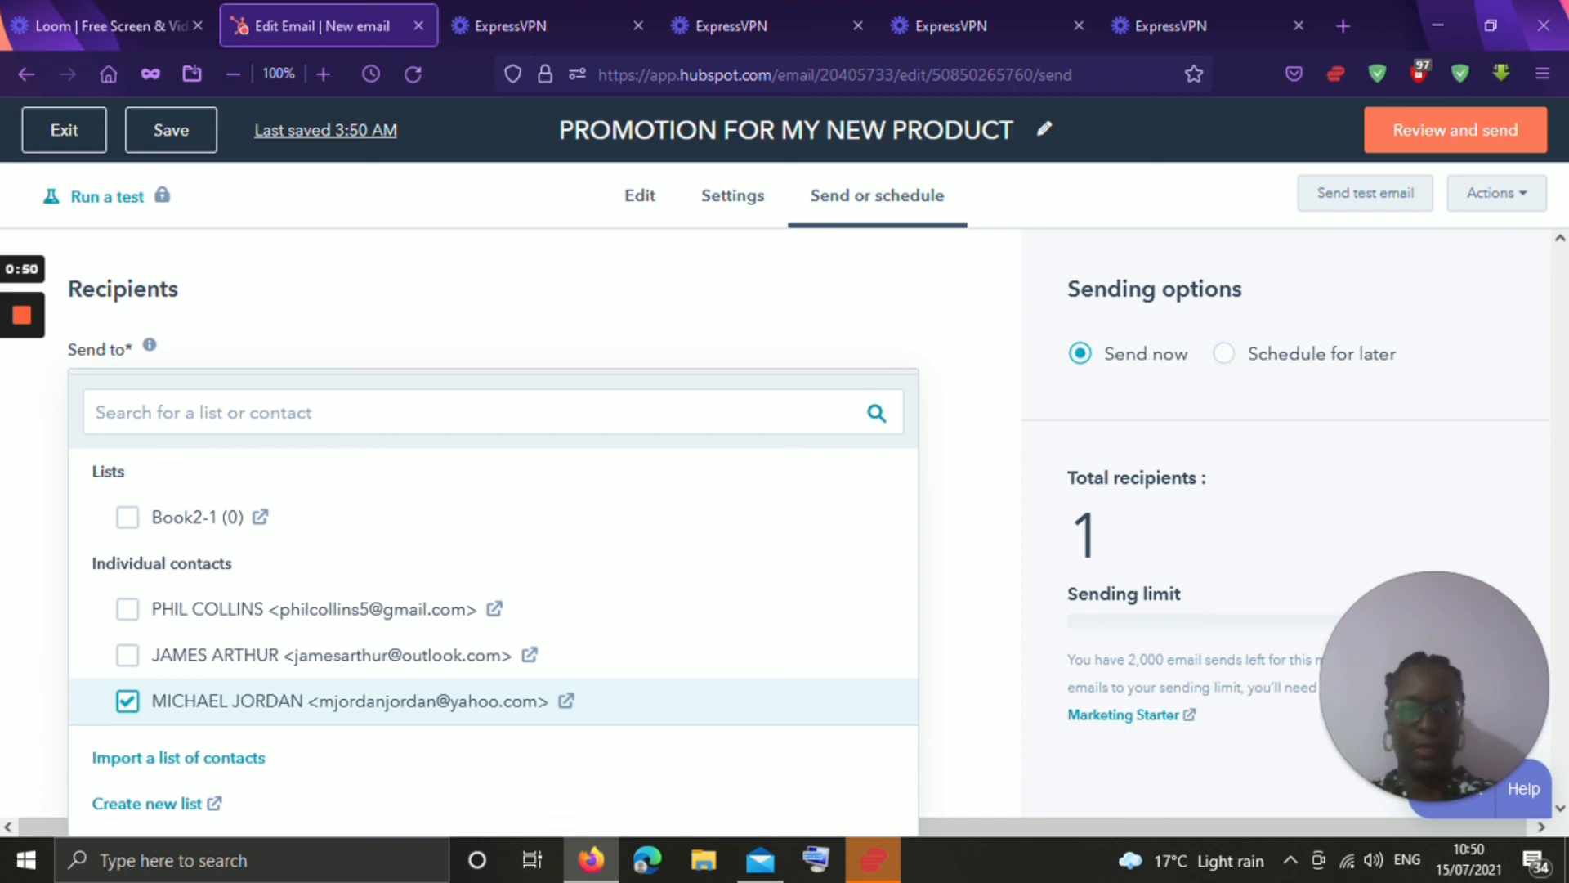
- Recheck the email's content, settings and recipients, and send the email now from its final review
left_click(635, 214)
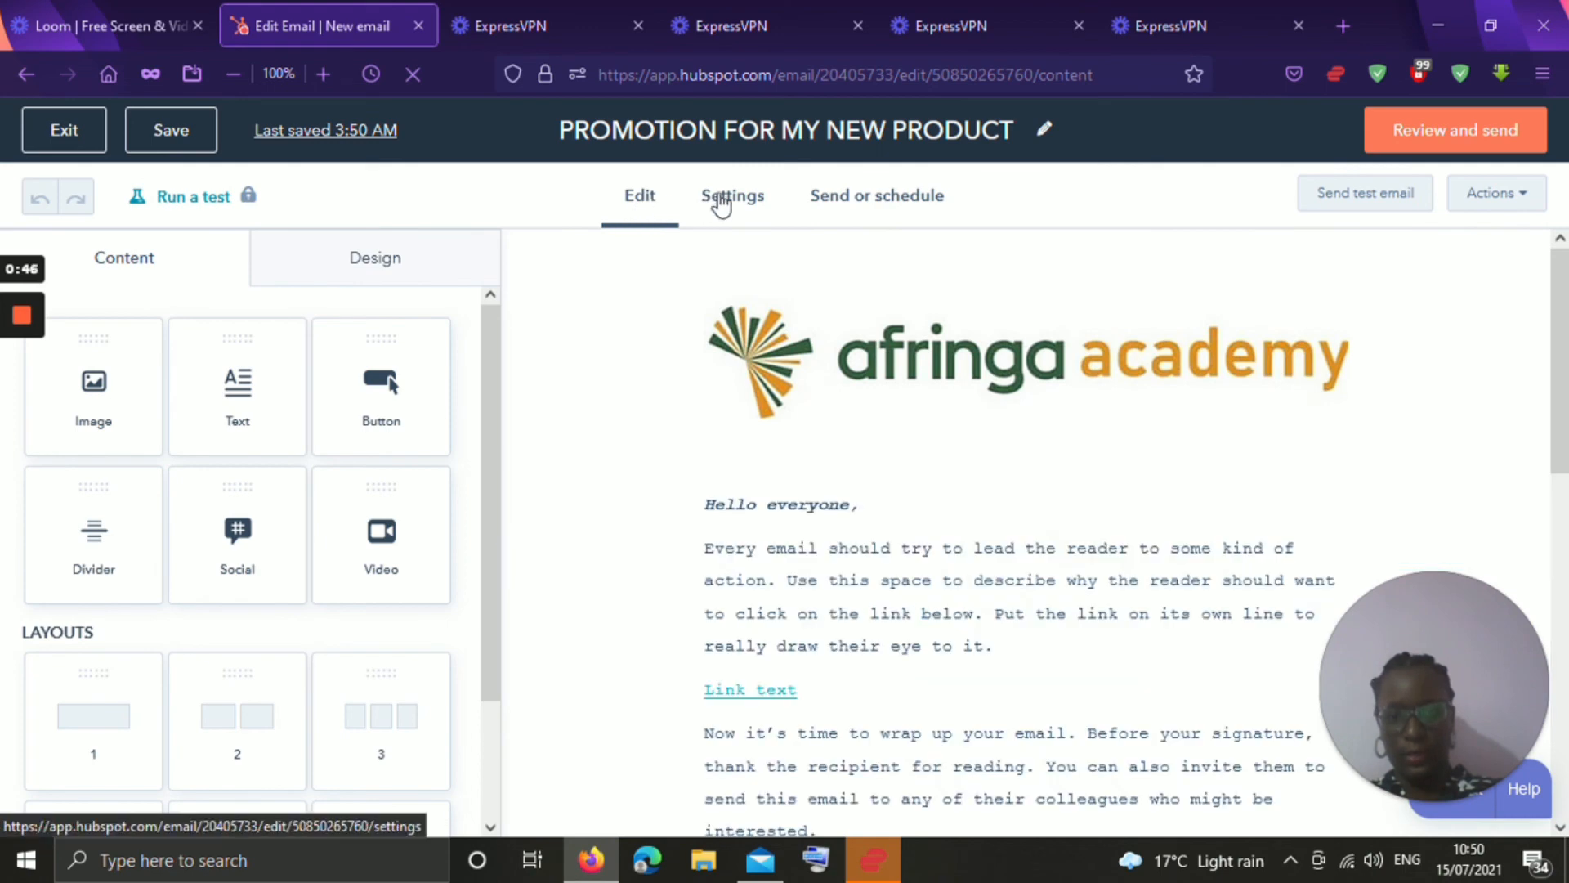
left_click(758, 199)
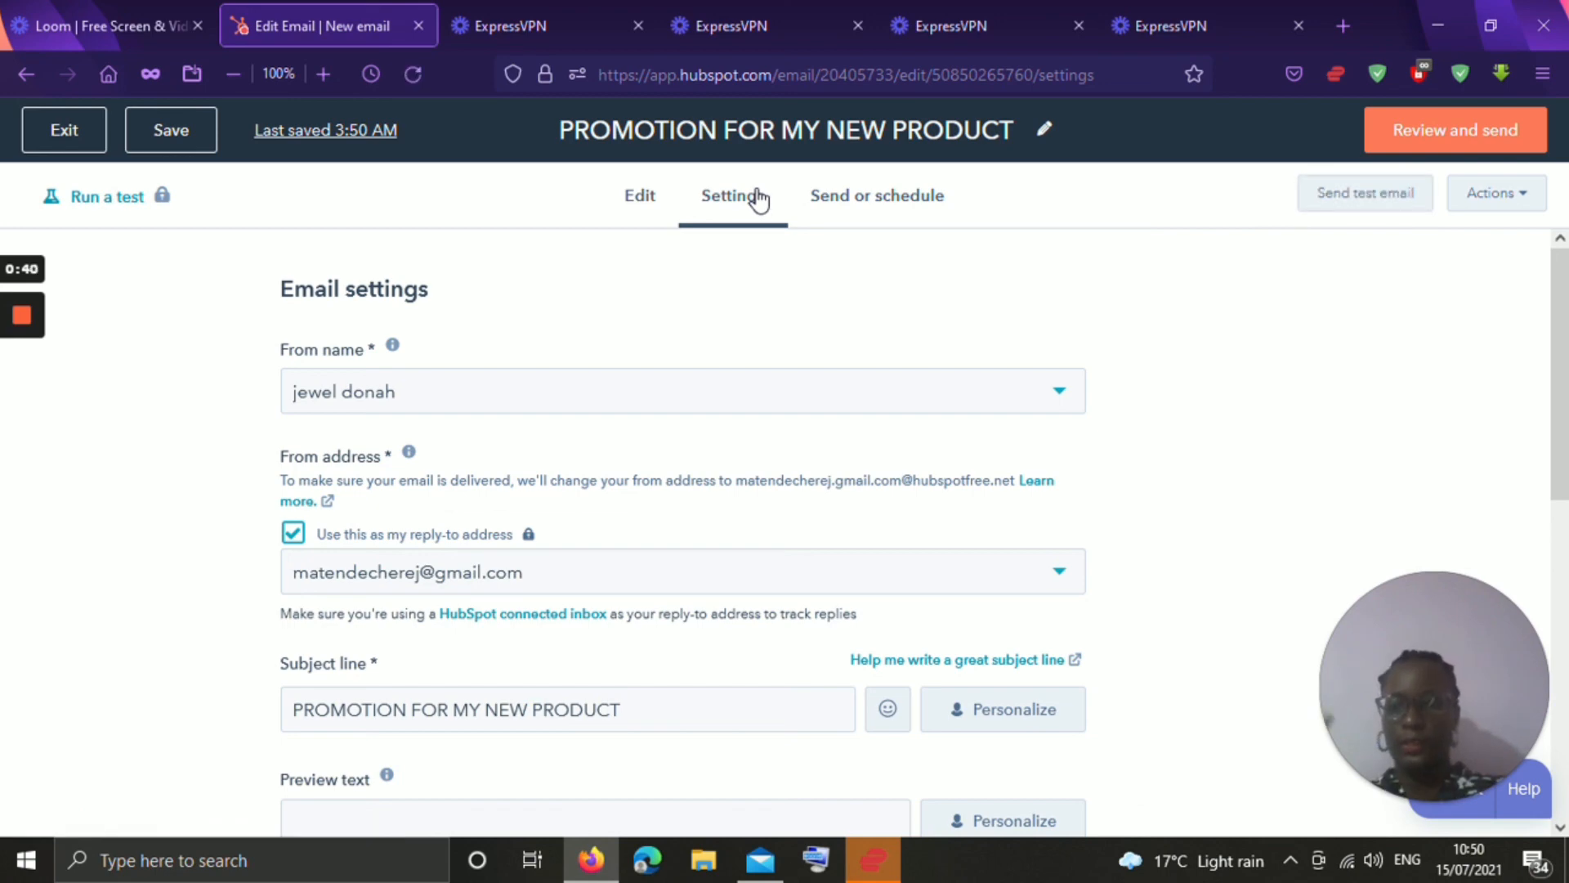
left_click(871, 206)
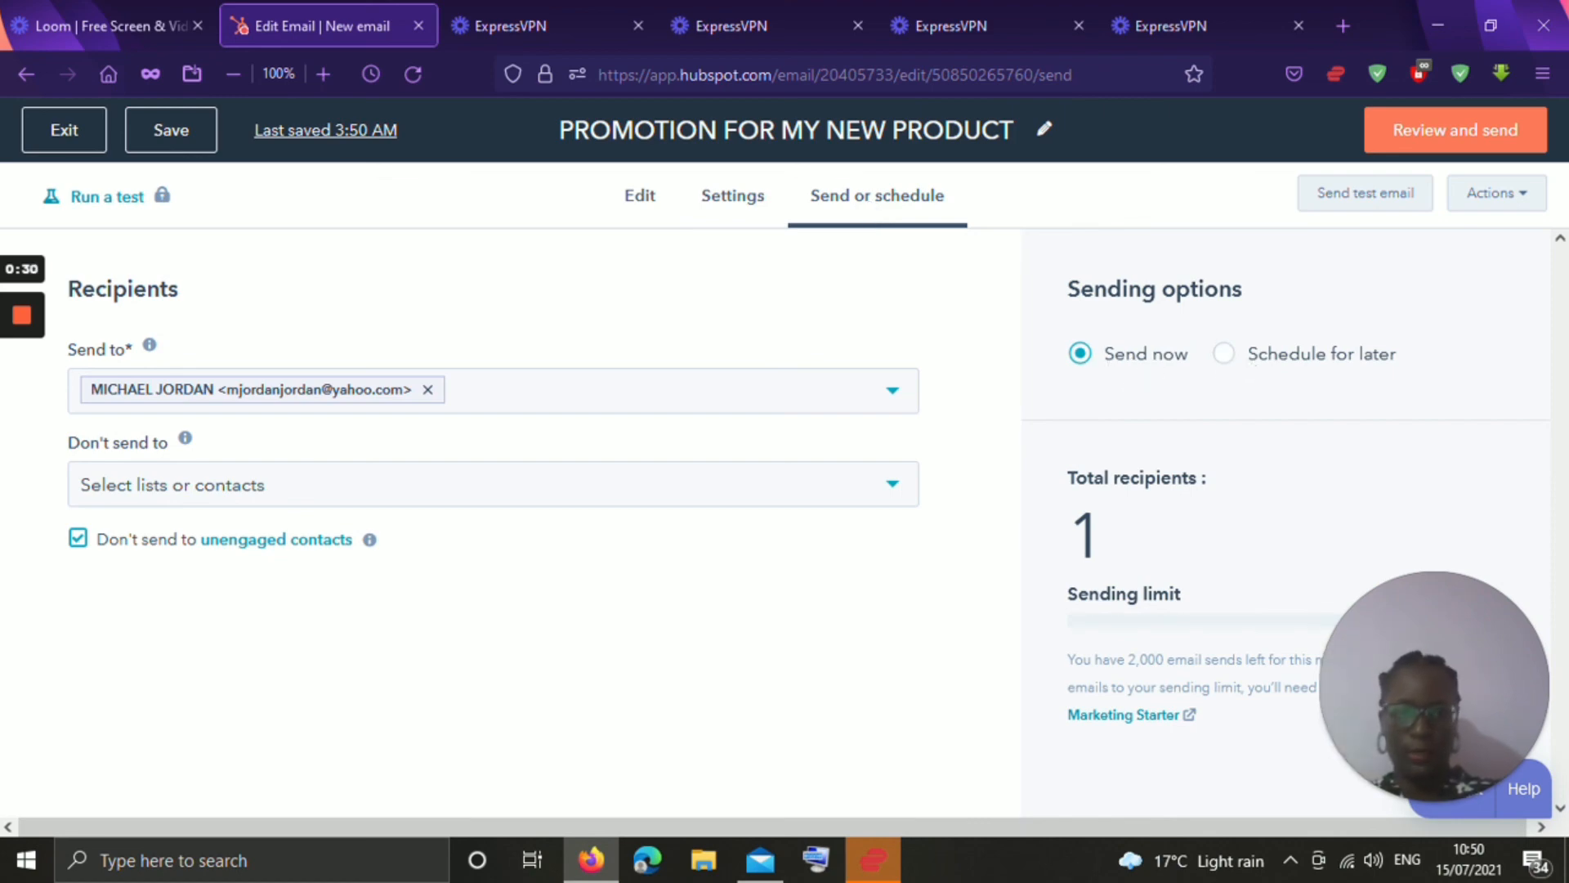
left_click(1420, 147)
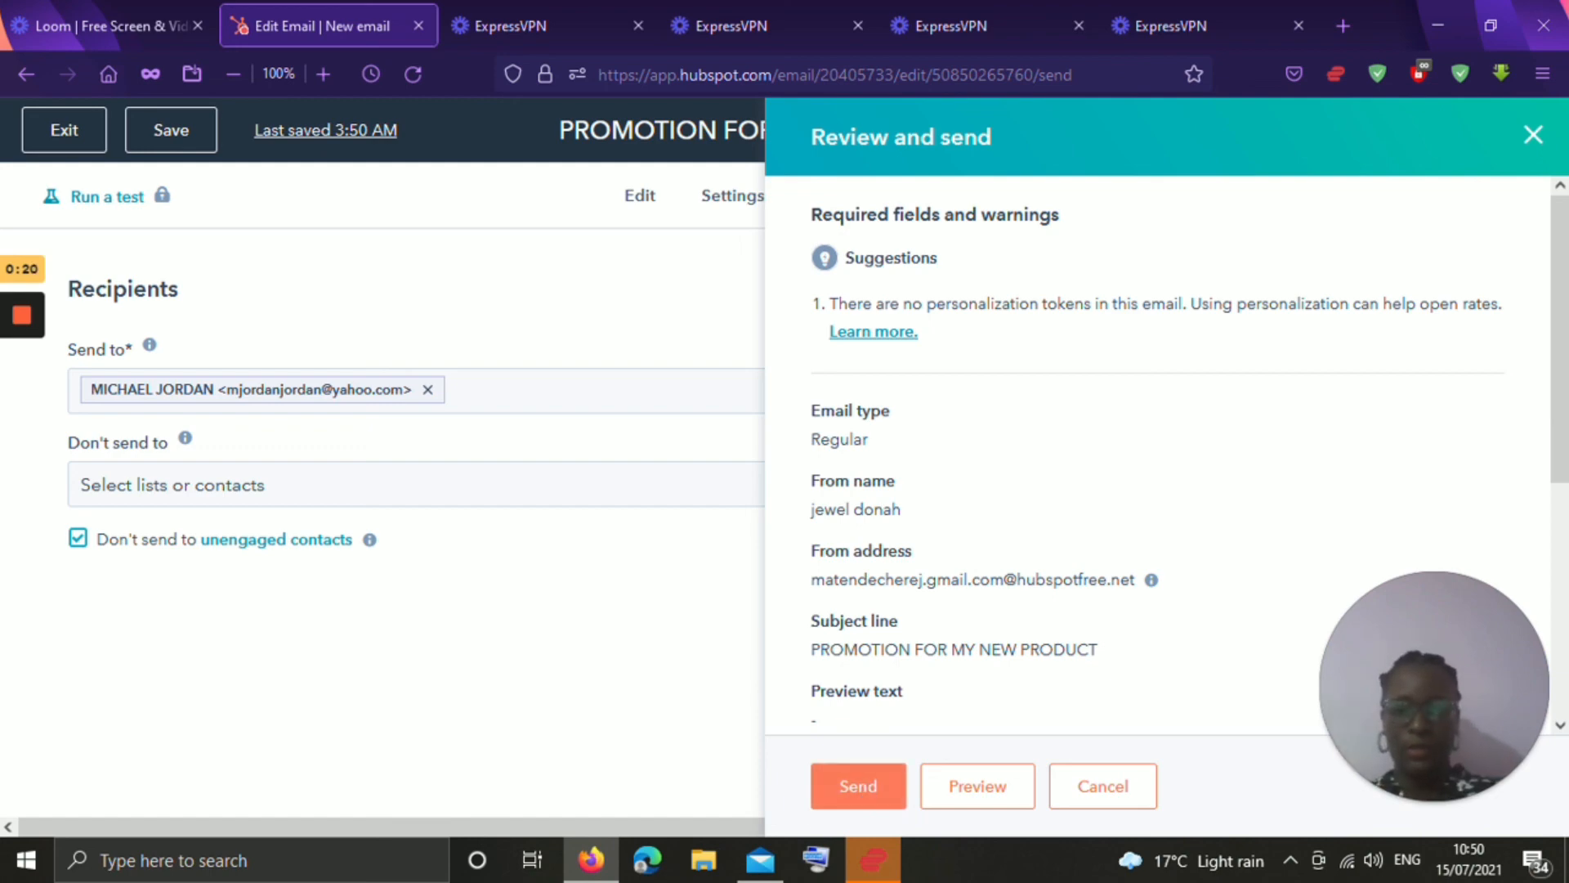
left_click(864, 790)
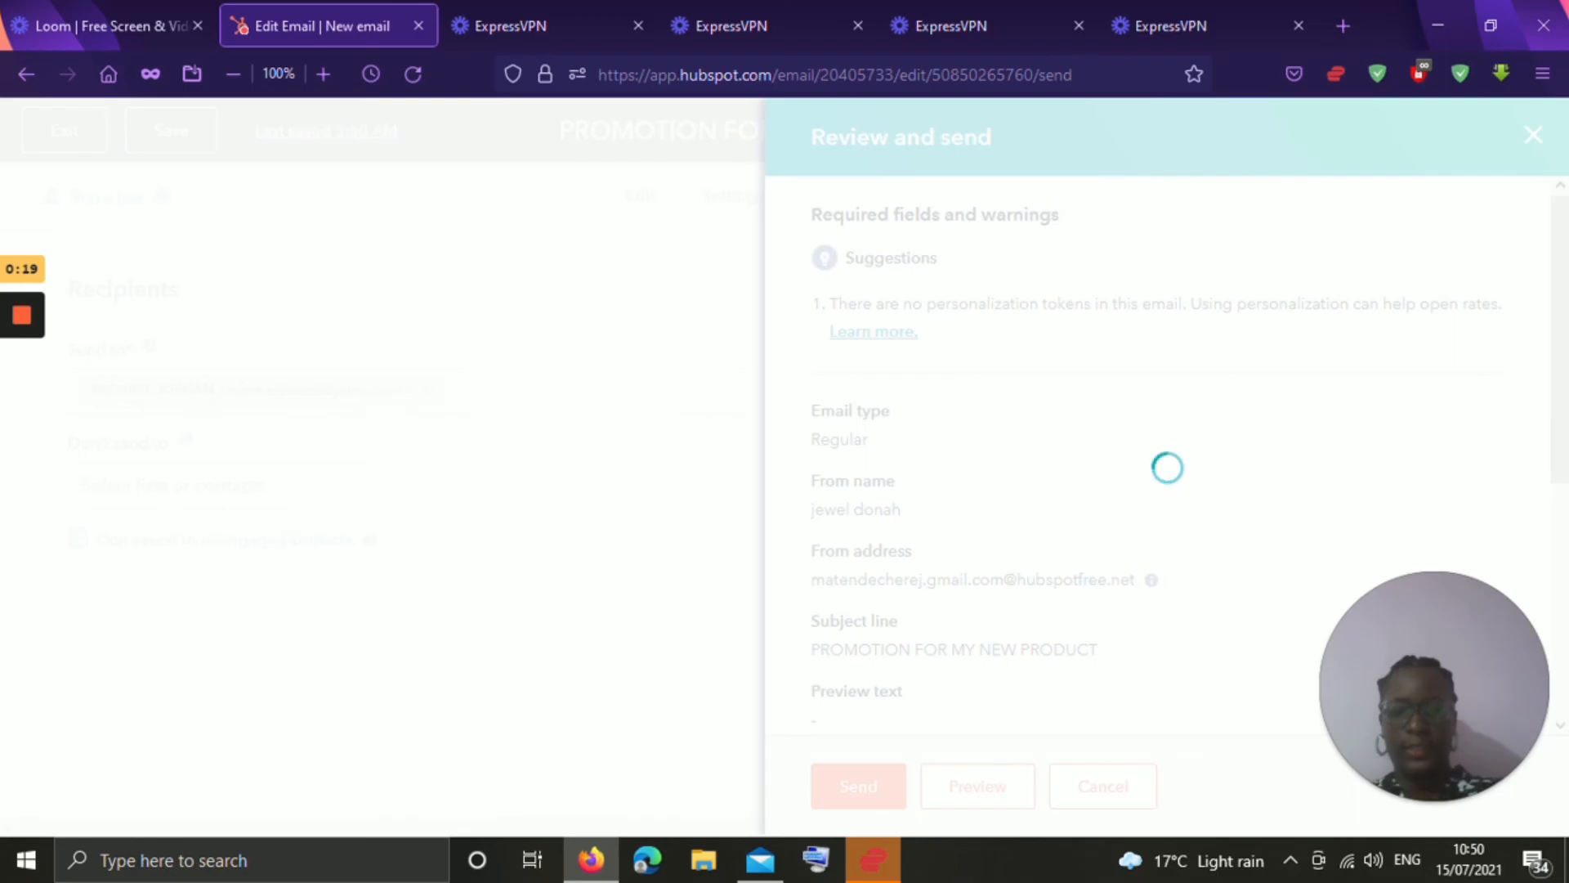